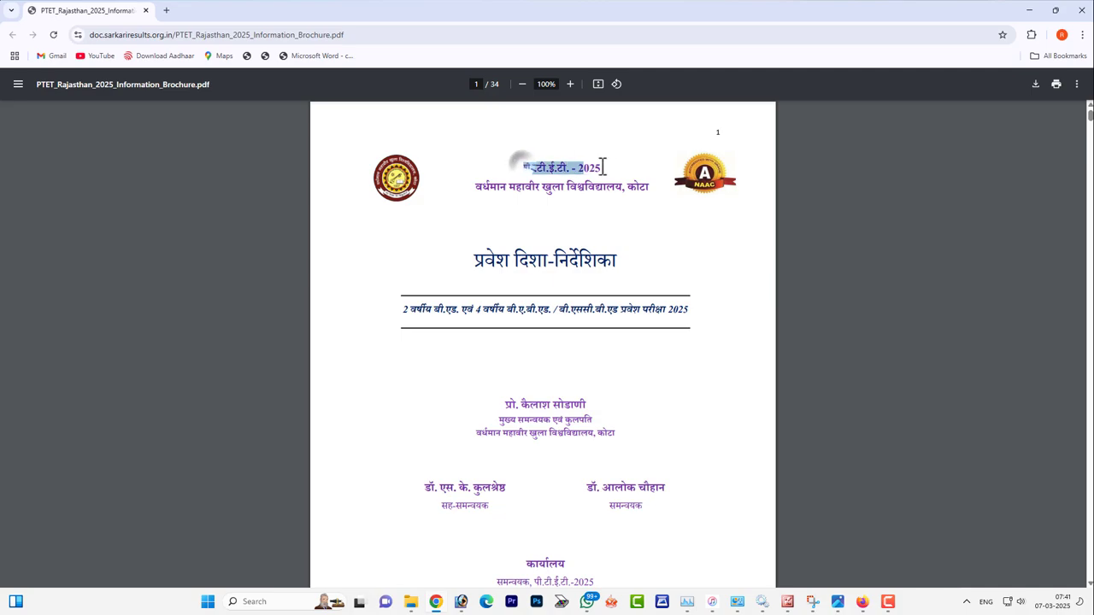
# Review the PTET 2025 brochure's notification for the important dates, entrance exam fee, conducting university and courses covered
pyautogui.click(515, 235)
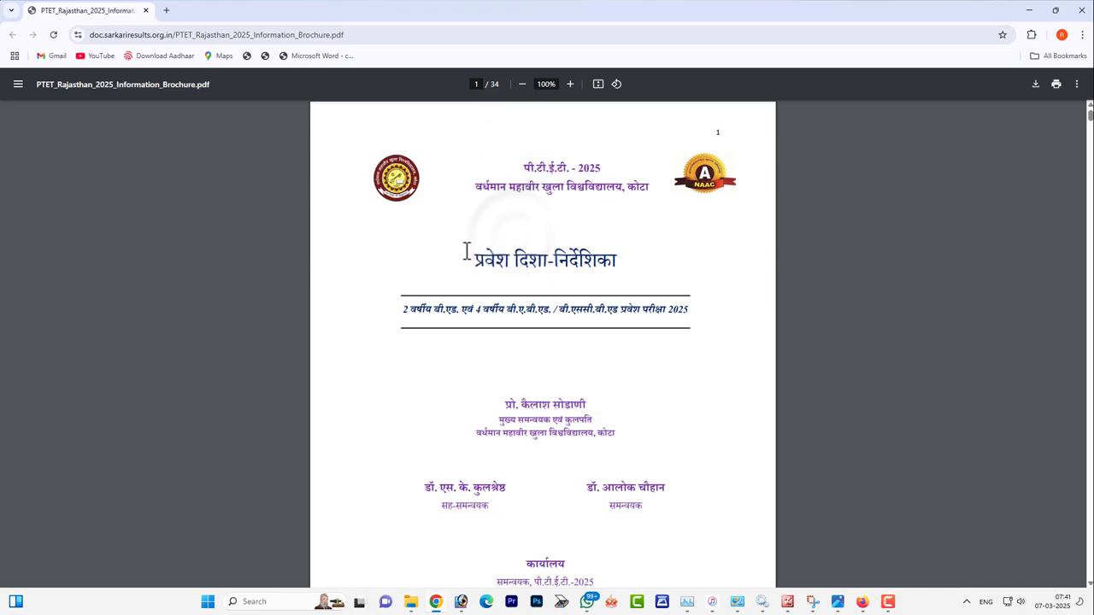
pyautogui.click(493, 169)
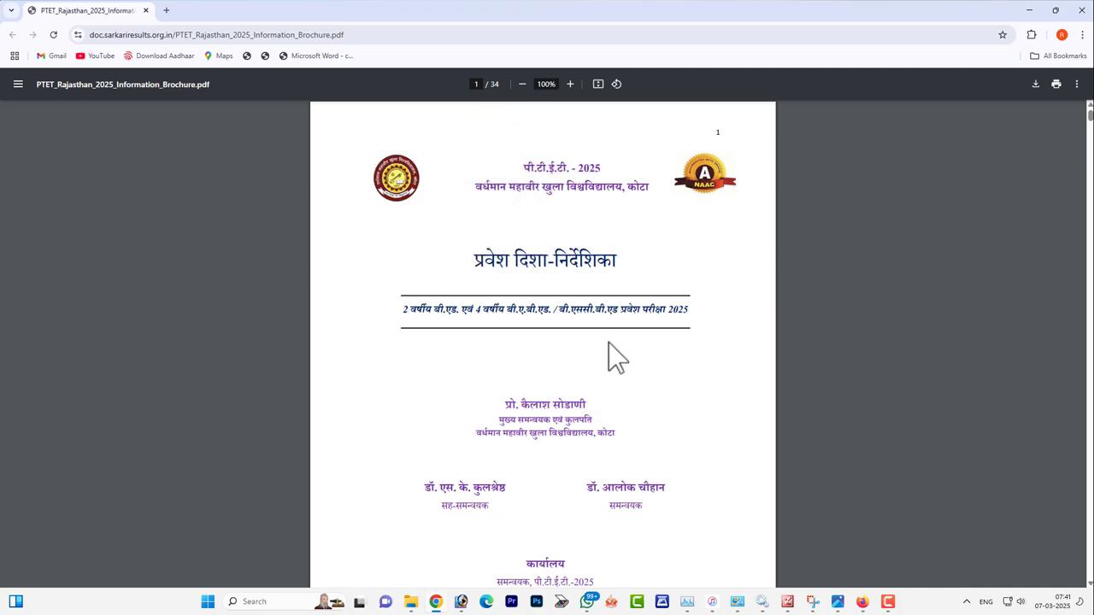
pyautogui.scroll(-6, 609, 355)
pyautogui.scroll(-2, 609, 355)
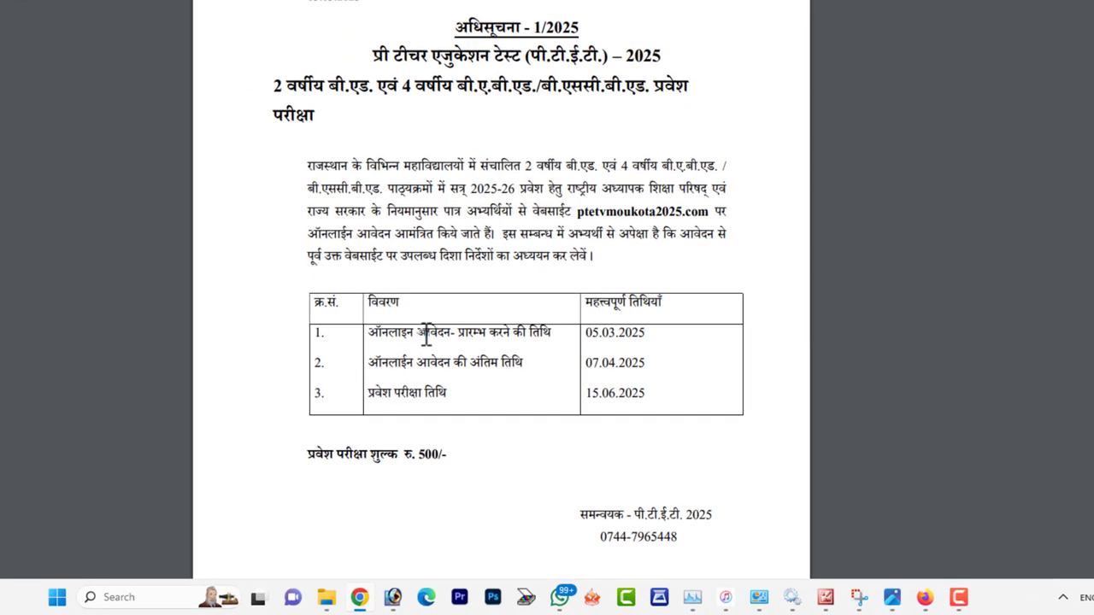
pyautogui.click(426, 334)
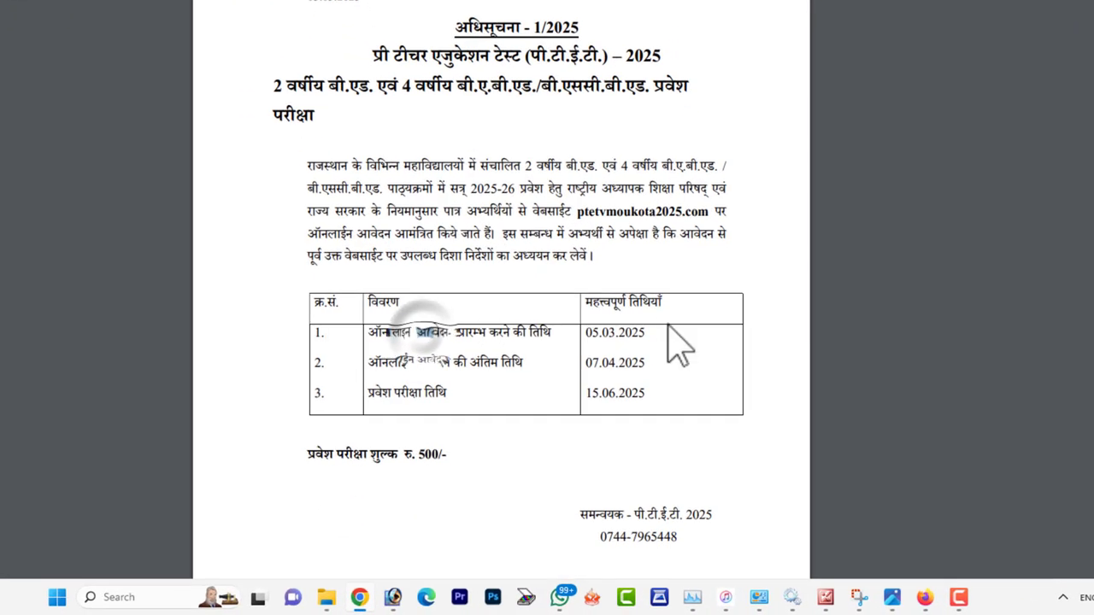
pyautogui.moveTo(585, 334); pyautogui.dragTo(647, 342)
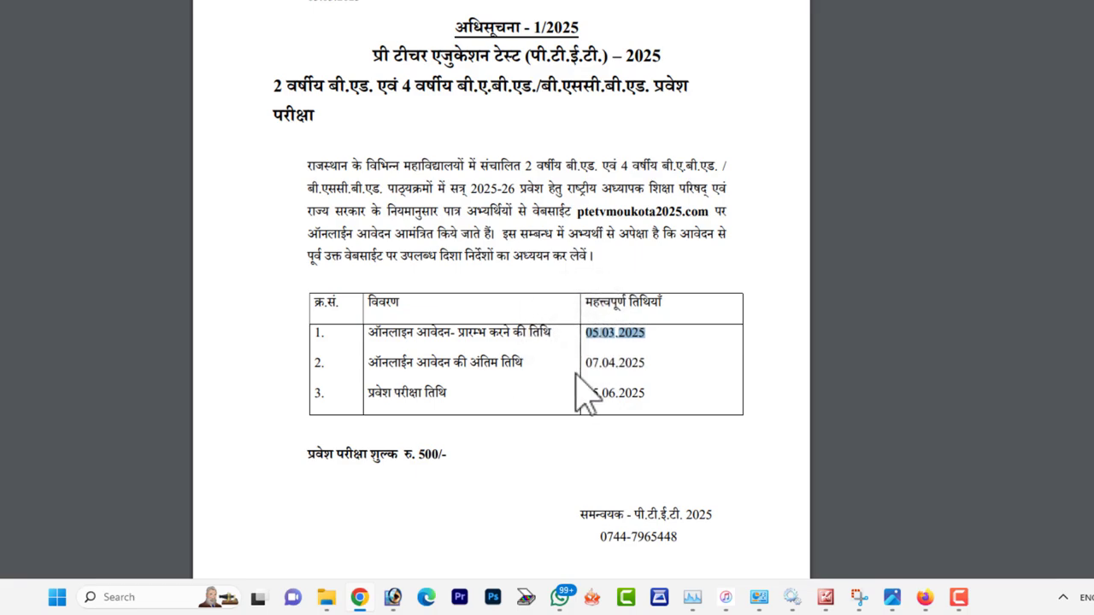
pyautogui.moveTo(587, 363); pyautogui.dragTo(659, 361)
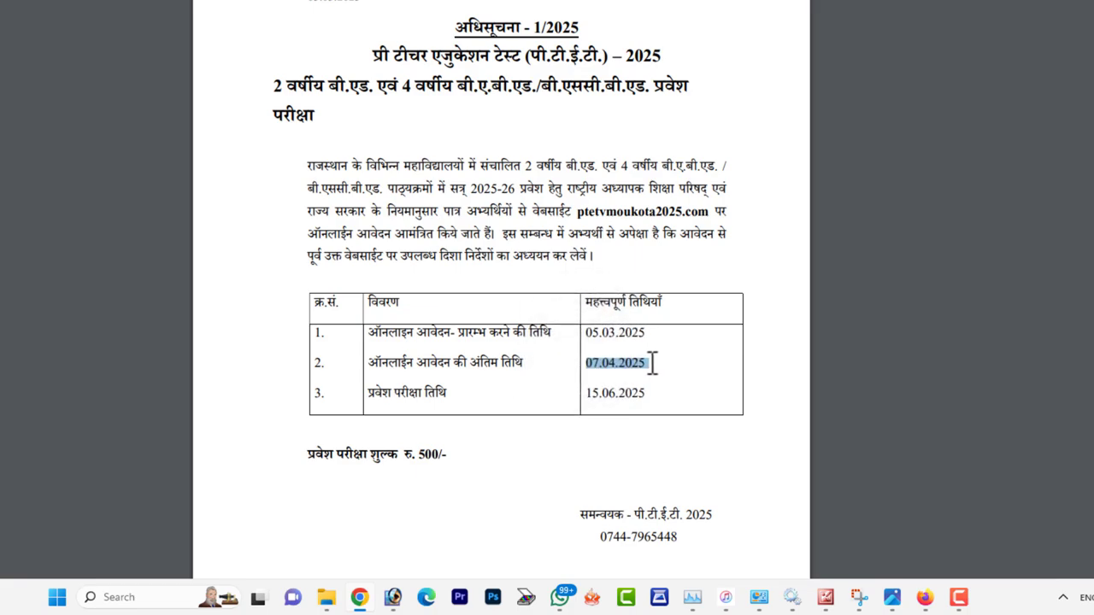
pyautogui.moveTo(587, 393); pyautogui.dragTo(675, 394)
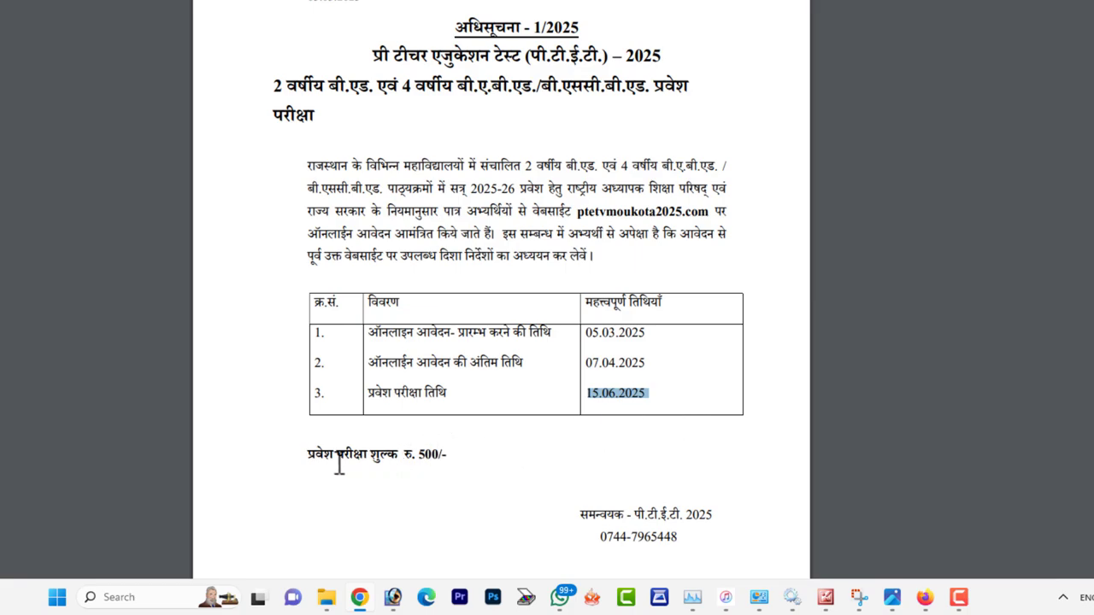
pyautogui.moveTo(323, 455); pyautogui.dragTo(458, 468)
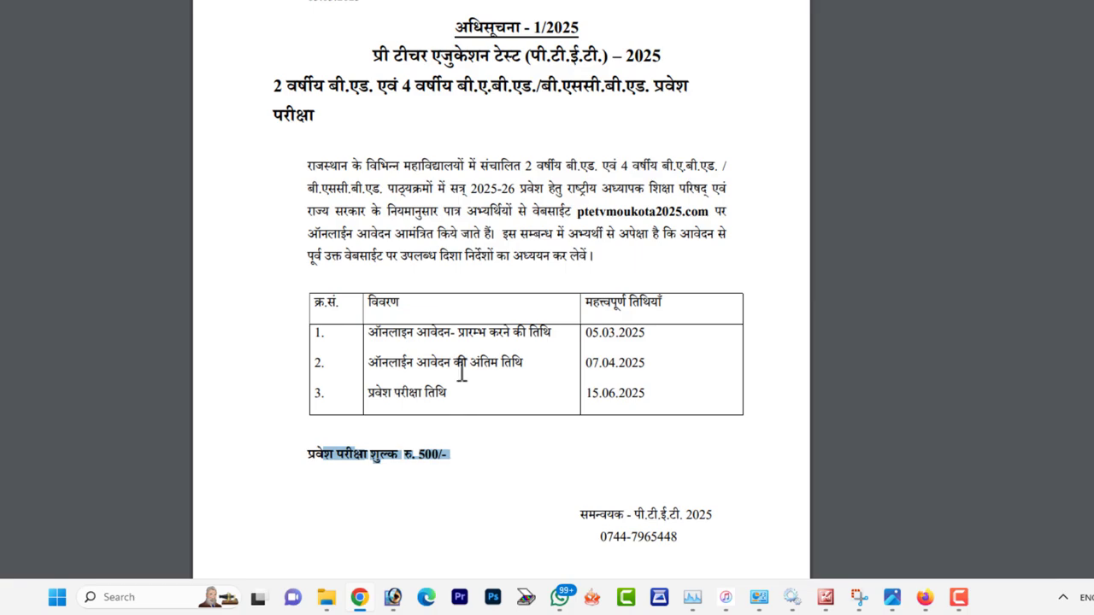
pyautogui.scroll(1, 396, 94)
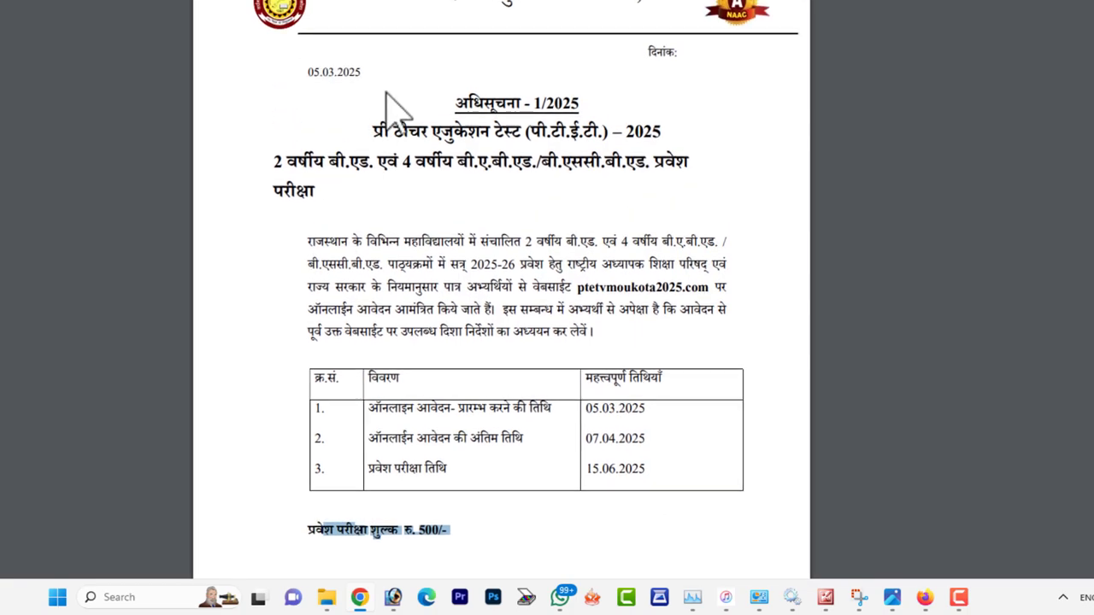
pyautogui.moveTo(413, 29); pyautogui.dragTo(708, 36)
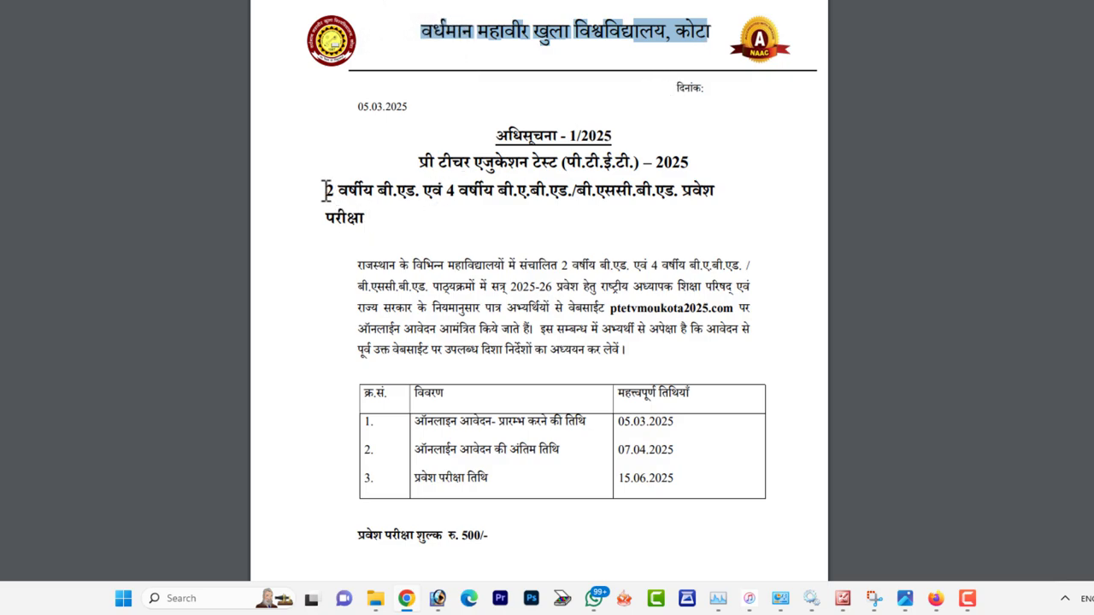
pyautogui.moveTo(328, 190); pyautogui.dragTo(568, 189)
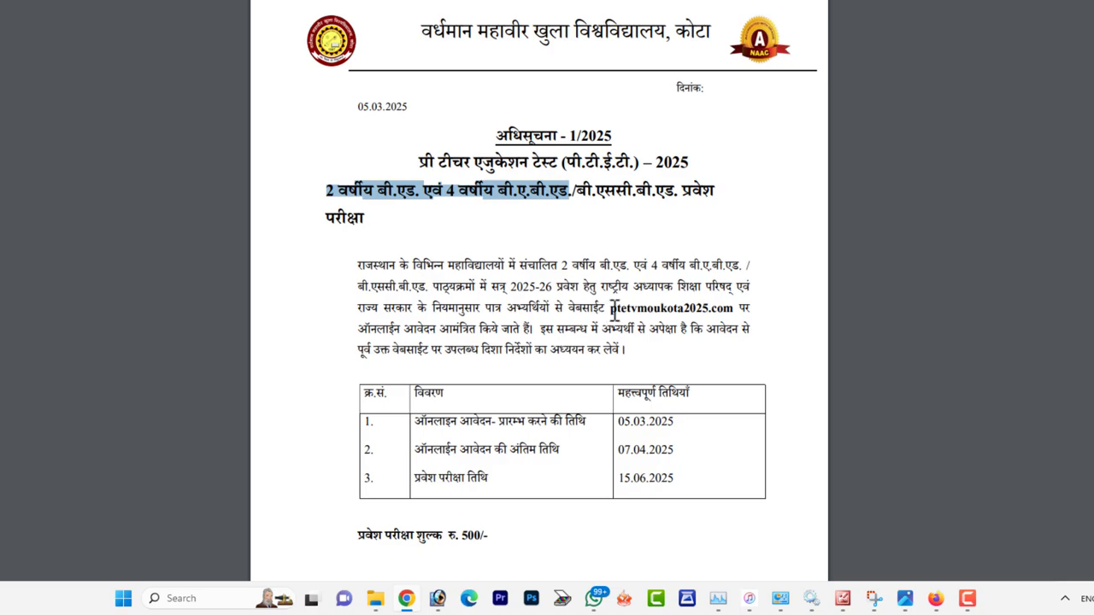
# Go to ptetvmoukota2025.com from the notification and open the application form for the 2 Year Course [B.Ed.]
pyautogui.moveTo(612, 308); pyautogui.dragTo(737, 309)
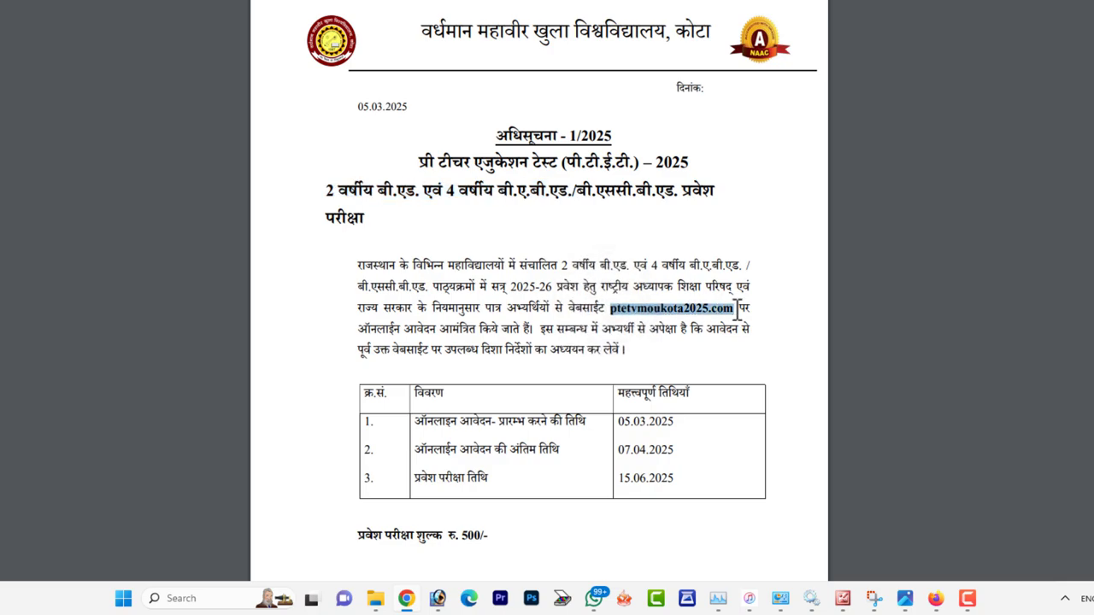
pyautogui.rightClick(734, 310)
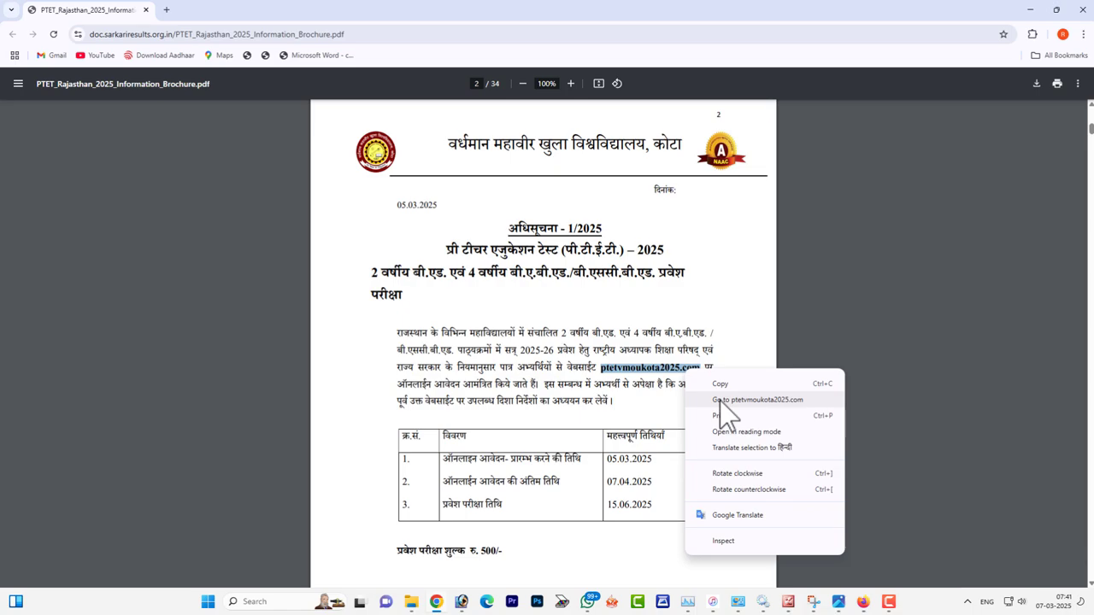
pyautogui.click(720, 400)
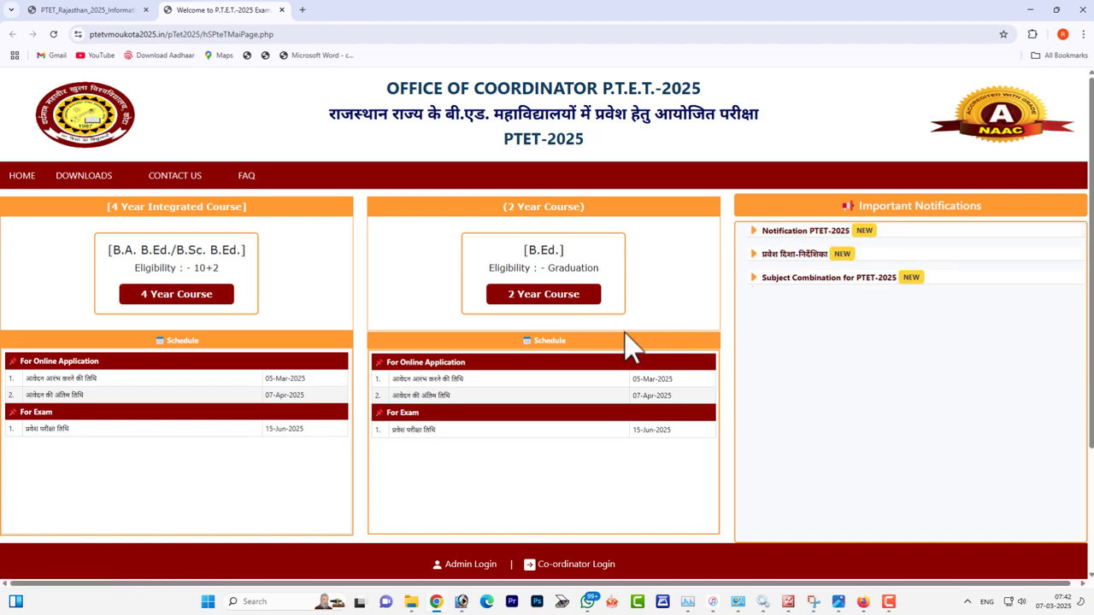
pyautogui.click(539, 294)
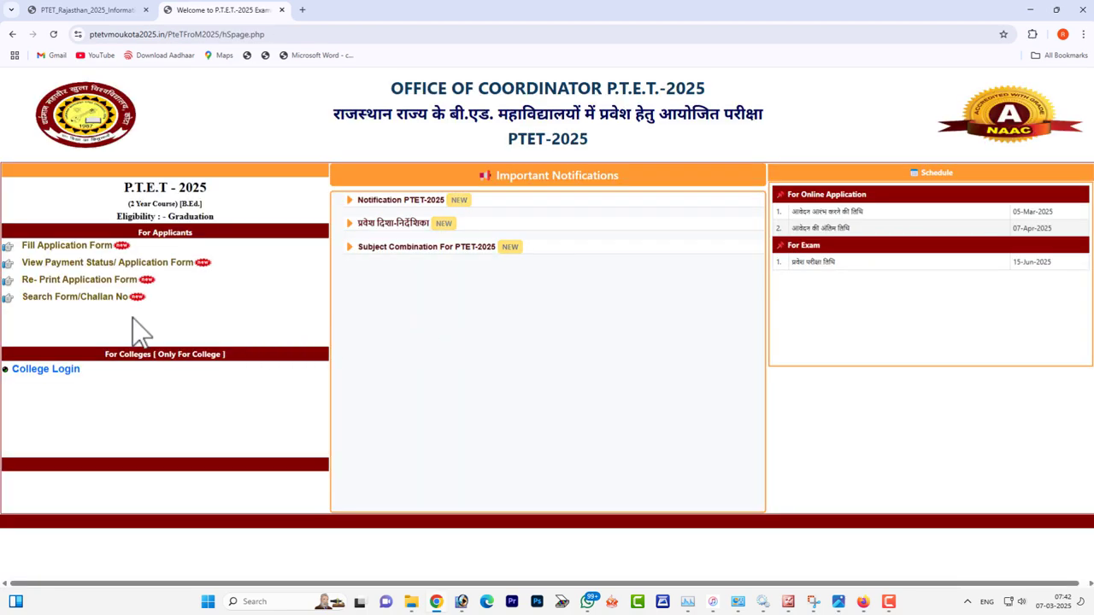
pyautogui.click(74, 248)
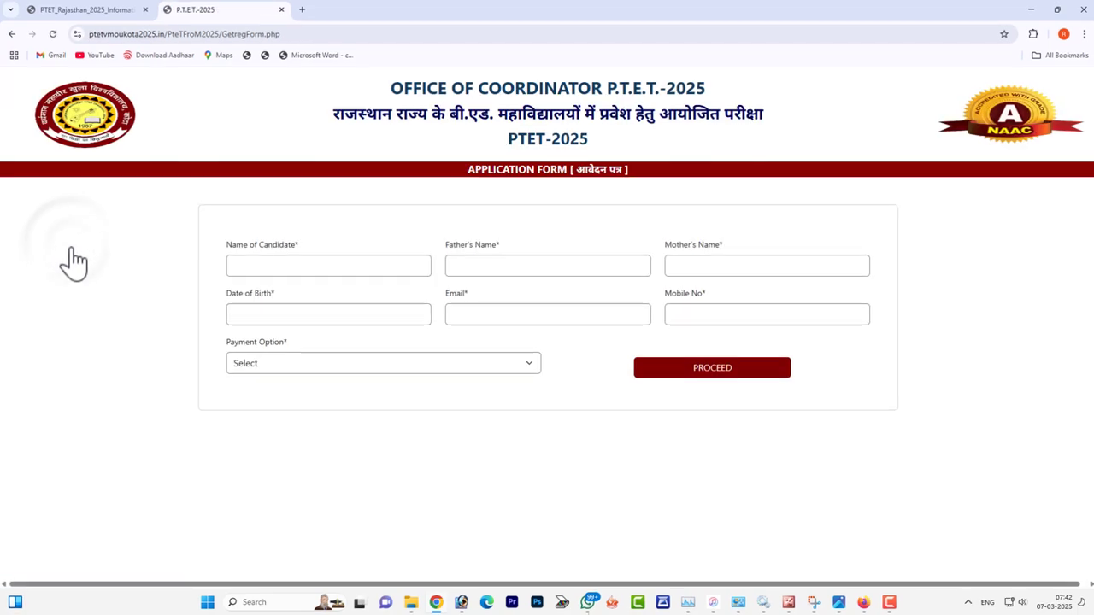
# Review the required candidate fields in the application form and choose ONLINE ICICI BANK as the payment option
pyautogui.moveTo(175, 270); pyautogui.dragTo(313, 293)
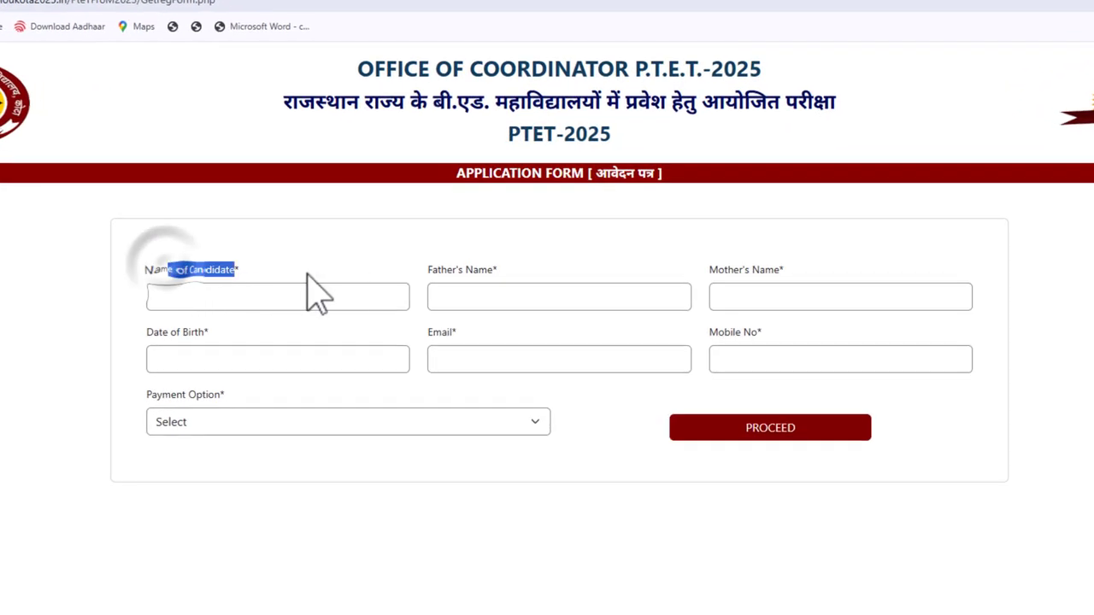
pyautogui.moveTo(427, 269); pyautogui.dragTo(497, 272)
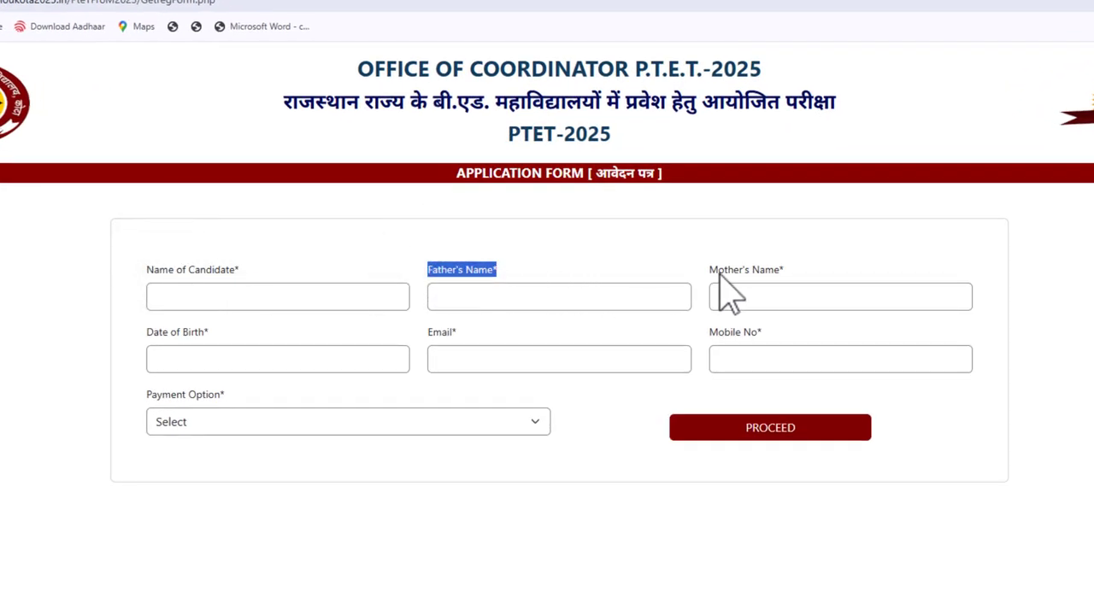
pyautogui.moveTo(708, 270); pyautogui.dragTo(781, 272)
pyautogui.moveTo(147, 333); pyautogui.dragTo(212, 335)
pyautogui.moveTo(427, 332); pyautogui.dragTo(464, 336)
pyautogui.moveTo(716, 333); pyautogui.dragTo(761, 352)
pyautogui.moveTo(144, 394); pyautogui.dragTo(205, 428)
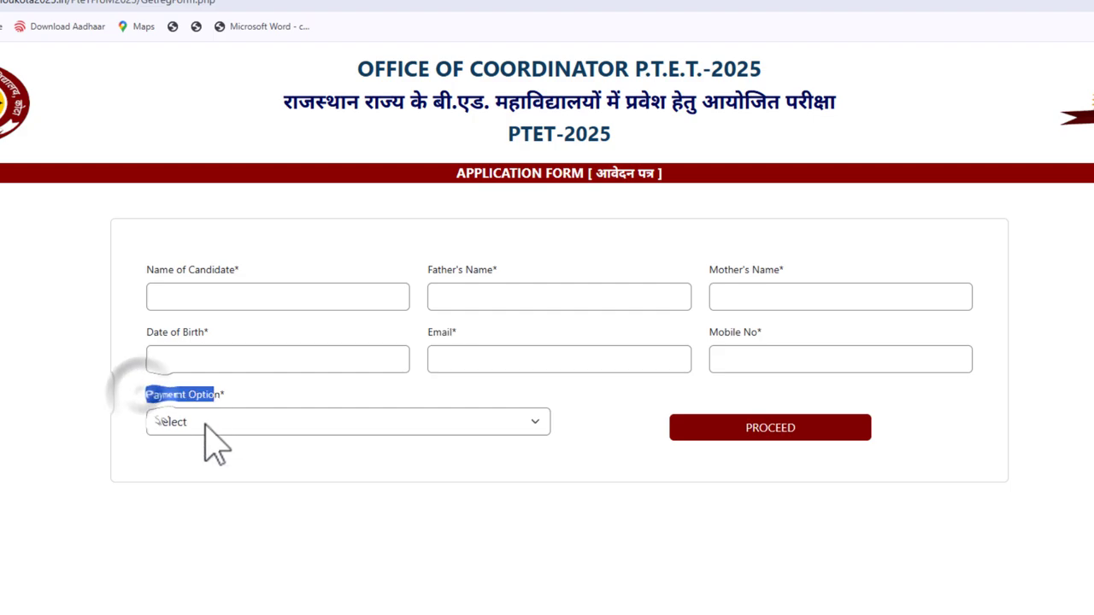
pyautogui.click(206, 429)
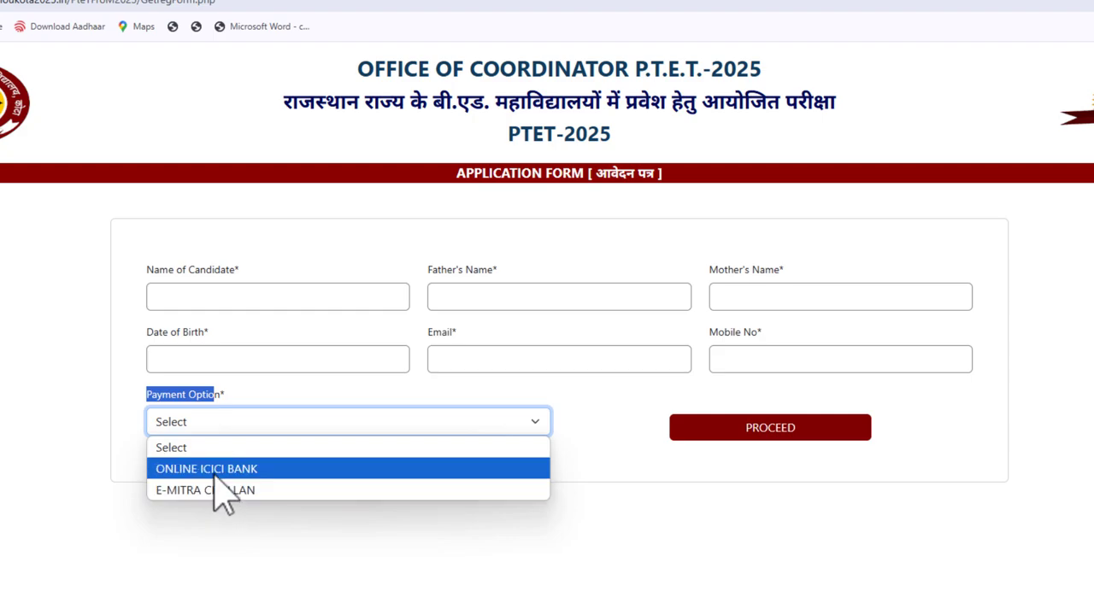
pyautogui.click(213, 469)
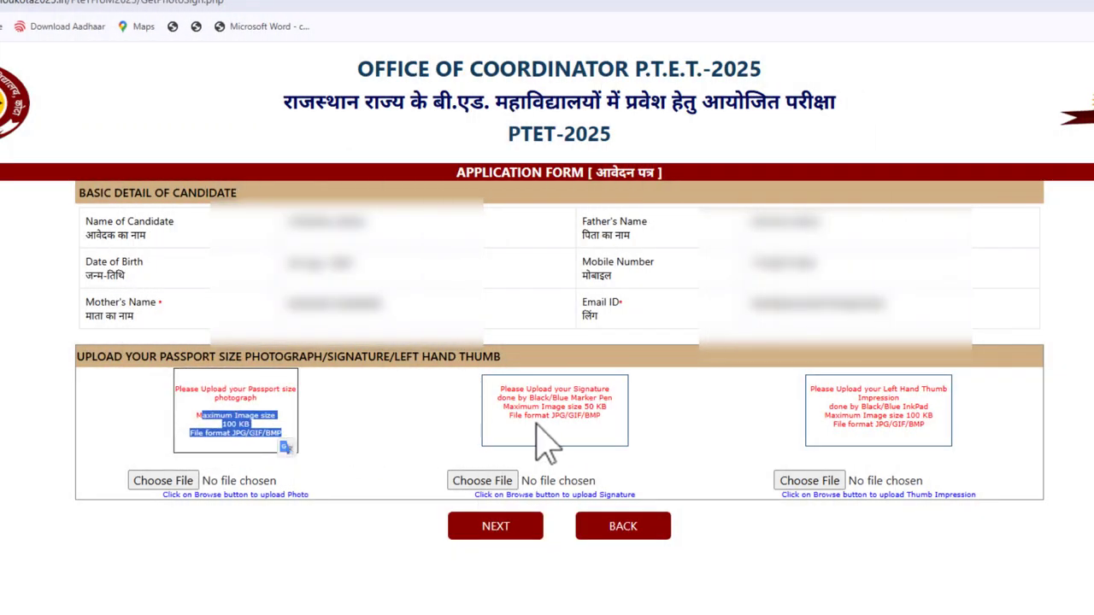
# Check the upload requirements for the signature and left-hand thumb impression, and proceed to the detailed application form
pyautogui.moveTo(526, 388)
pyautogui.mouseDown()
pyautogui.moveTo(598, 402)
pyautogui.moveTo(630, 440)
pyautogui.moveTo(590, 418)
pyautogui.mouseUp()
pyautogui.click(589, 419)
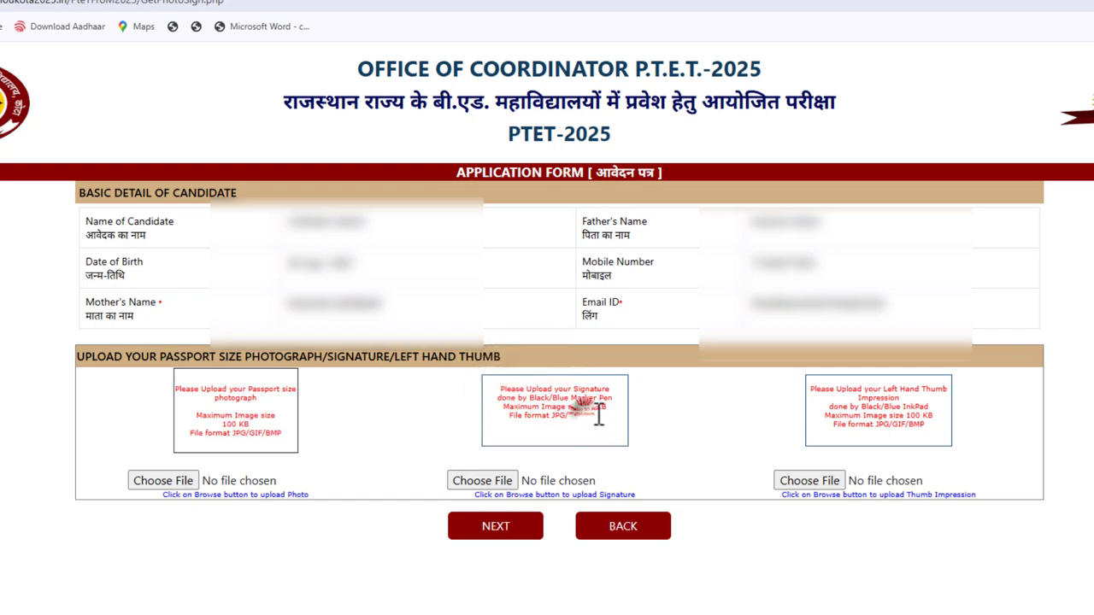
pyautogui.moveTo(822, 389); pyautogui.dragTo(943, 453)
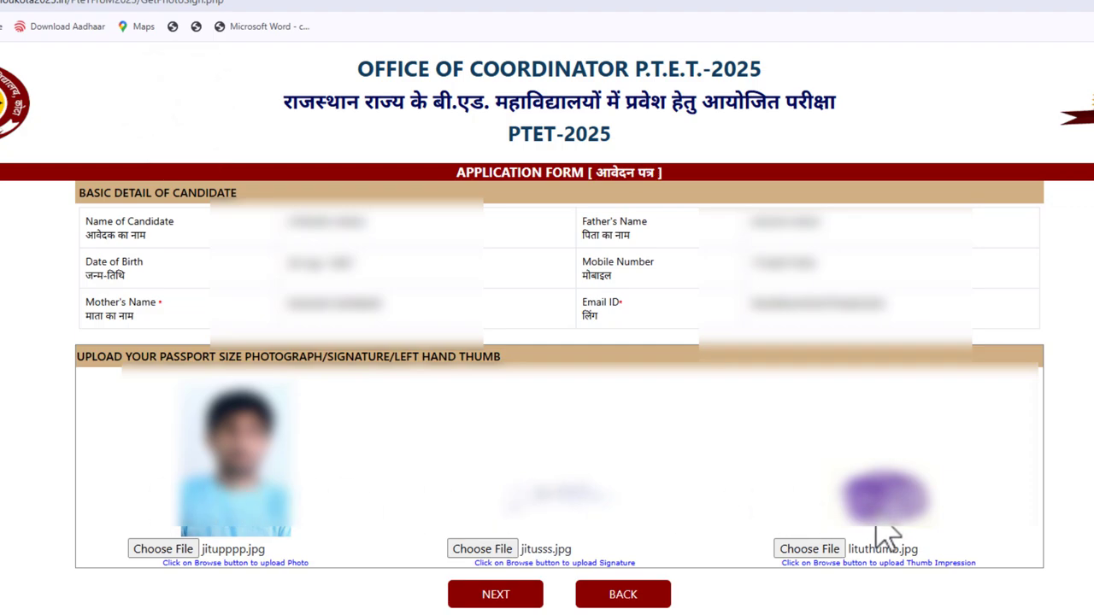
pyautogui.click(489, 598)
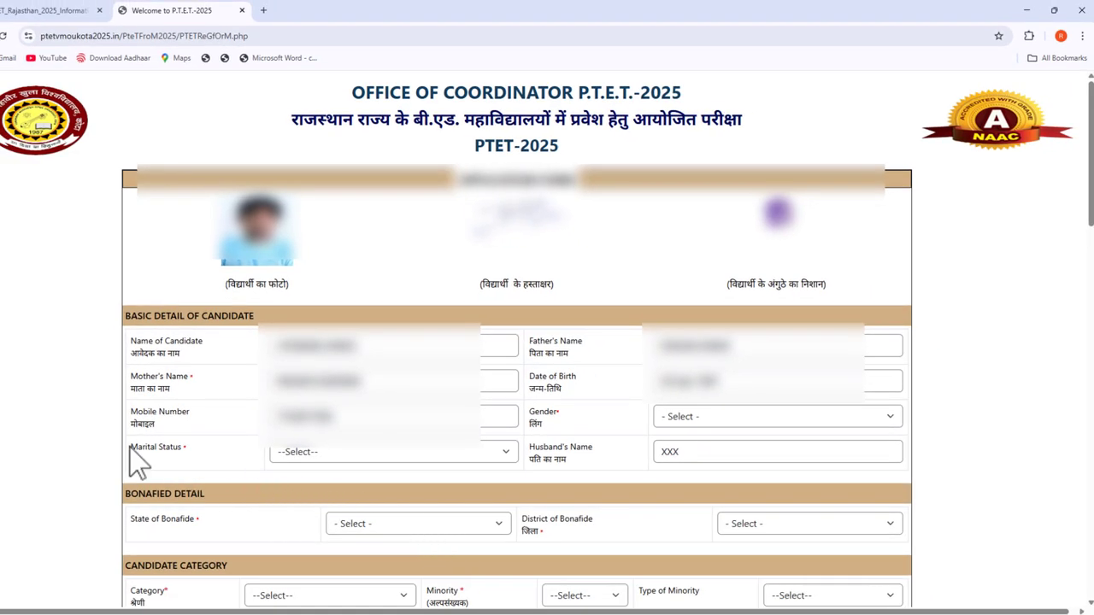
# Set the candidate's gender to MALE and marital status to UNMARRIED in the basic details
pyautogui.moveTo(536, 410); pyautogui.dragTo(562, 409)
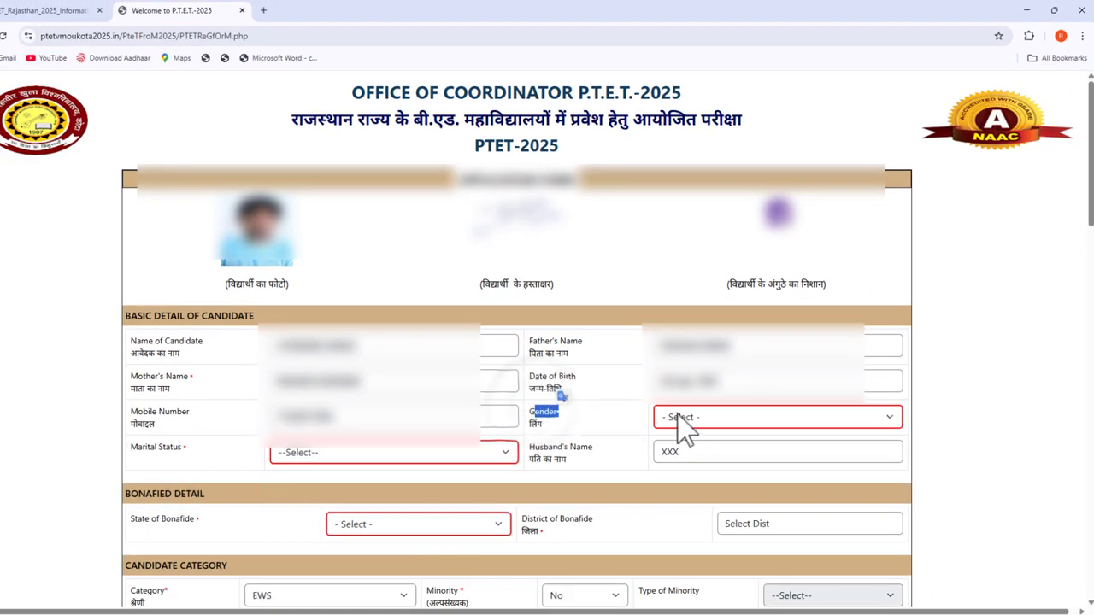
pyautogui.click(679, 417)
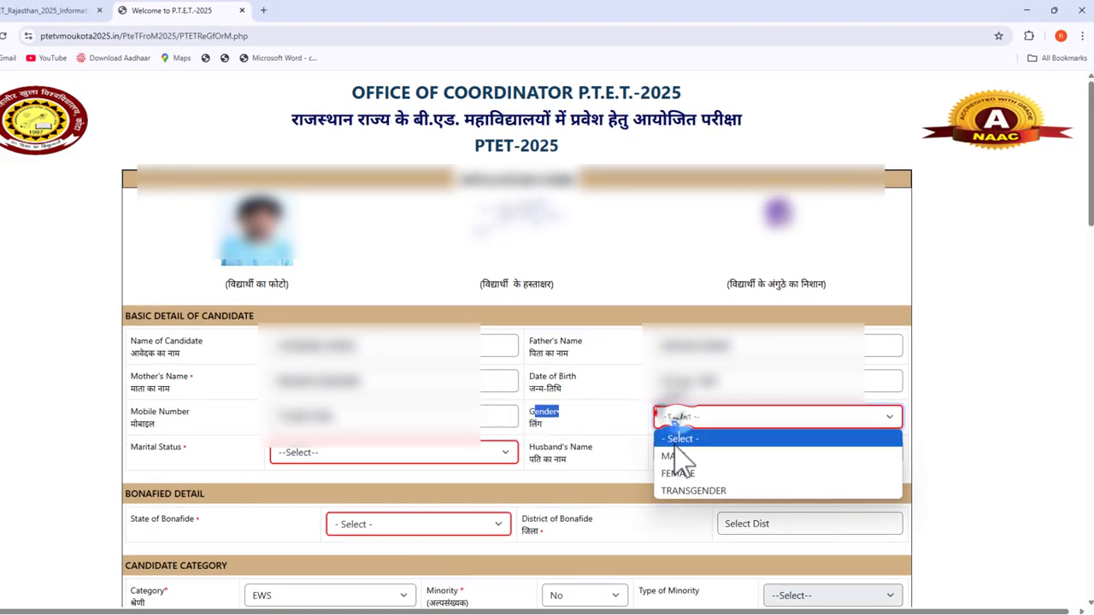
pyautogui.click(672, 456)
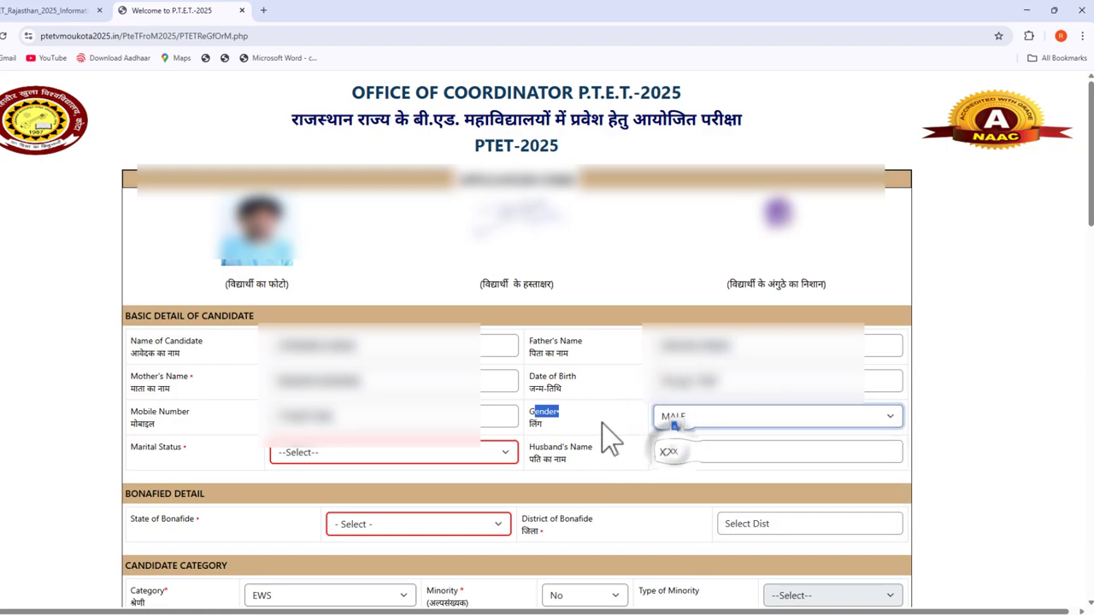
pyautogui.click(306, 453)
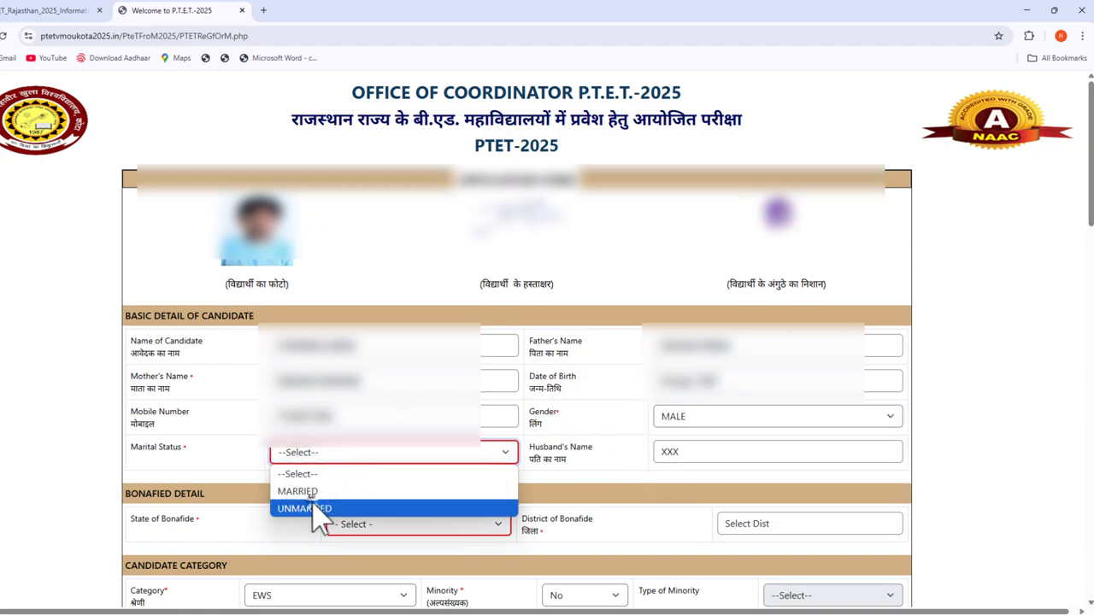
pyautogui.click(316, 509)
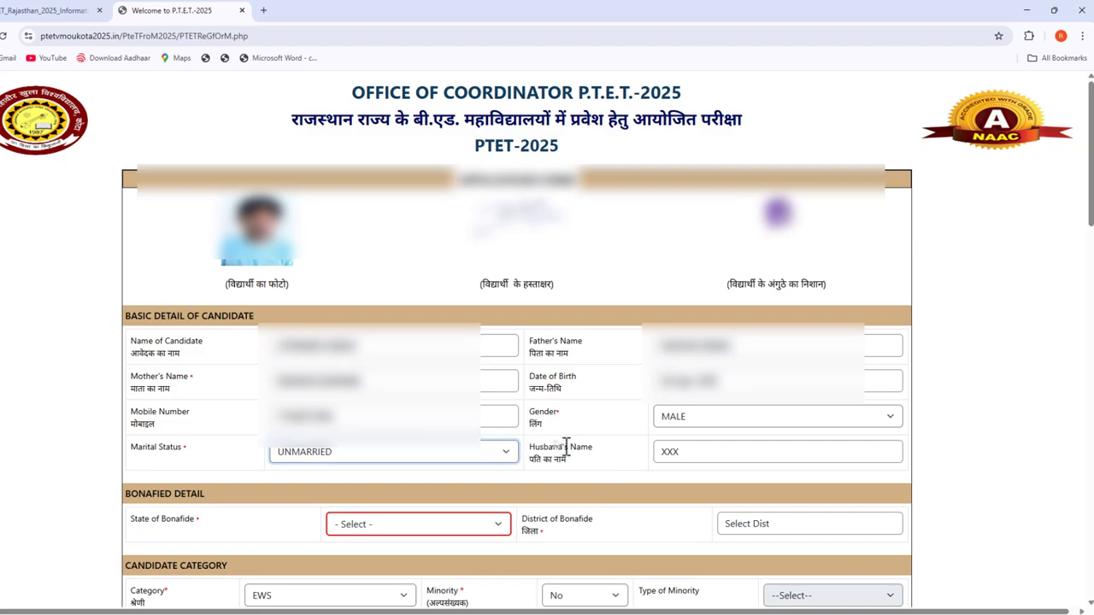
pyautogui.moveTo(566, 447); pyautogui.dragTo(575, 447)
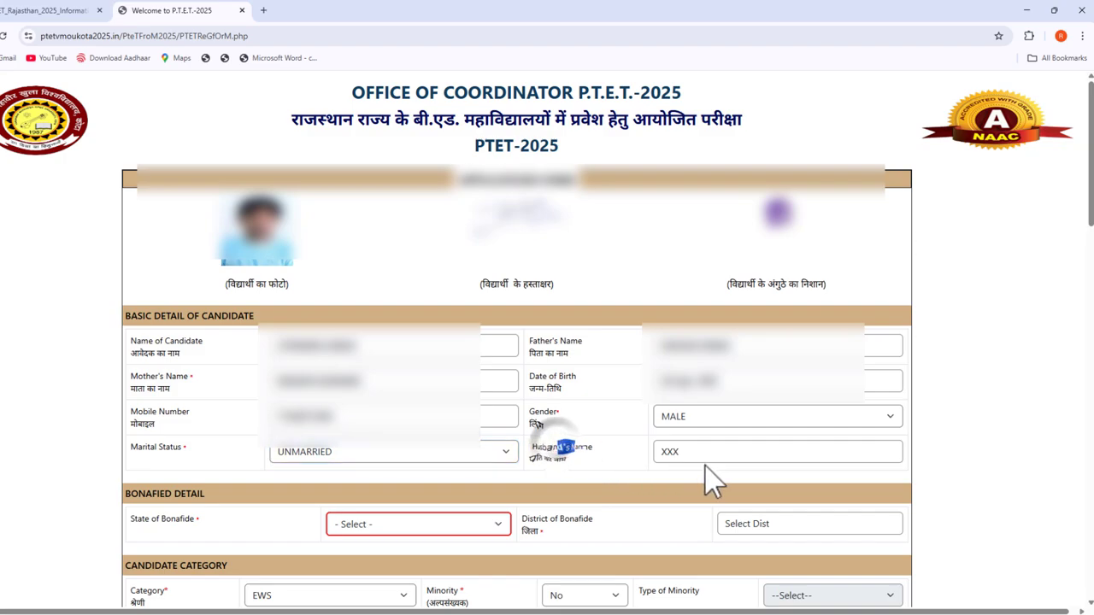
# Set the state of bonafide to RAJASTHAN and select the candidate's district of bonafide
pyautogui.click(395, 521)
pyautogui.scroll(-5, 399, 441)
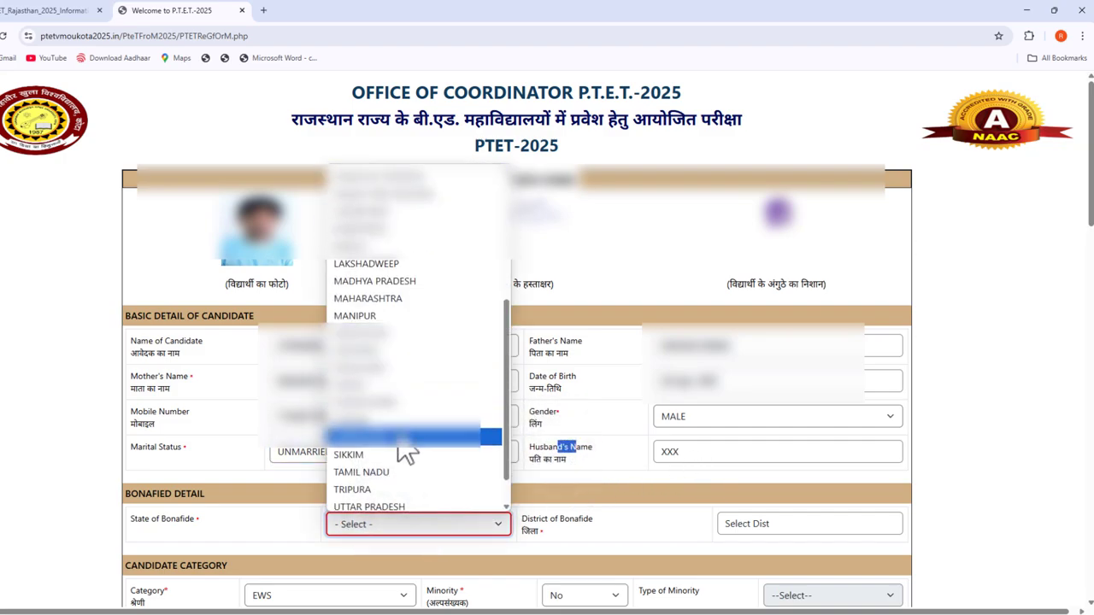
pyautogui.click(400, 438)
pyautogui.click(602, 525)
pyautogui.click(739, 528)
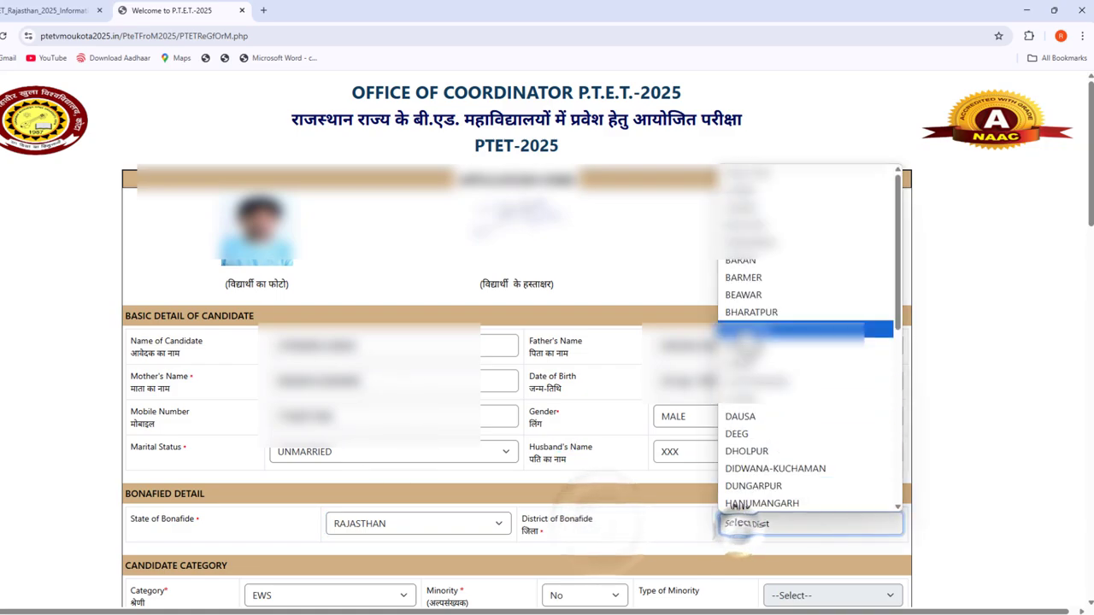
pyautogui.click(746, 347)
pyautogui.click(612, 515)
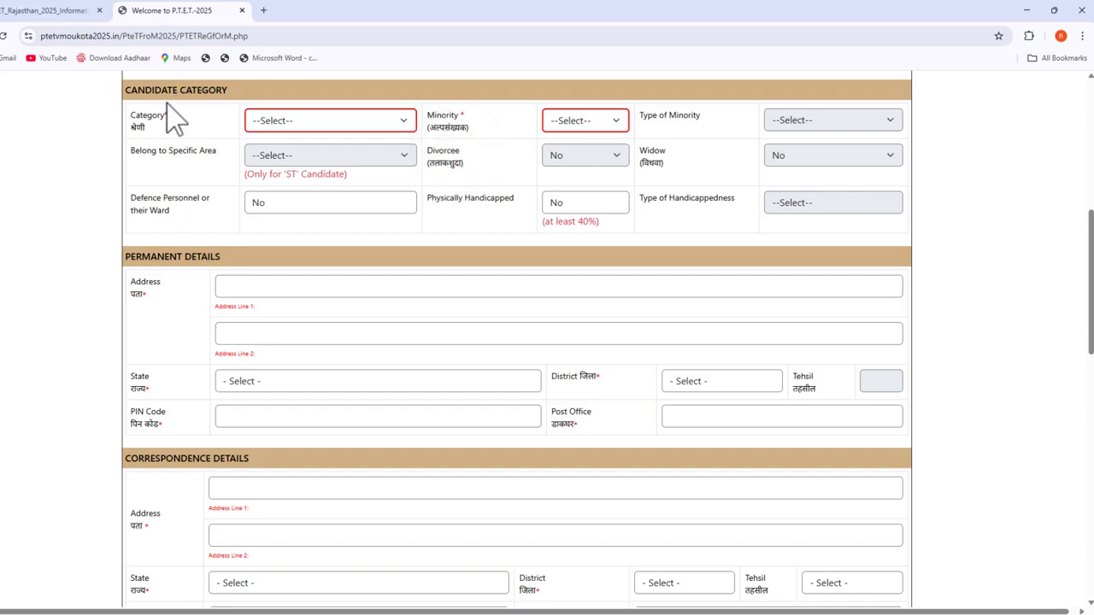
# Set the candidate's category to EWS
pyautogui.moveTo(147, 114); pyautogui.dragTo(169, 116)
pyautogui.click(265, 121)
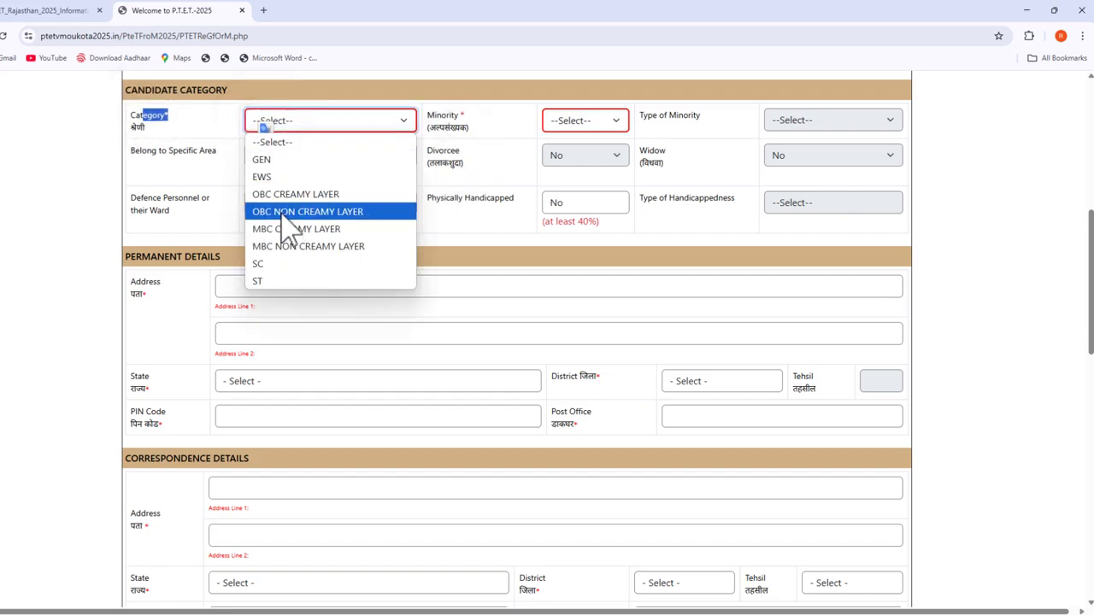
pyautogui.click(263, 177)
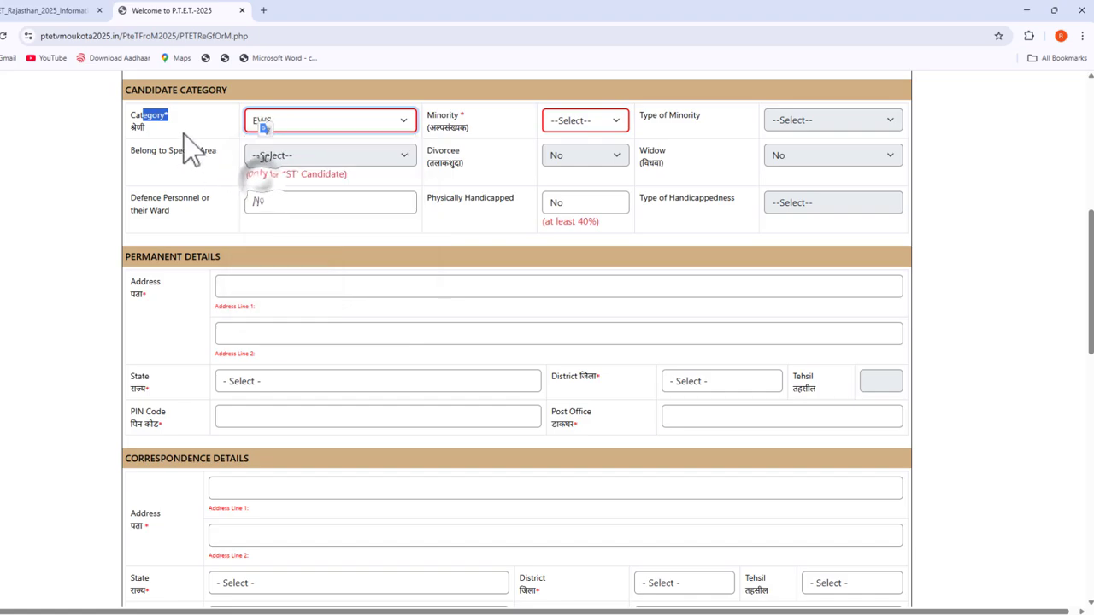
# Set both Minority and Defence Personnel or their Ward to No in the candidate category section
pyautogui.click(566, 124)
pyautogui.click(575, 177)
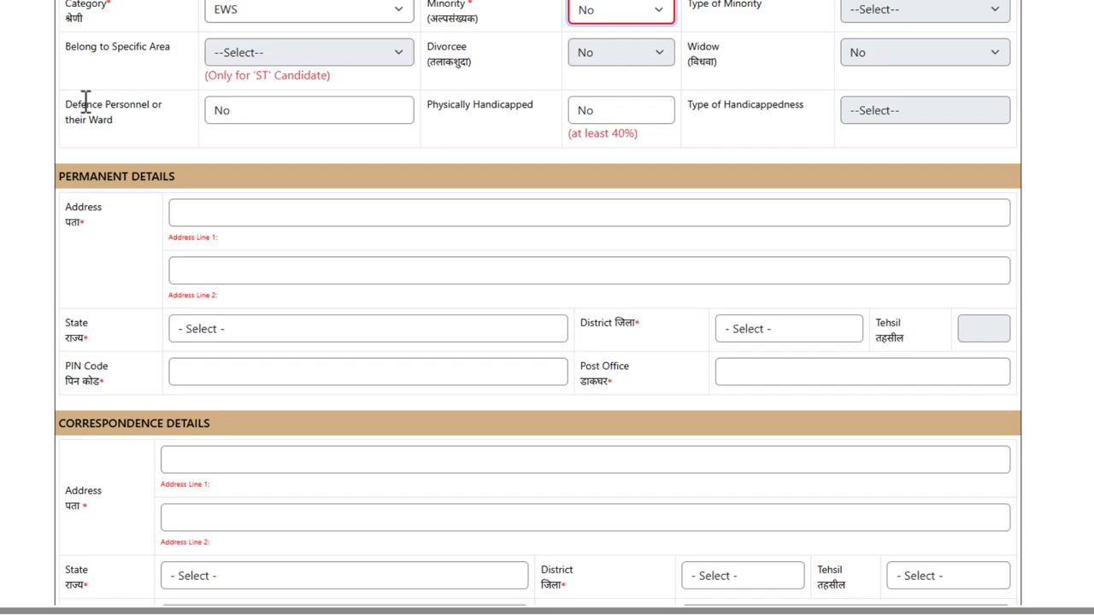
pyautogui.moveTo(79, 104); pyautogui.dragTo(120, 104)
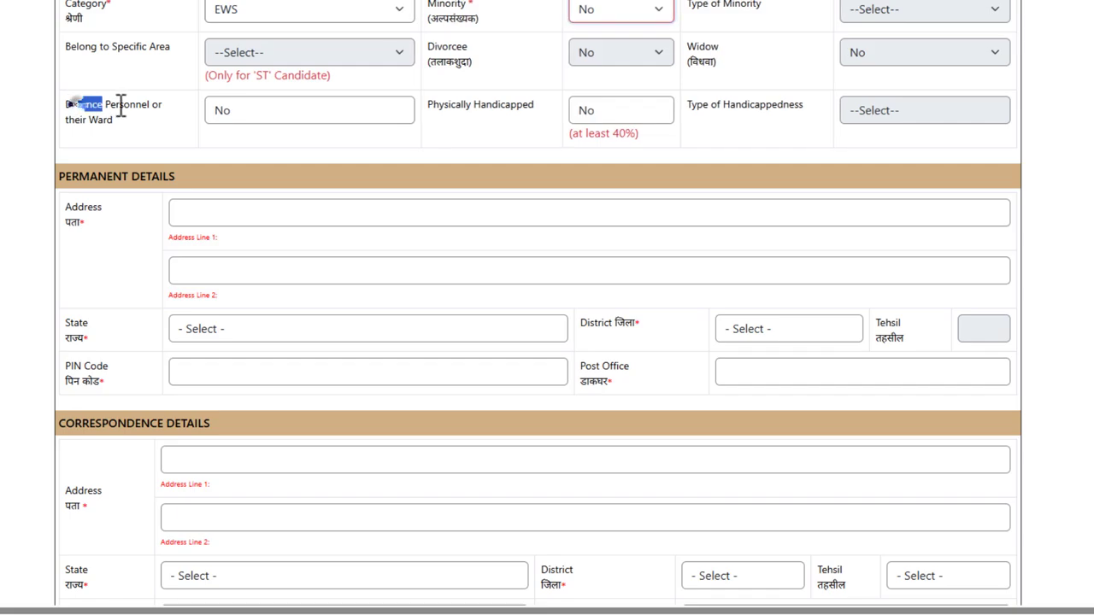
pyautogui.click(249, 118)
pyautogui.click(251, 120)
pyautogui.click(250, 119)
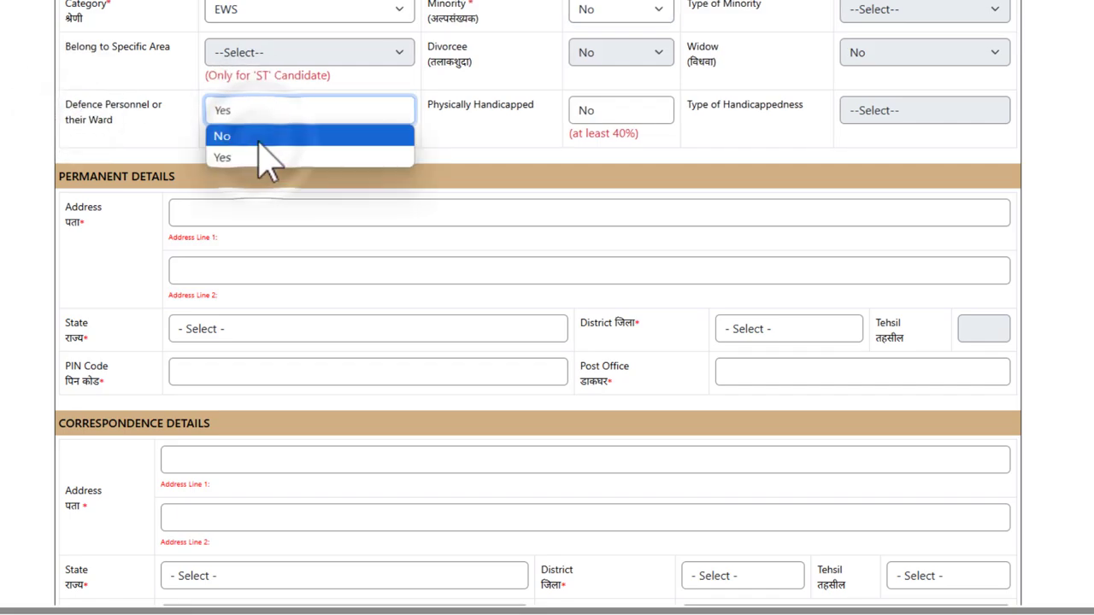
pyautogui.click(259, 141)
pyautogui.click(253, 141)
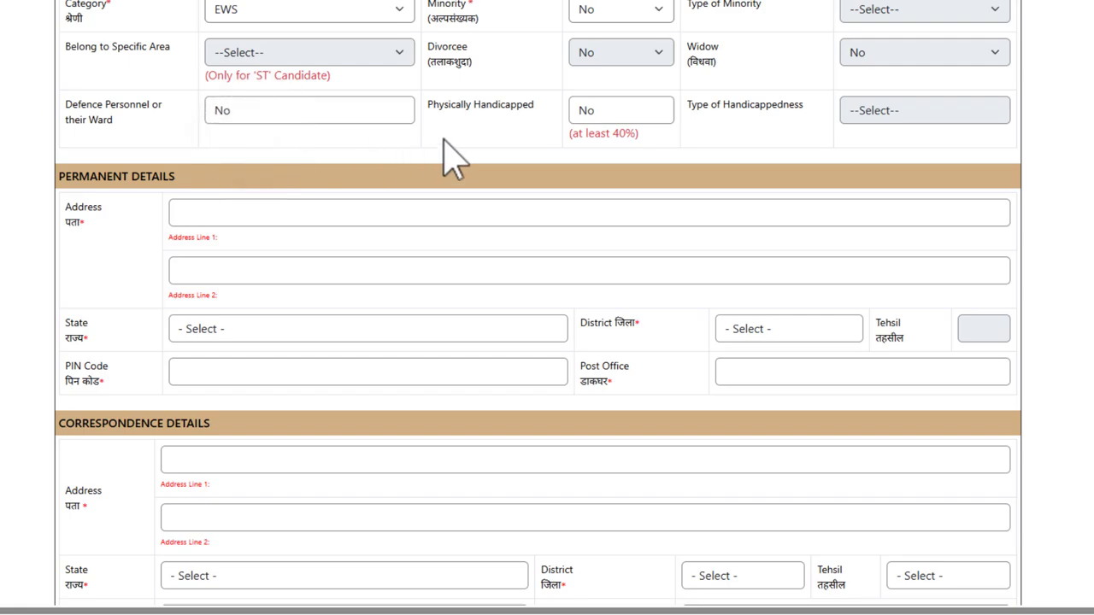
# Leave Physically Handicapped set to No in the candidate category section, with no type of handicappedness chosen
pyautogui.click(603, 113)
pyautogui.click(603, 109)
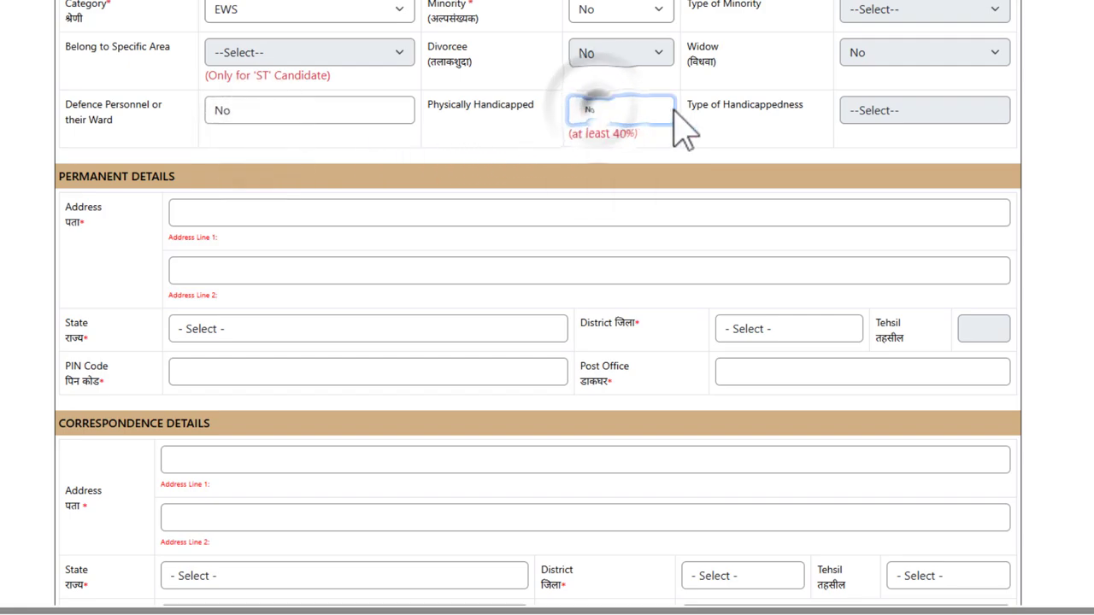
pyautogui.click(897, 111)
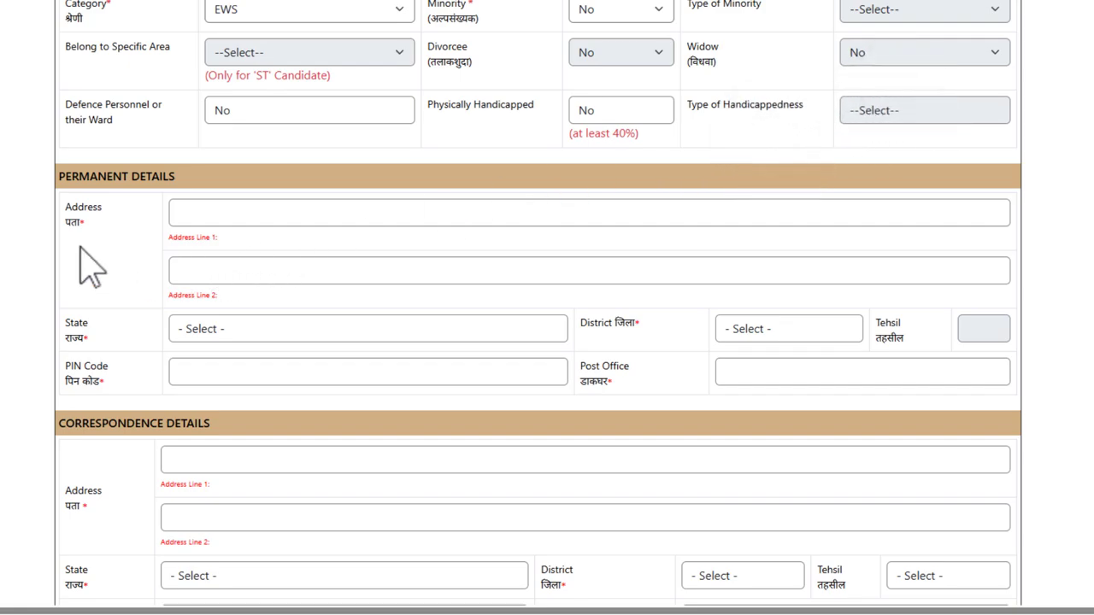
# Set the state in the permanent details to RAJASTHAN and select the candidate's home district and tehsil
pyautogui.doubleClick(70, 206)
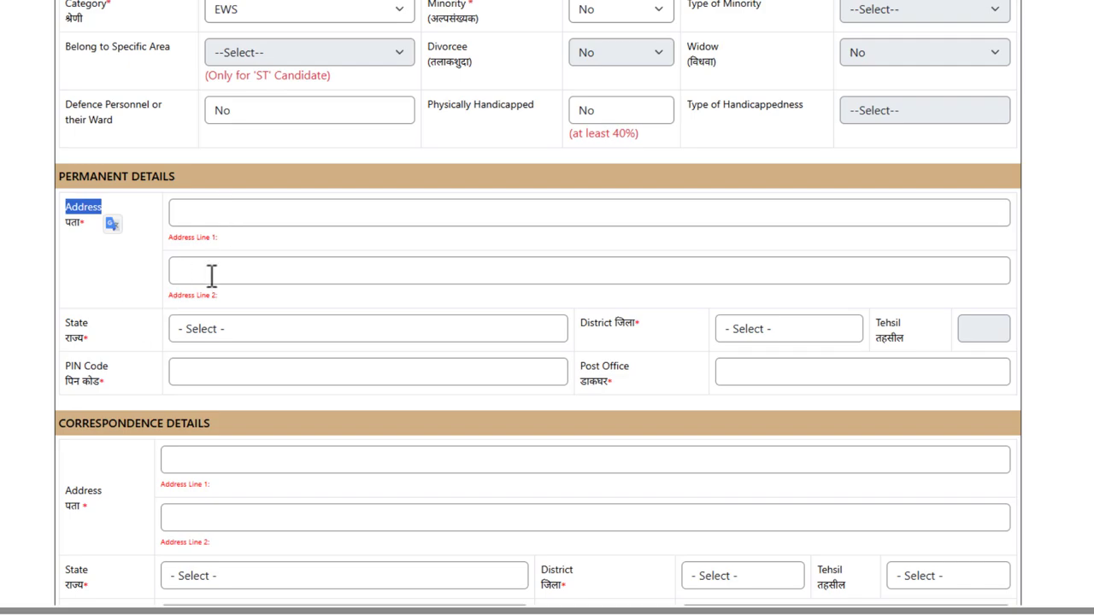
pyautogui.click(244, 333)
pyautogui.scroll(-3, 264, 128)
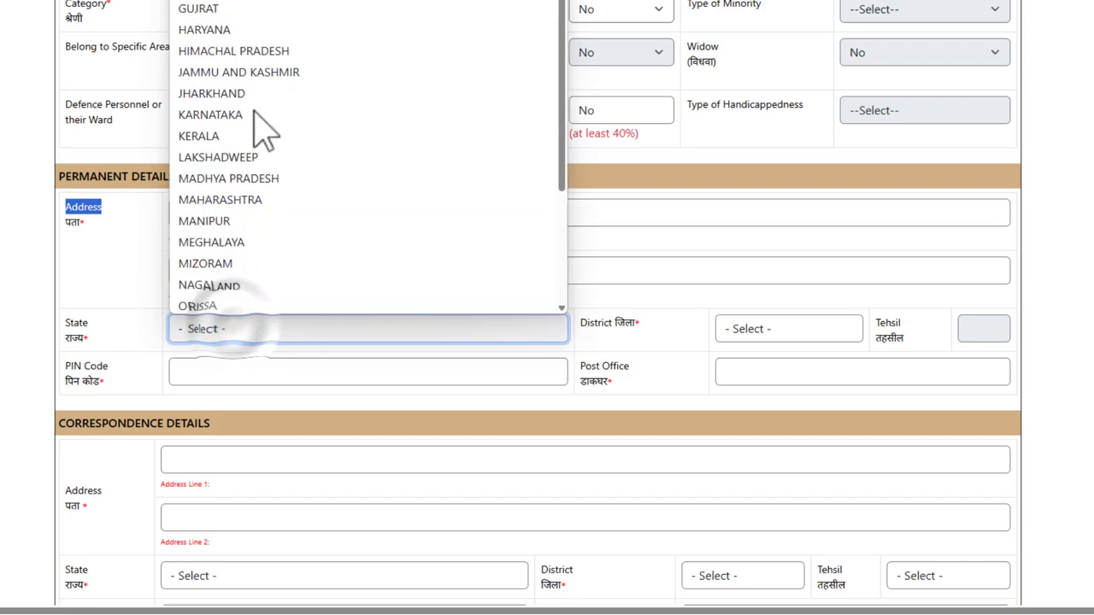
pyautogui.scroll(-3, 259, 215)
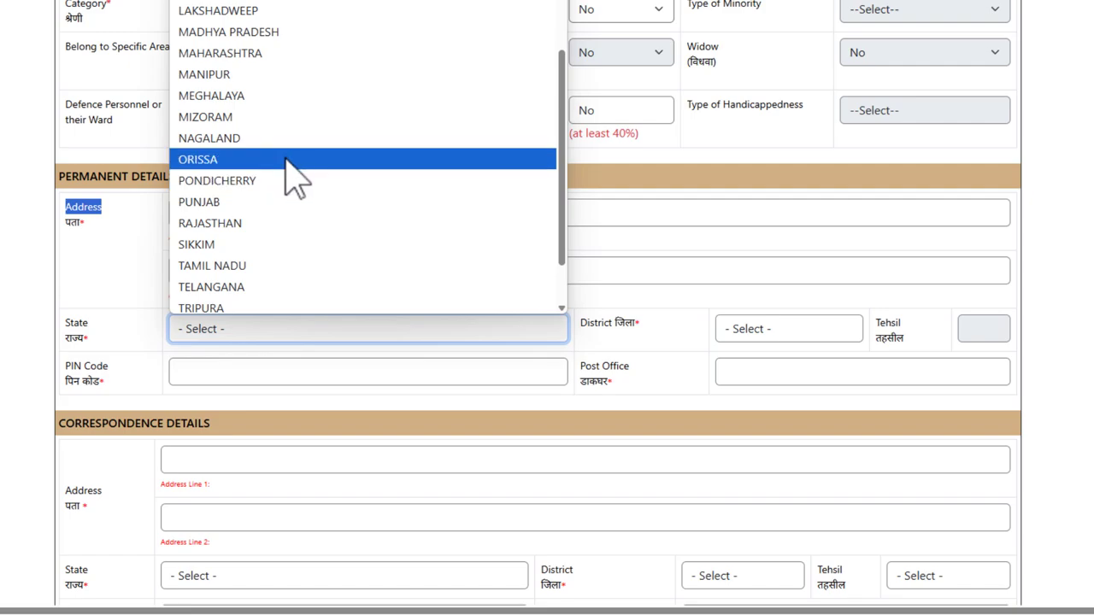
pyautogui.click(270, 224)
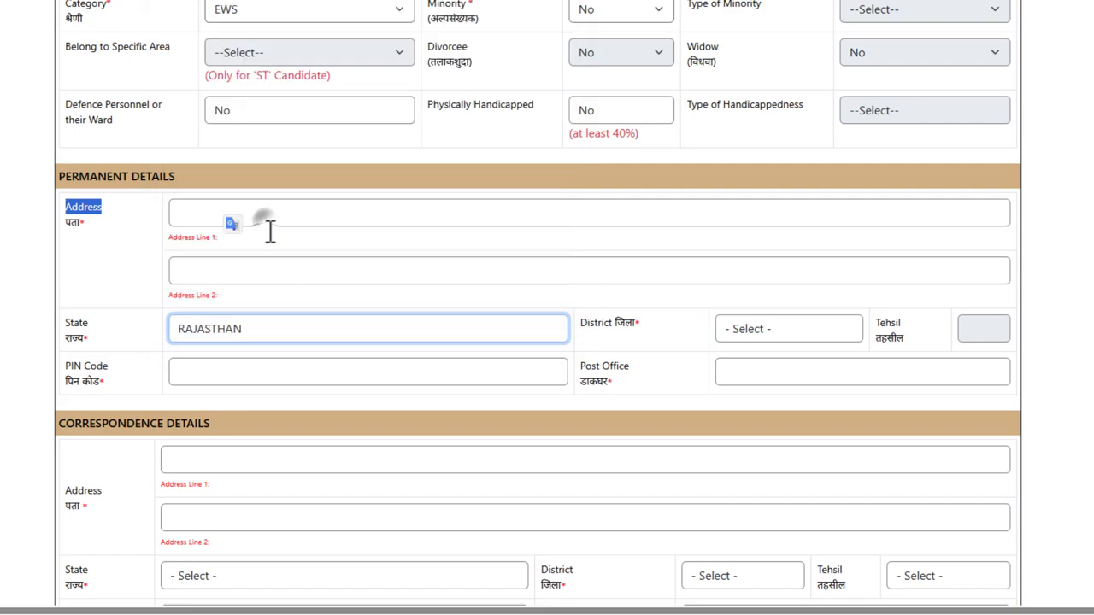
pyautogui.click(737, 334)
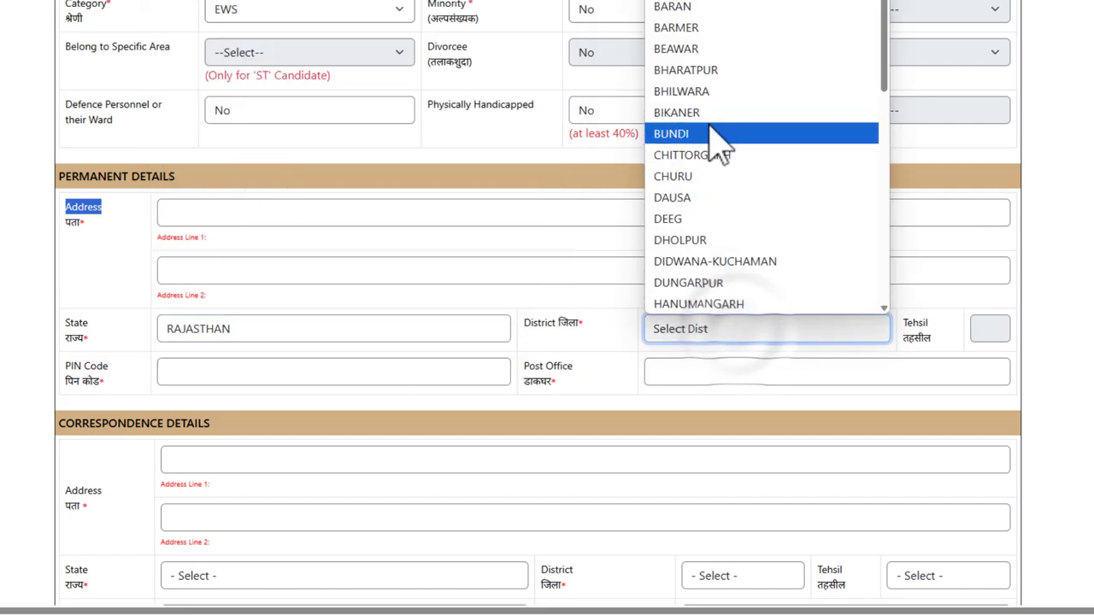
pyautogui.click(711, 109)
pyautogui.click(989, 328)
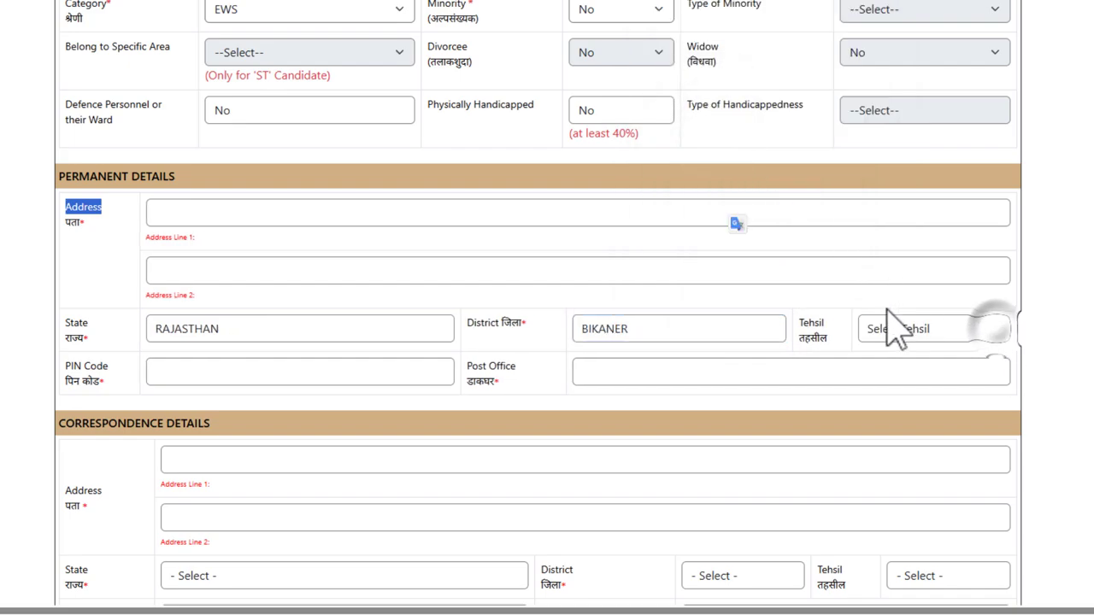
pyautogui.click(913, 332)
pyautogui.click(898, 524)
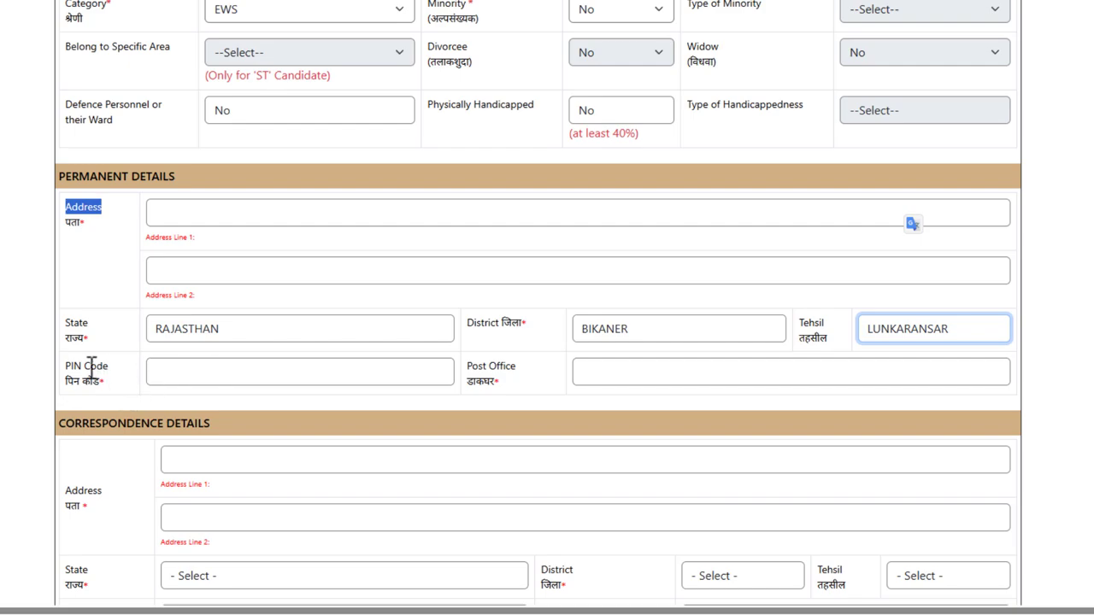
# Review the PIN code and post office fields and compare the permanent details with the correspondence details section
pyautogui.moveTo(83, 366); pyautogui.dragTo(97, 367)
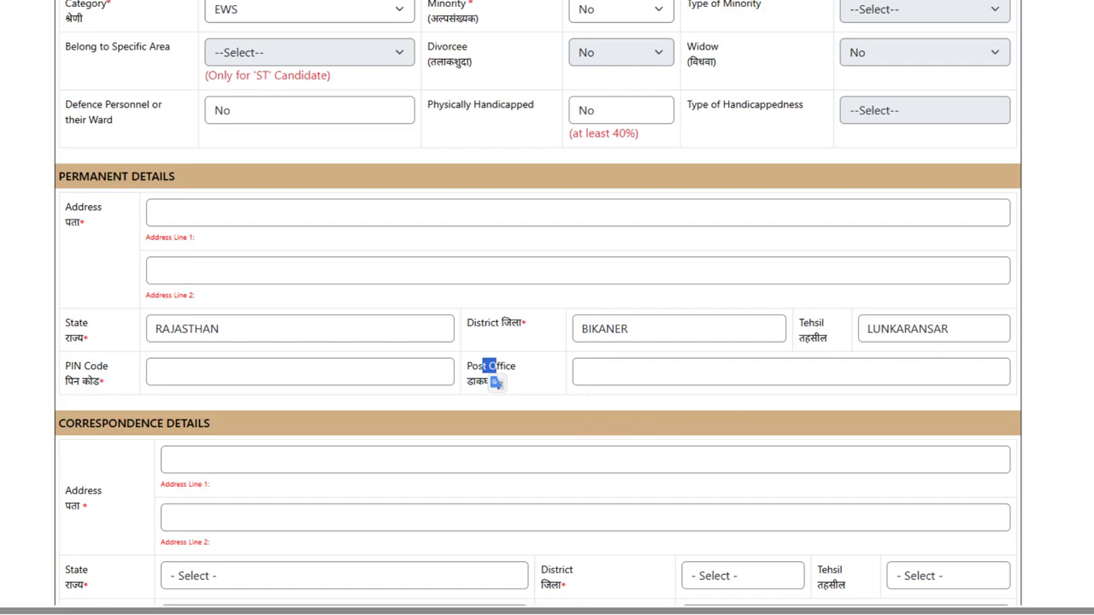
pyautogui.scroll(-5, 539, 342)
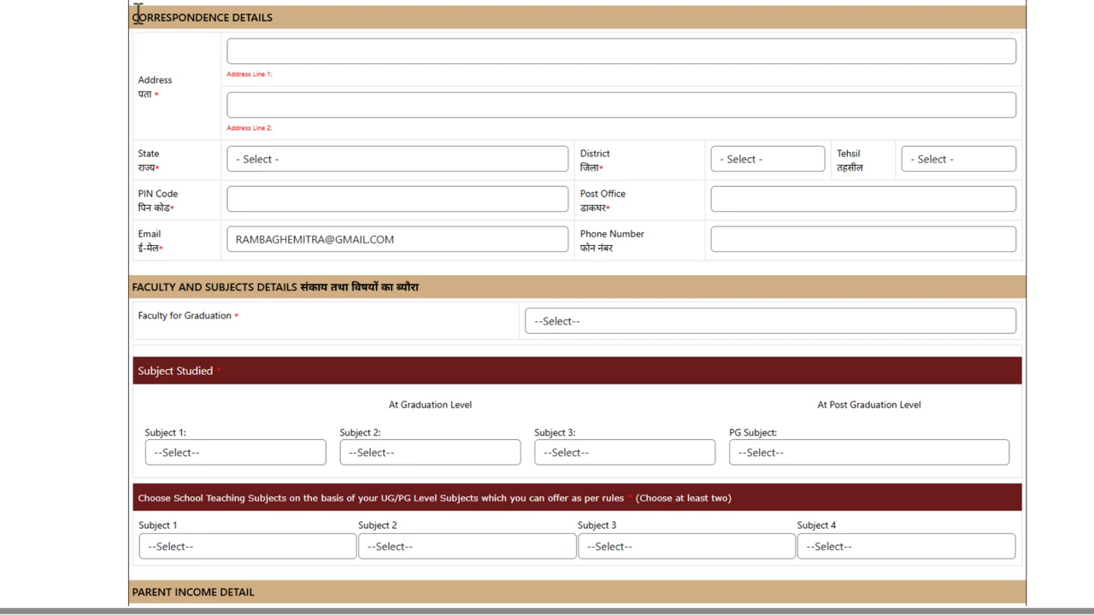
pyautogui.tripleClick(142, 17)
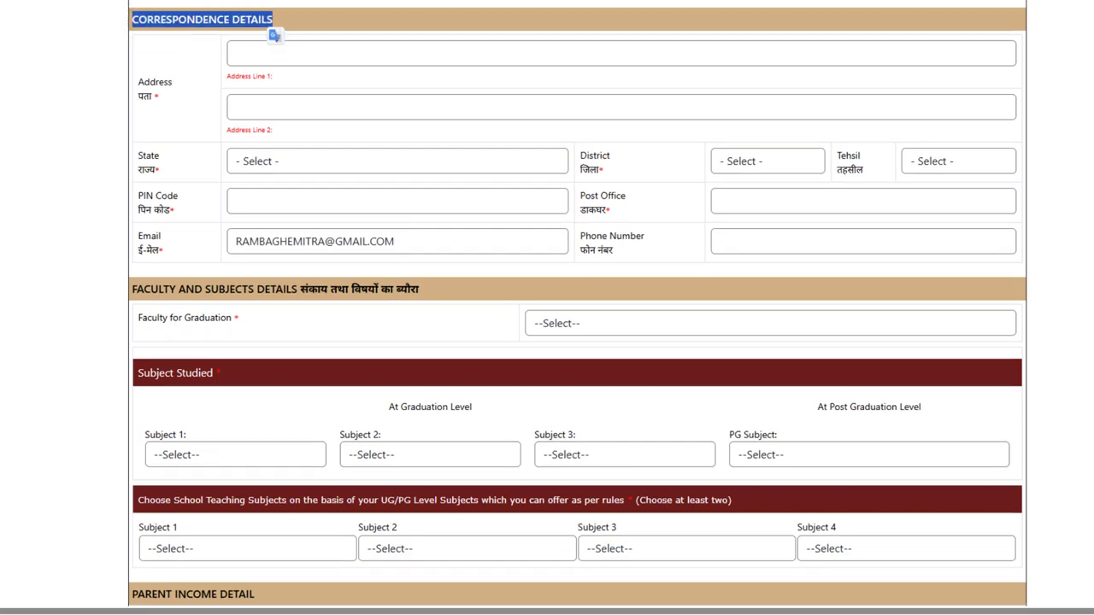
pyautogui.scroll(3, 577, 308)
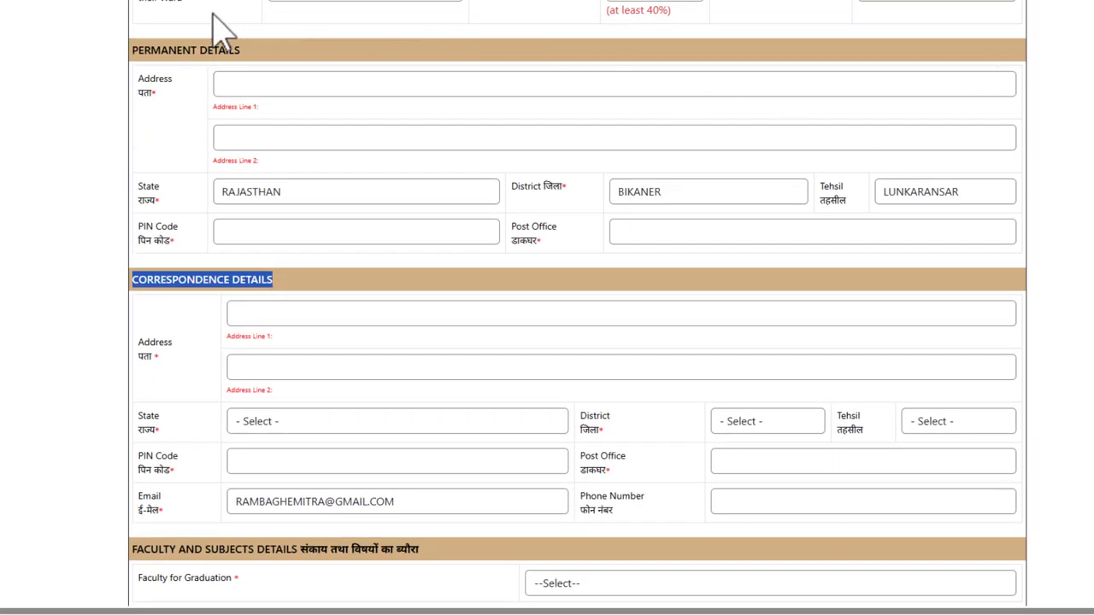
pyautogui.tripleClick(140, 48)
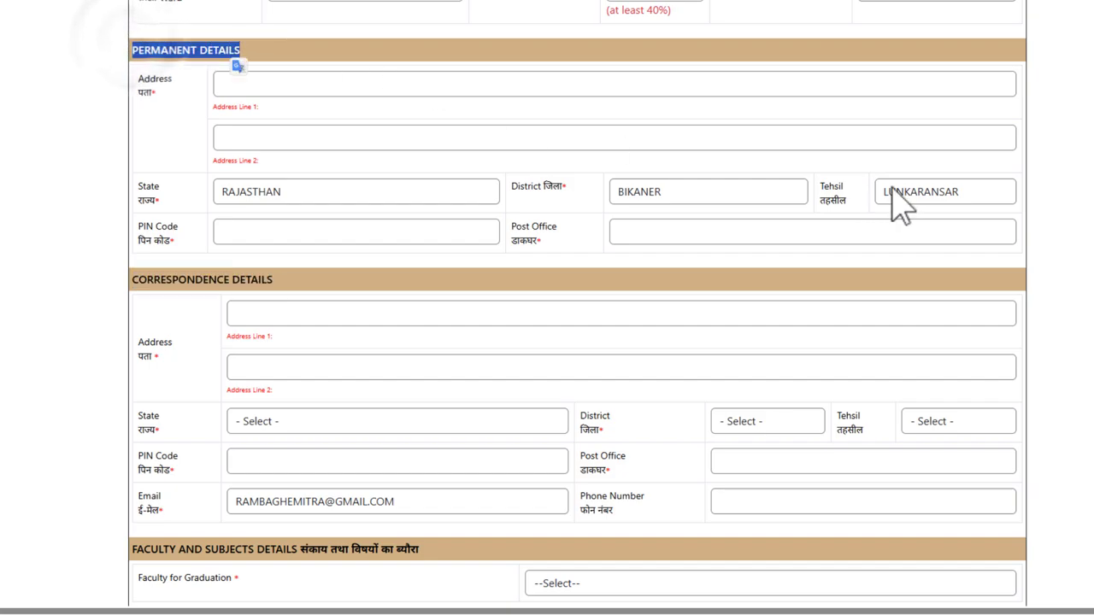
pyautogui.scroll(-3, 577, 308)
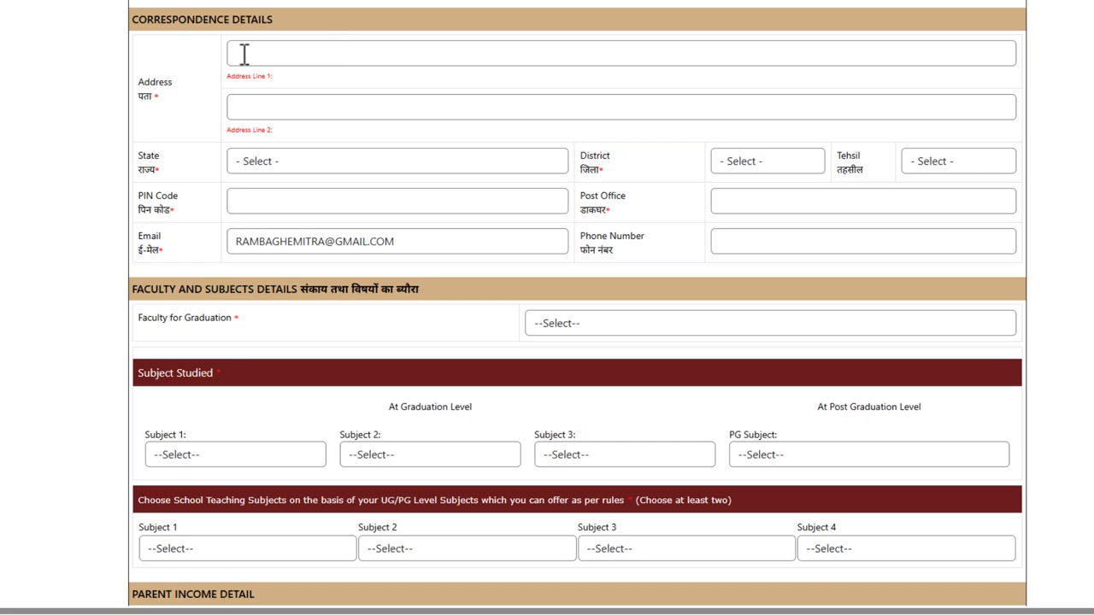
pyautogui.tripleClick(145, 101)
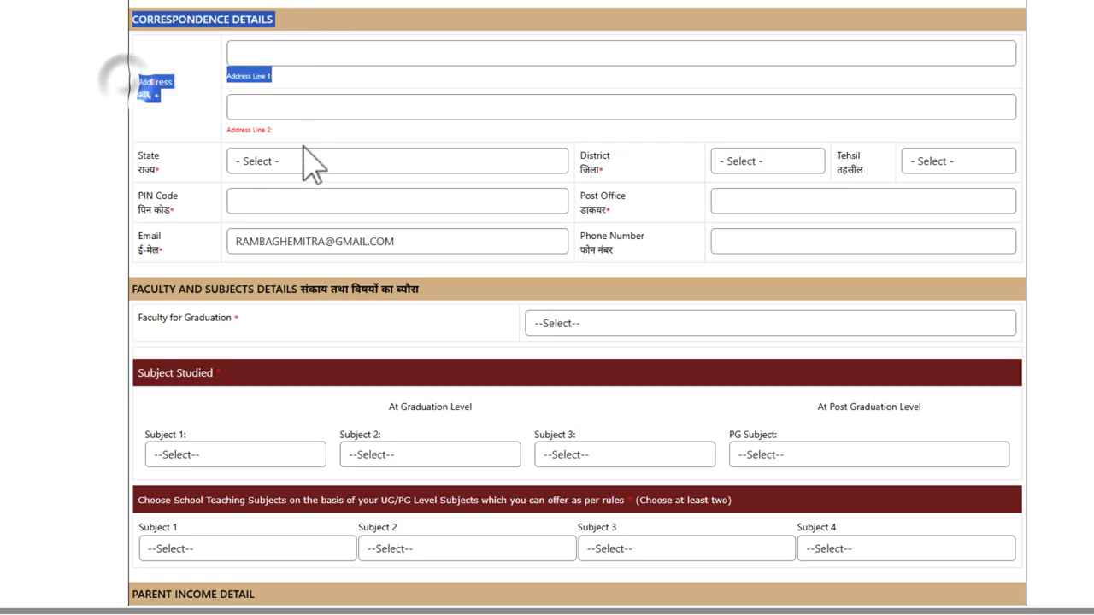
# Set the state in the correspondence details to RAJASTHAN and select the same district and tehsil as the permanent address
pyautogui.click(312, 160)
pyautogui.scroll(-5, 321, 268)
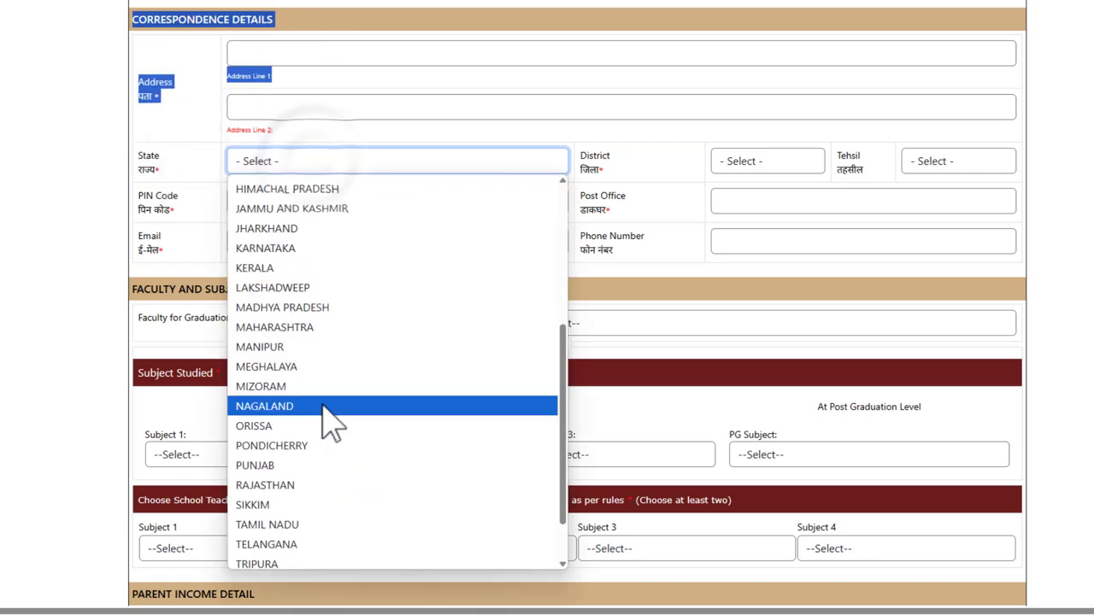
pyautogui.click(303, 482)
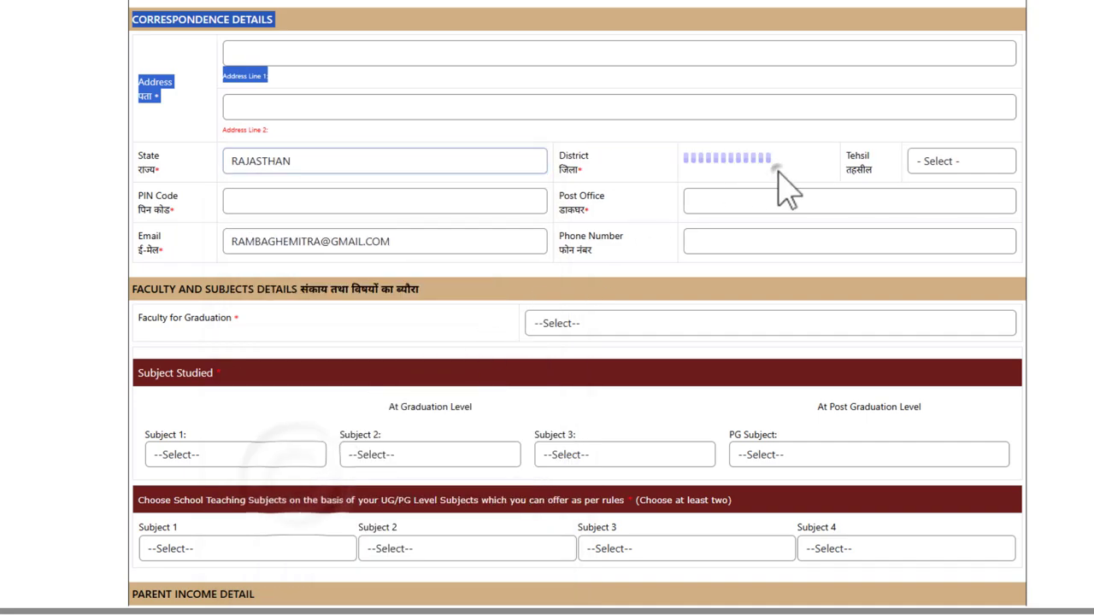
pyautogui.click(774, 168)
pyautogui.click(680, 383)
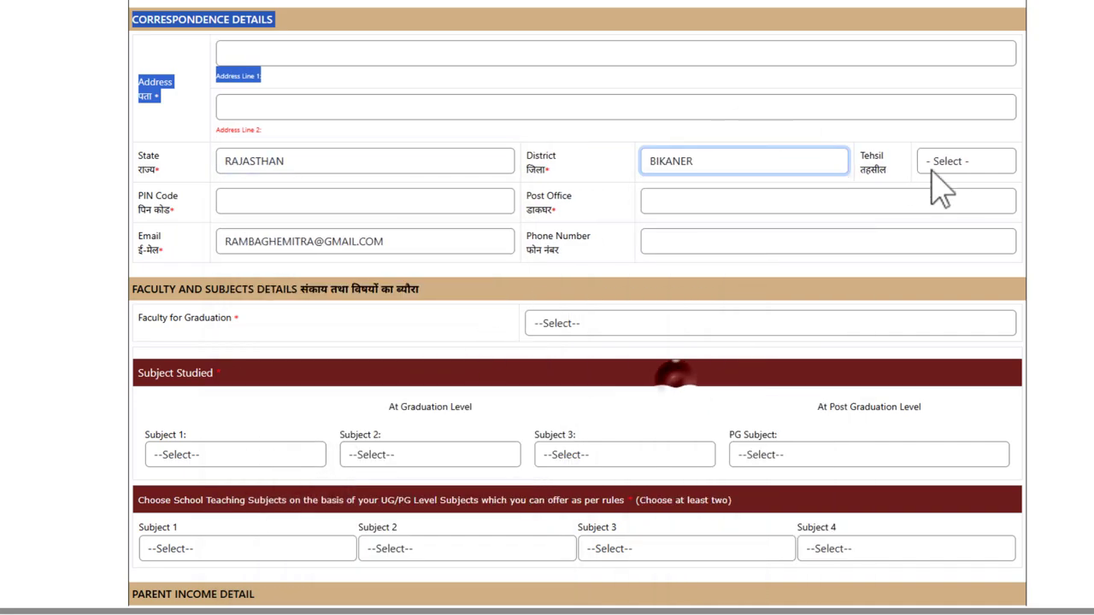
pyautogui.click(951, 167)
pyautogui.click(927, 342)
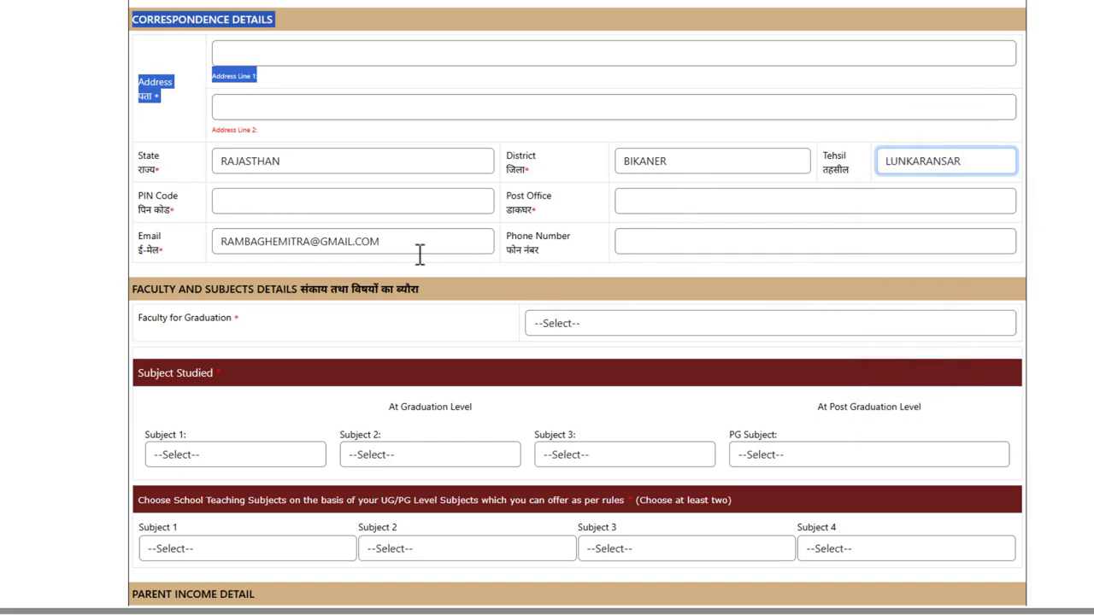
pyautogui.moveTo(522, 236); pyautogui.dragTo(568, 242)
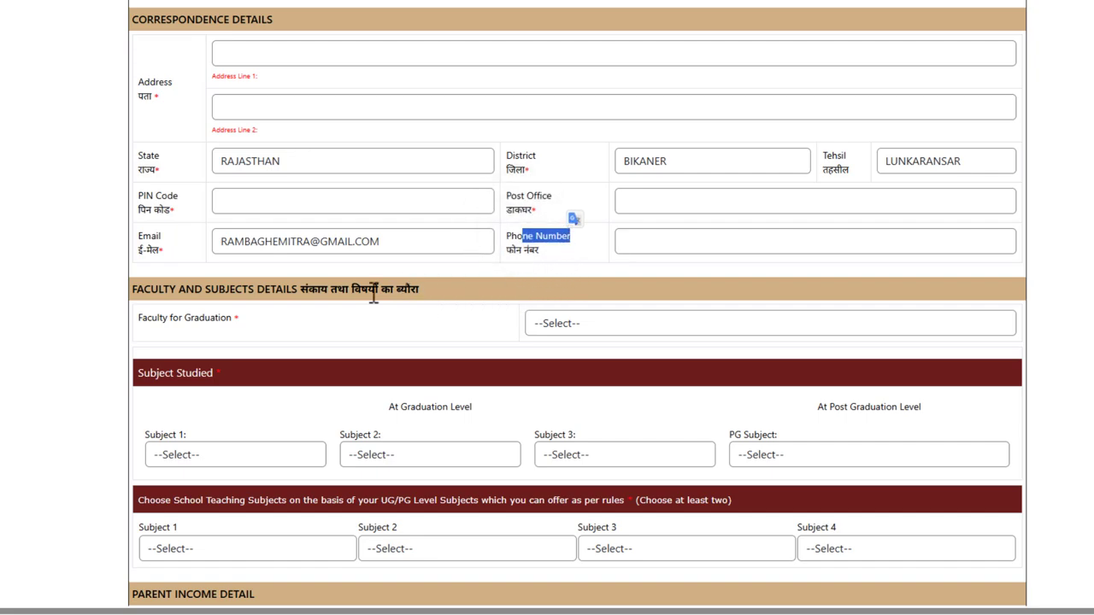
# Set the faculty for graduation to Arts and the graduation class to B.A
pyautogui.moveTo(284, 289); pyautogui.dragTo(411, 284)
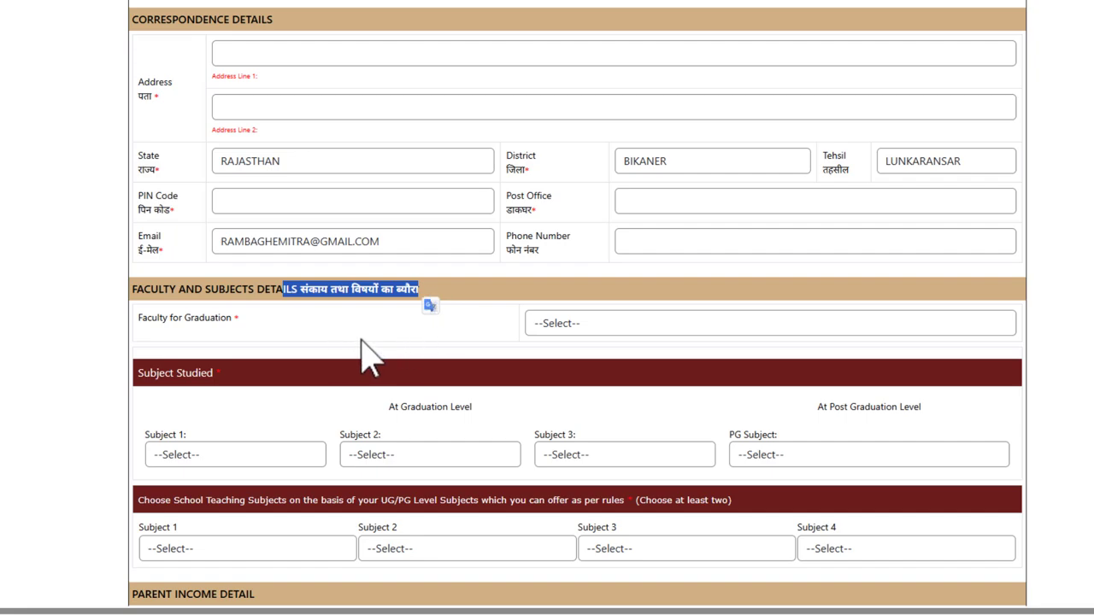
pyautogui.click(551, 329)
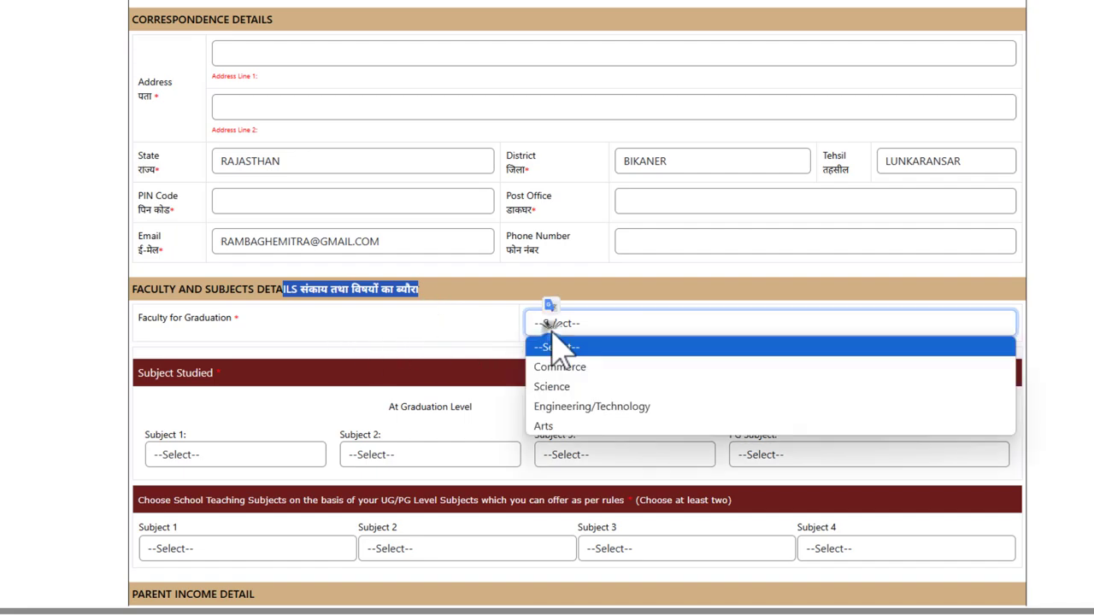
pyautogui.click(556, 426)
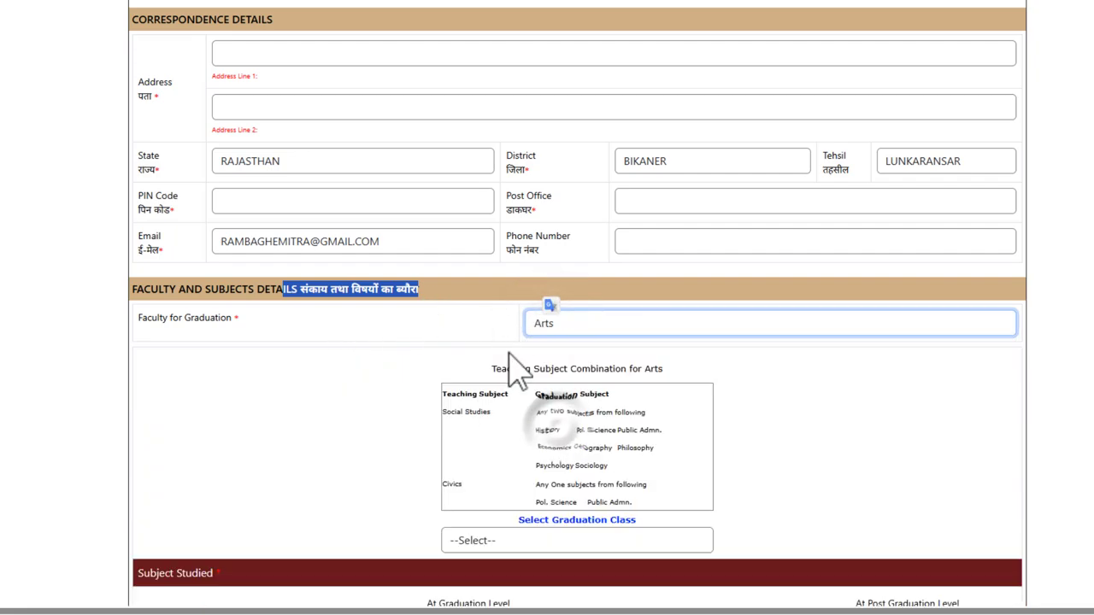
pyautogui.click(477, 334)
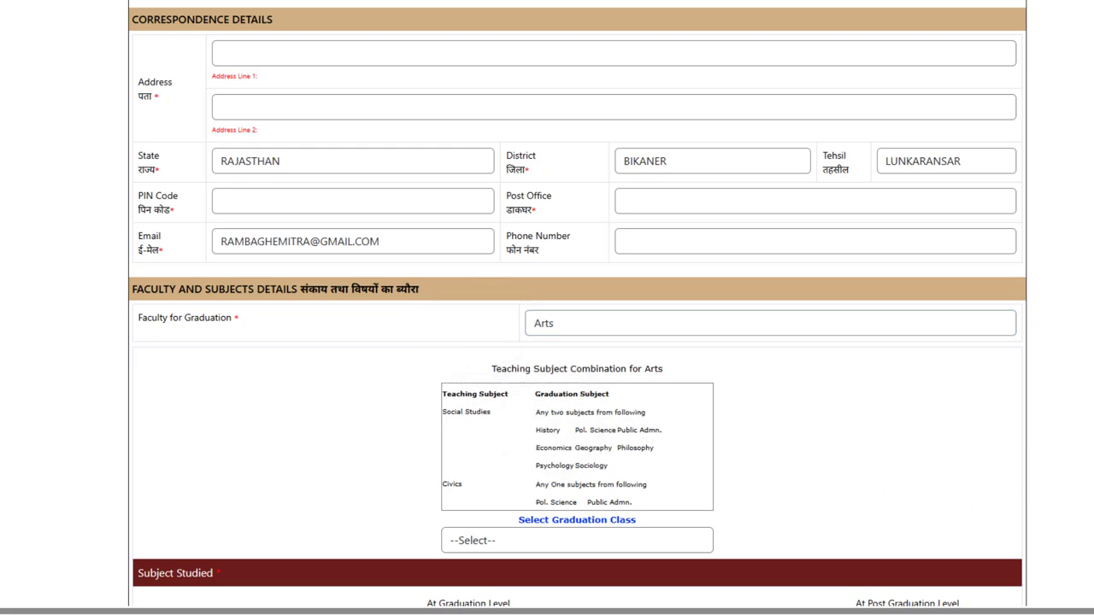
pyautogui.moveTo(488, 516); pyautogui.dragTo(676, 547)
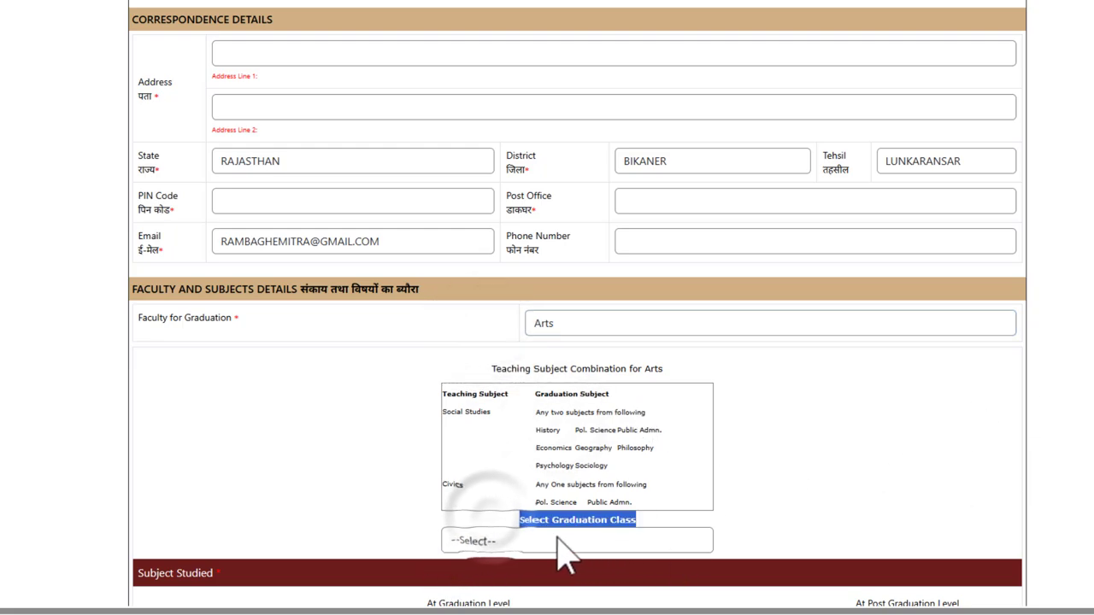
pyautogui.click(504, 540)
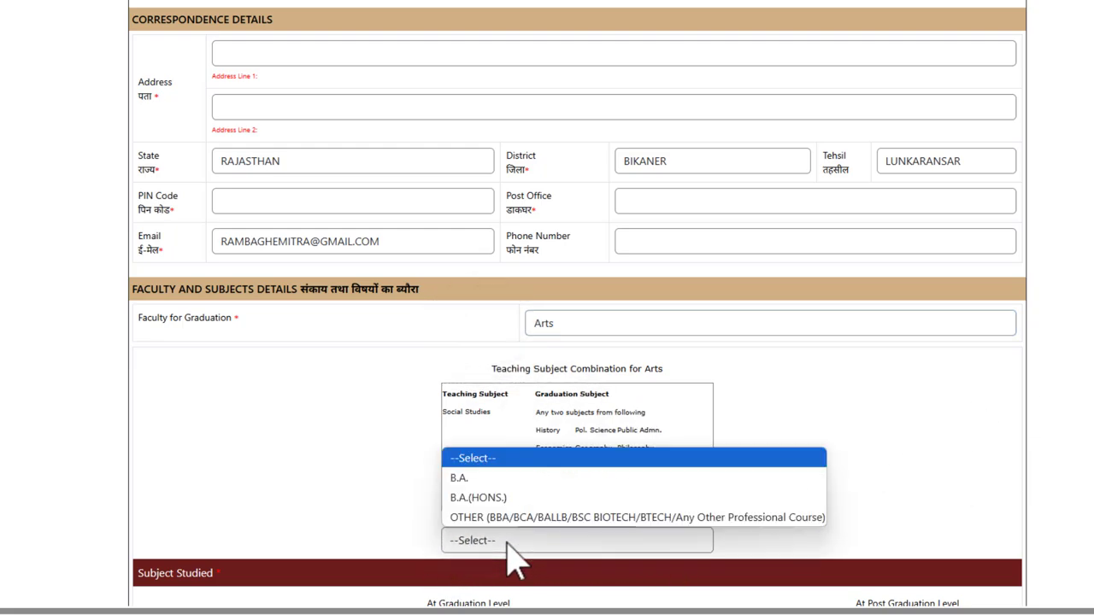
pyautogui.click(483, 476)
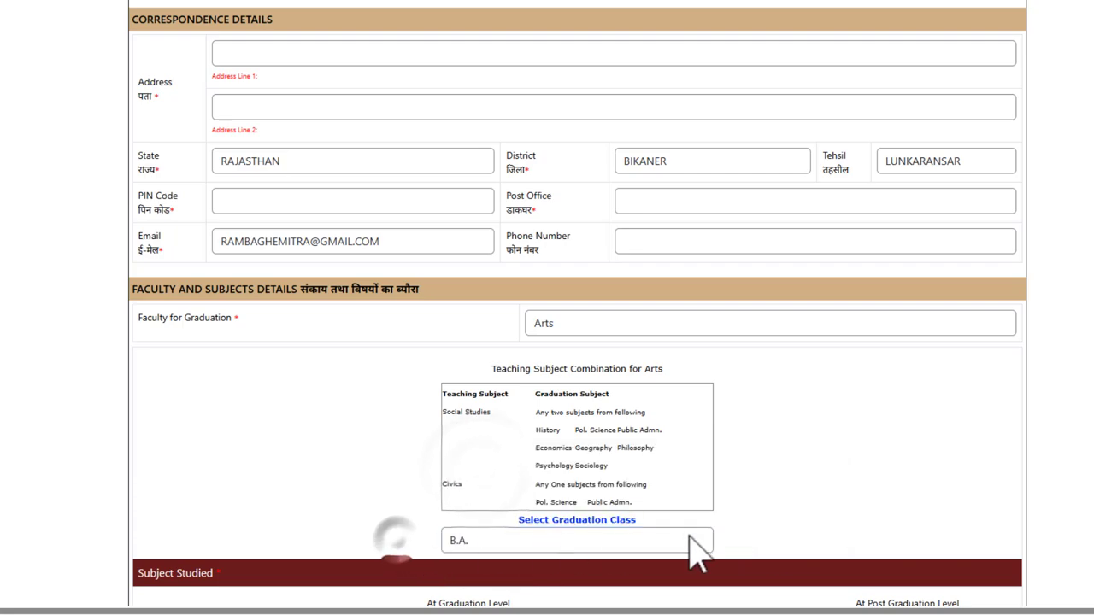
# Examine which graduation subjects qualify for teaching Social Studies in the Arts subject combination table
pyautogui.scroll(-1, 577, 342)
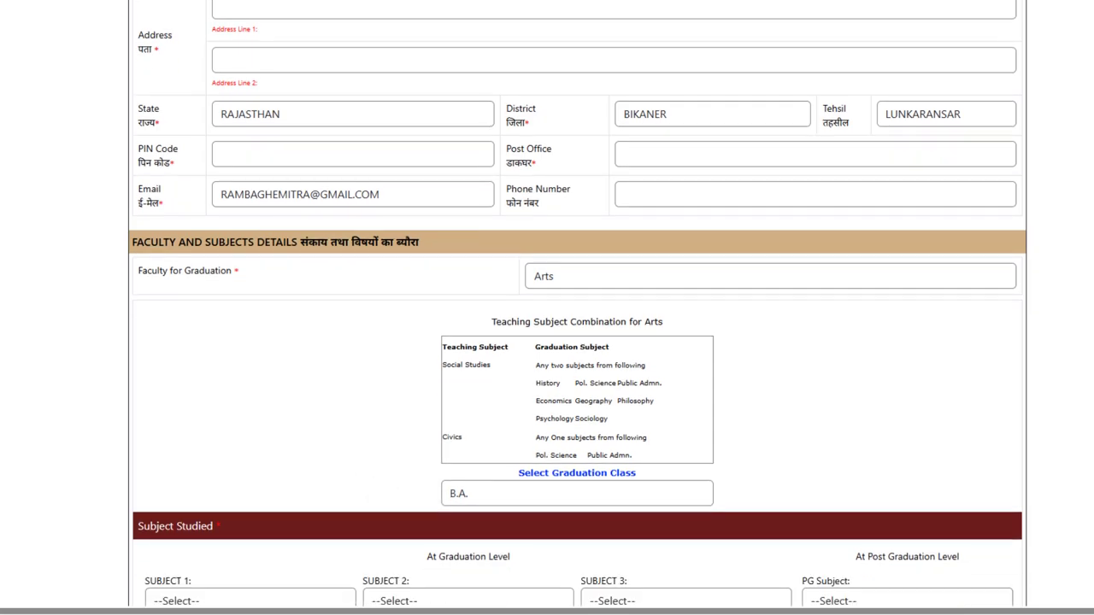
pyautogui.doubleClick(453, 365)
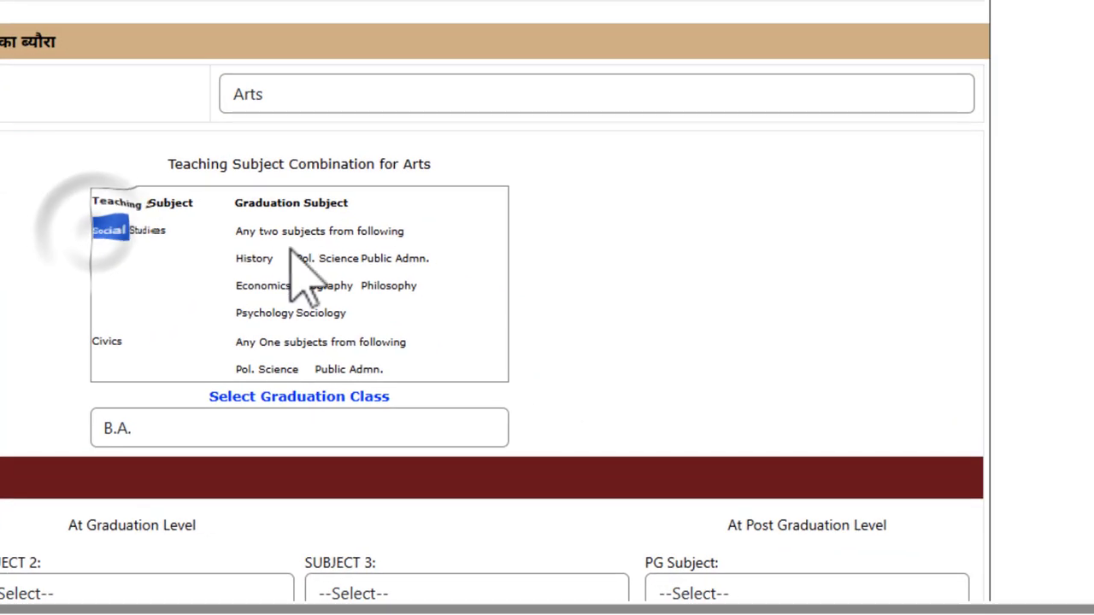
pyautogui.moveTo(234, 229); pyautogui.dragTo(428, 310)
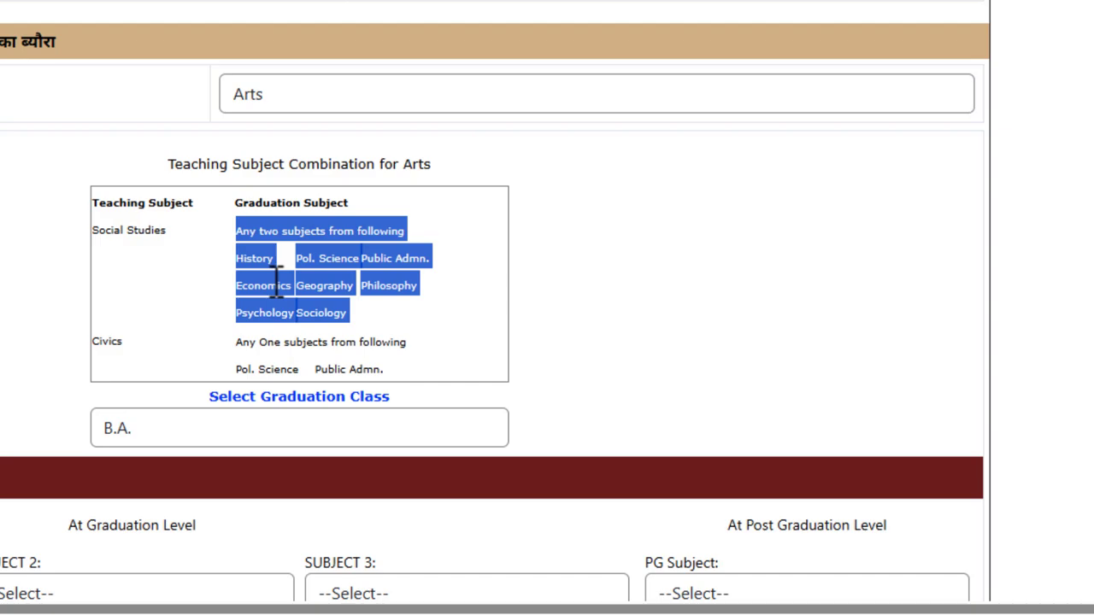
# Check which graduation subjects qualify for Civics, and set the three graduation-level subjects to HINDI, GEOGRAPHY and POL.SCIENCE
pyautogui.moveTo(99, 341); pyautogui.dragTo(154, 342)
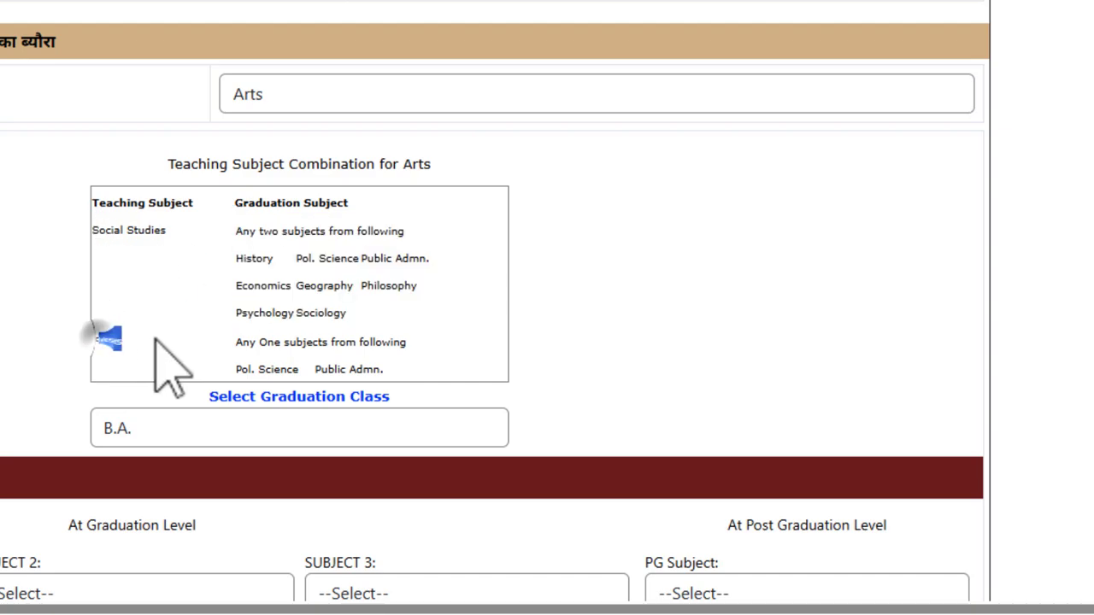
pyautogui.moveTo(232, 353); pyautogui.dragTo(415, 411)
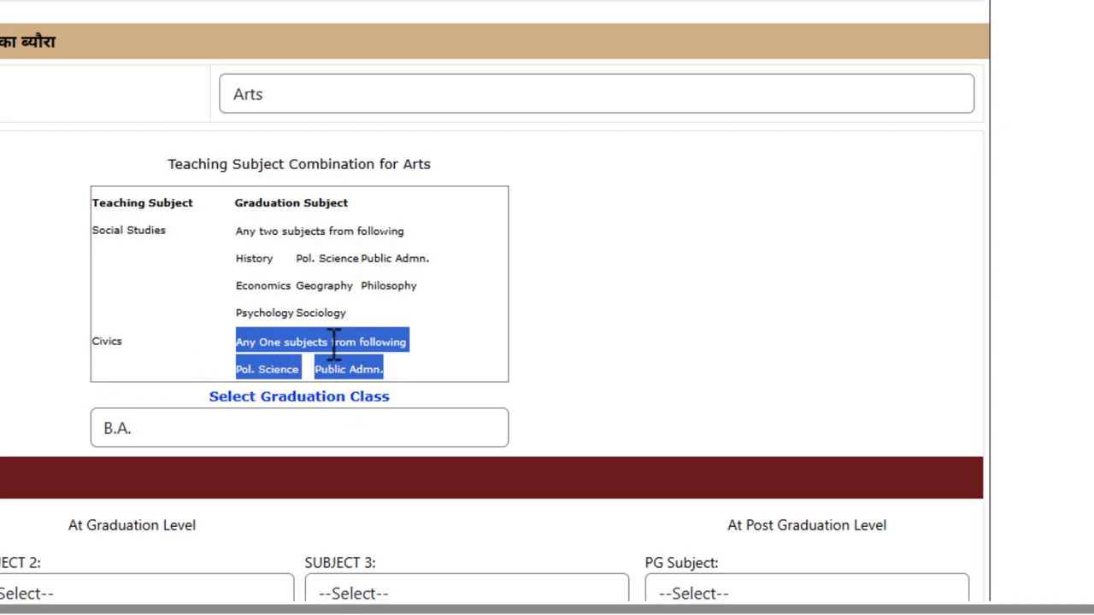
pyautogui.scroll(-6, 495, 301)
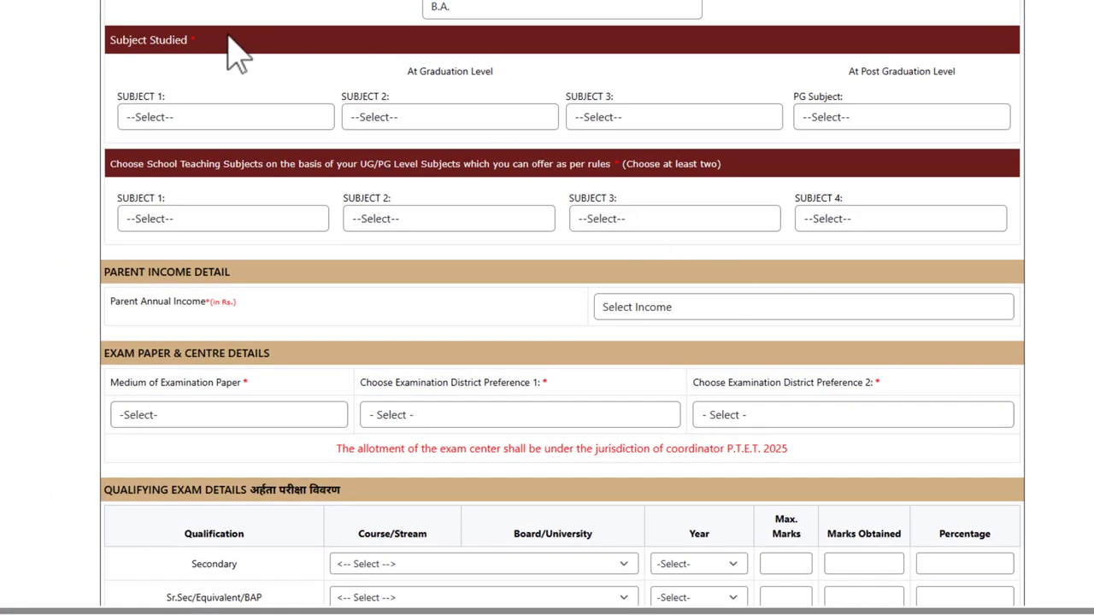
pyautogui.click(244, 113)
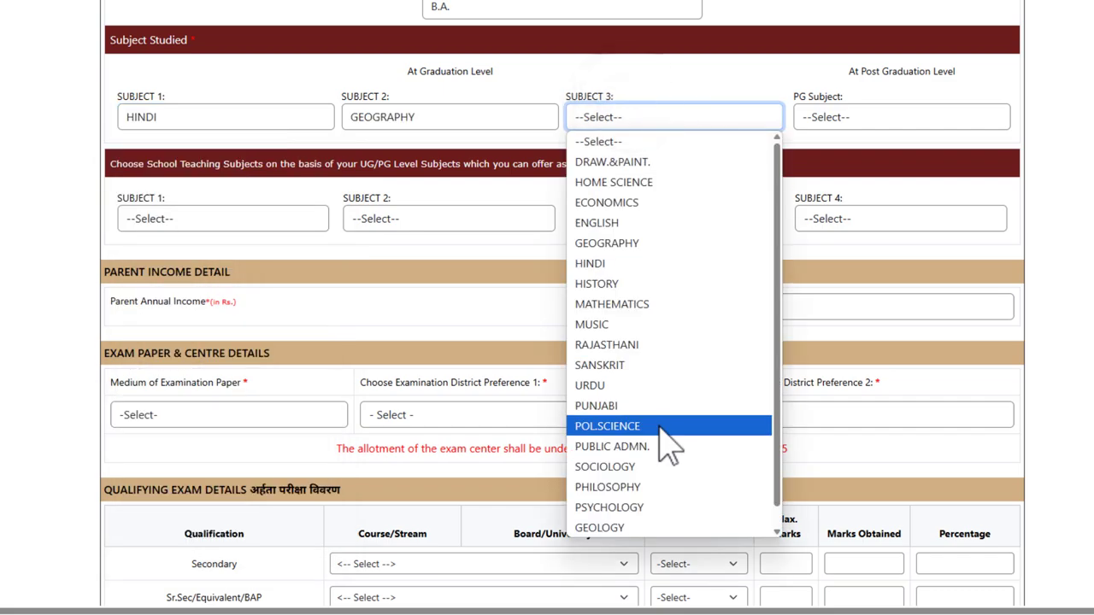
pyautogui.click(661, 426)
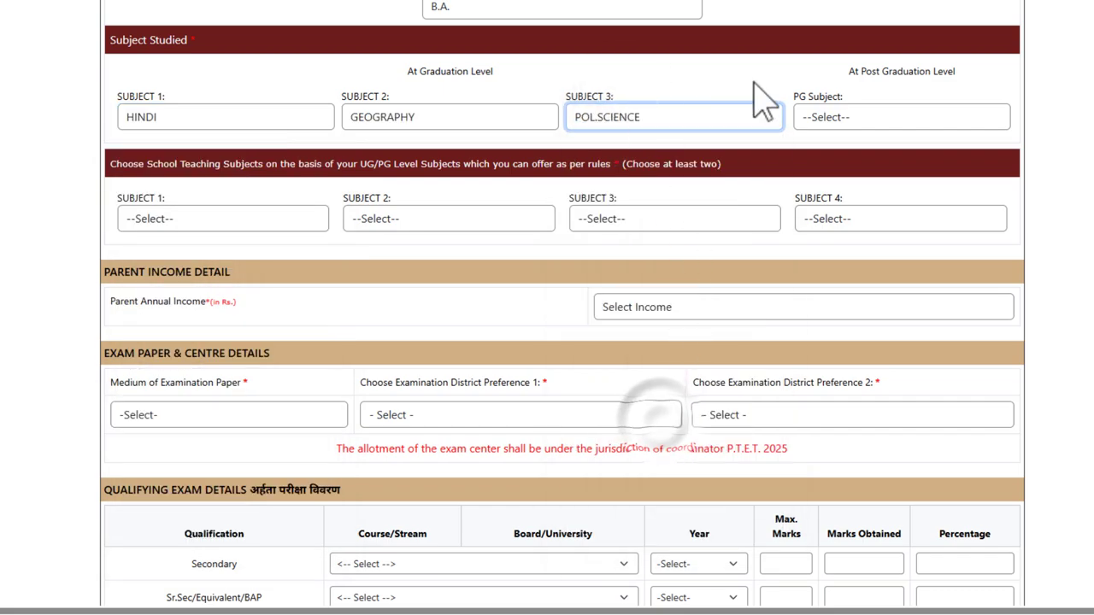
pyautogui.click(848, 119)
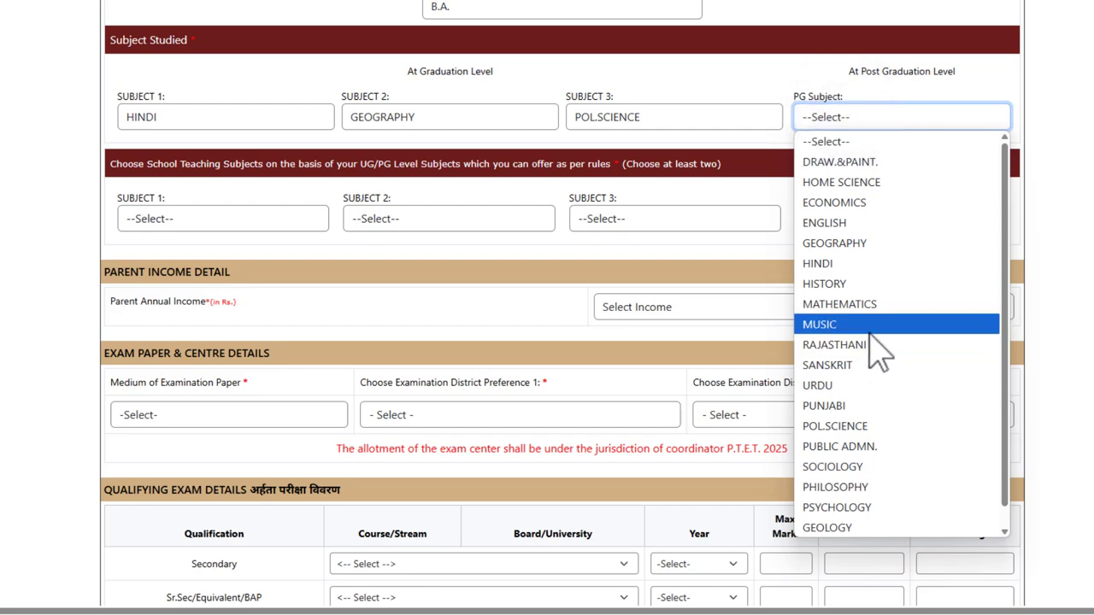
pyautogui.click(771, 196)
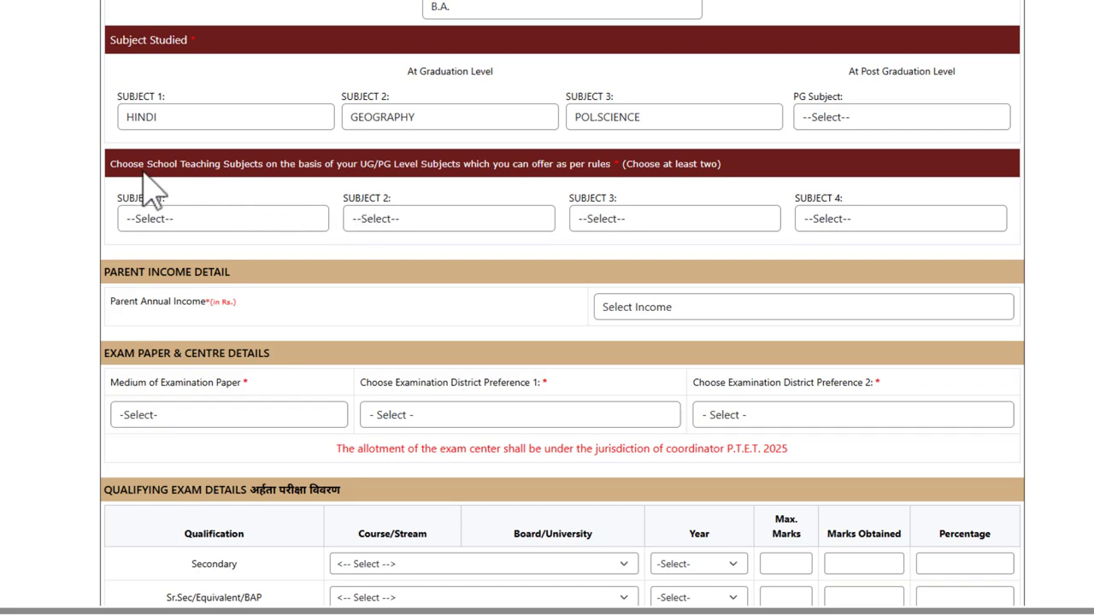
# Set school teaching subjects 1 and 2 to 13-SOCIAL STUDIES and 2-CIVICS, and check them against the Arts subject combination table
pyautogui.click(256, 218)
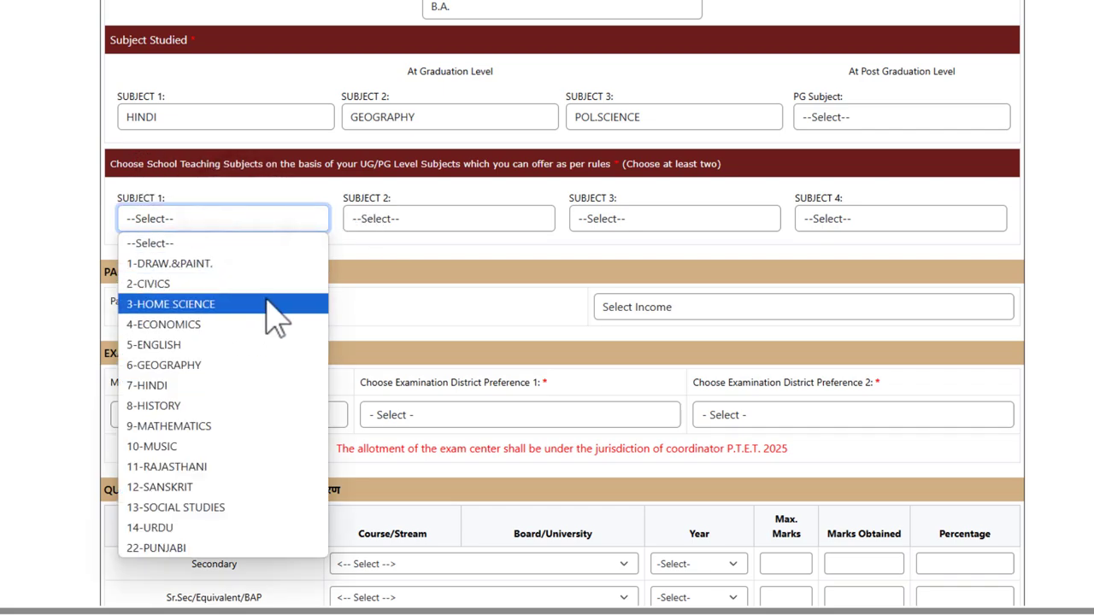
pyautogui.click(261, 509)
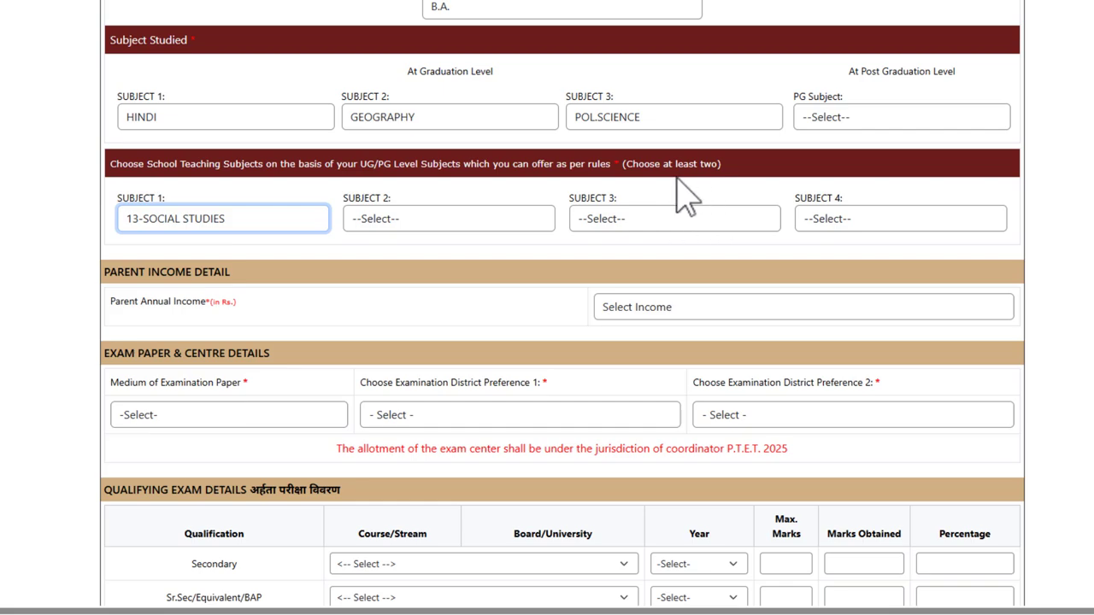
pyautogui.click(437, 224)
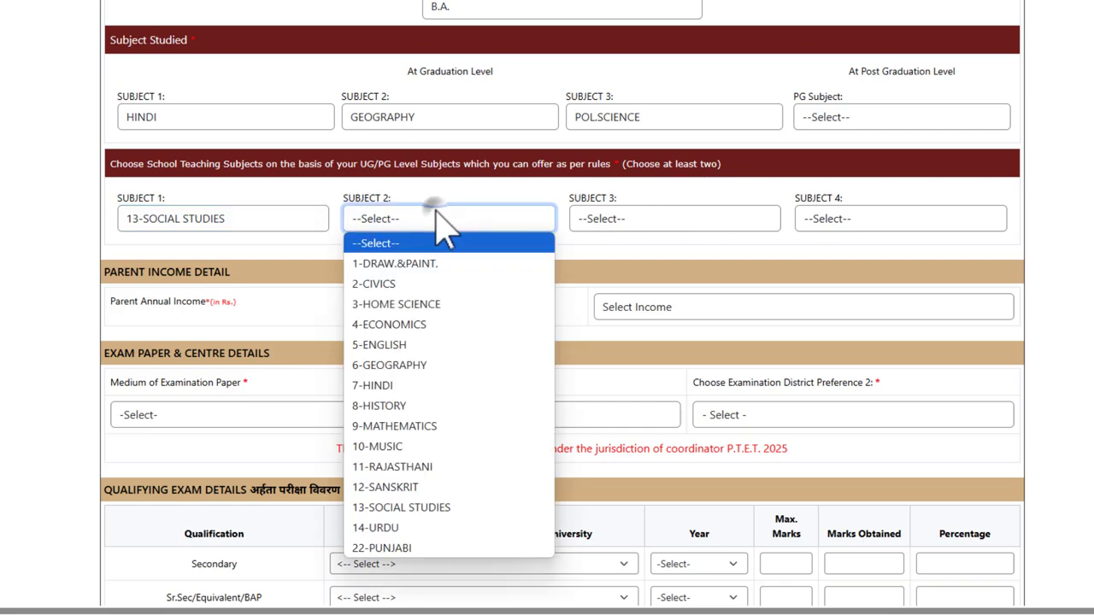
pyautogui.click(413, 283)
pyautogui.click(427, 225)
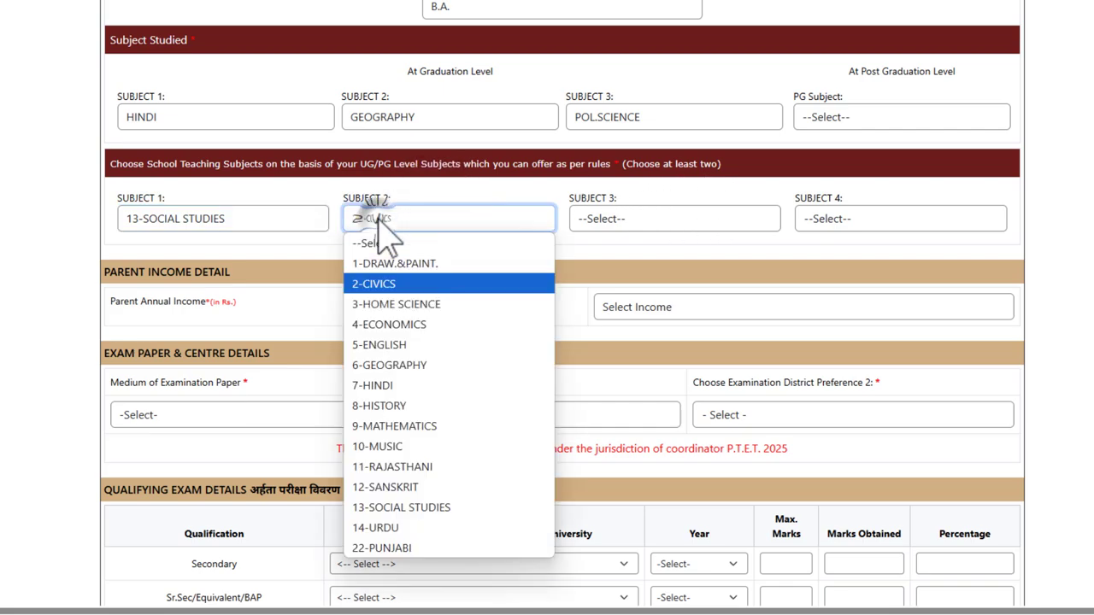
pyautogui.click(379, 221)
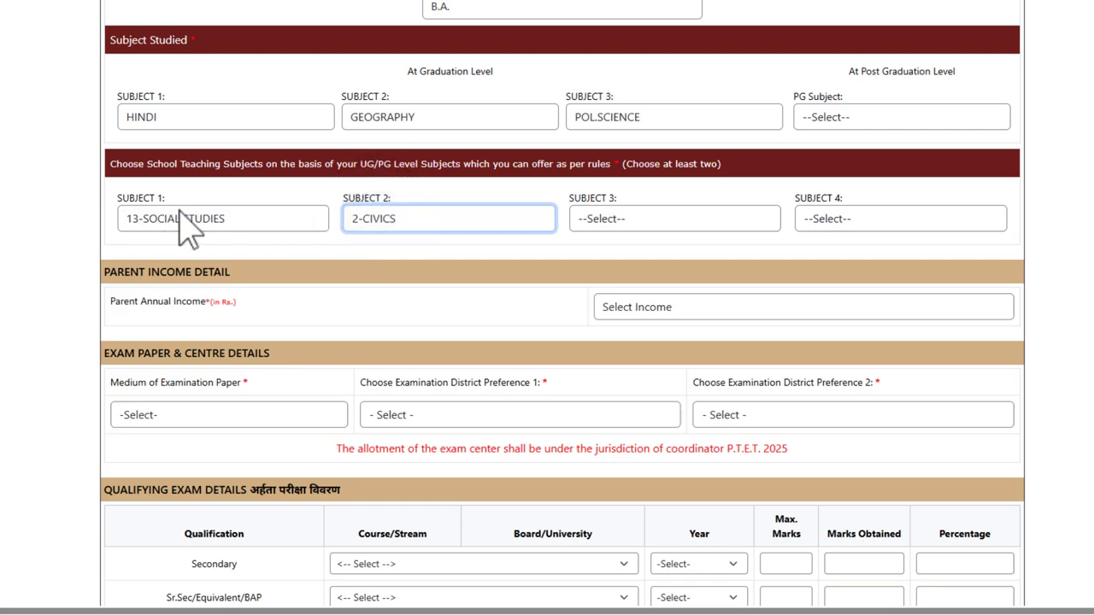
pyautogui.scroll(2, 568, 272)
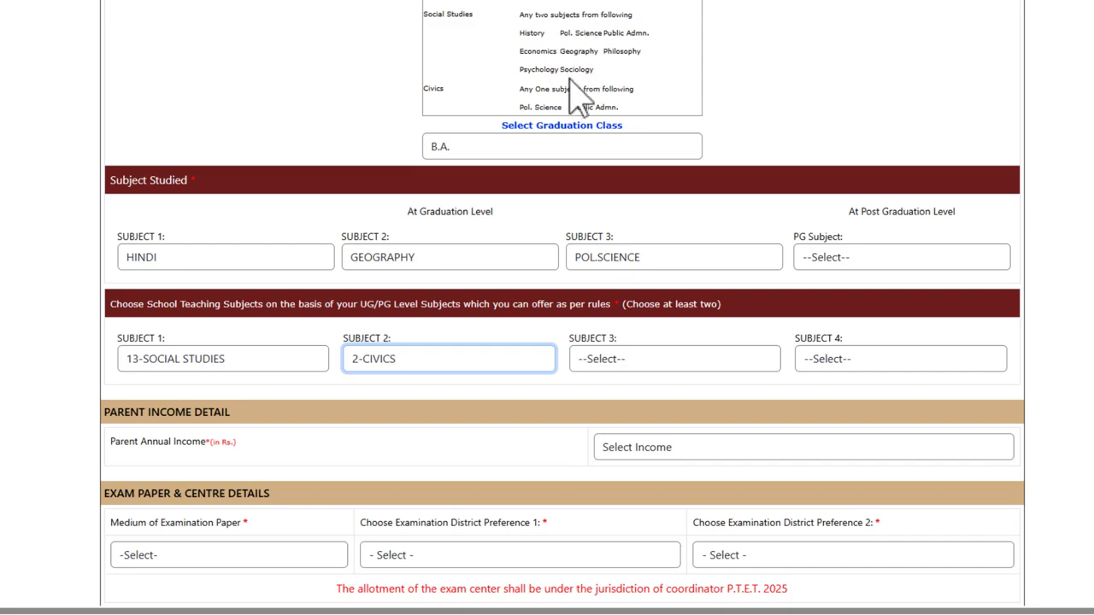
pyautogui.moveTo(564, 51); pyautogui.dragTo(586, 51)
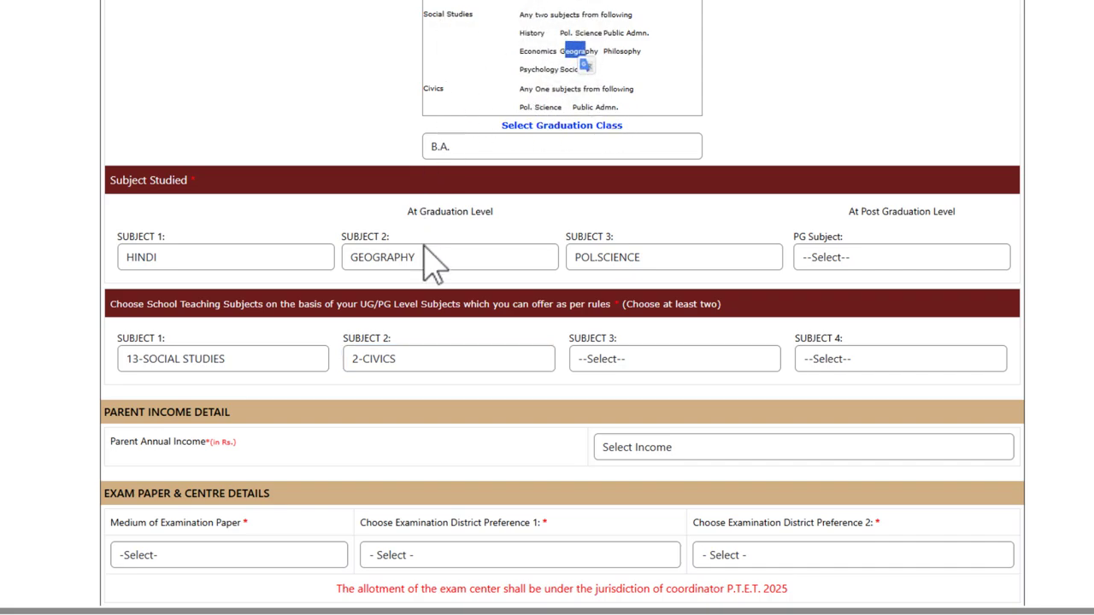
pyautogui.scroll(-2, 488, 378)
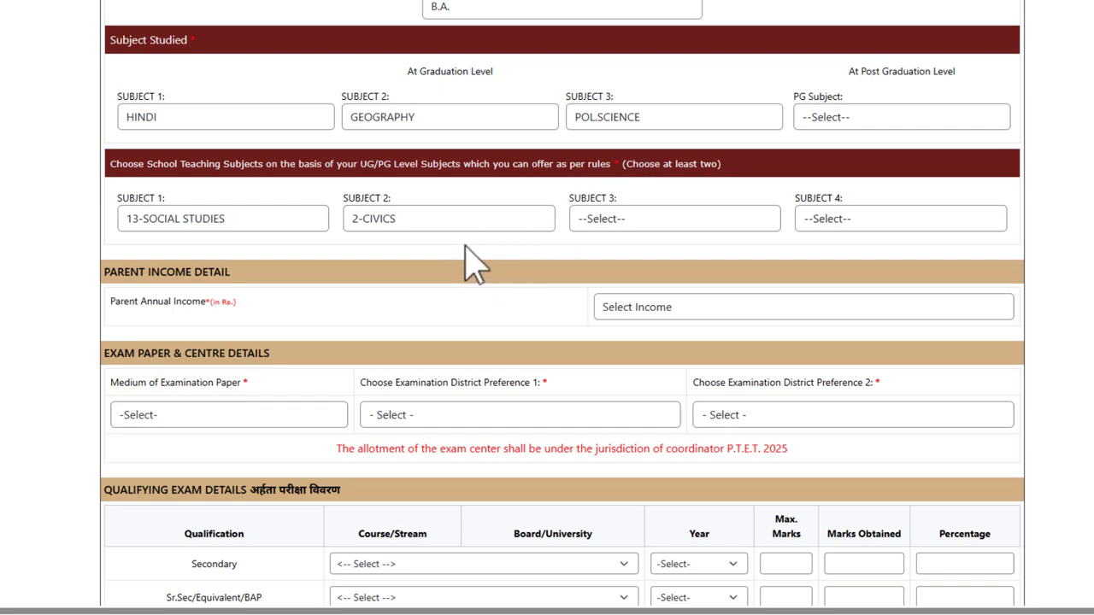
# Set the parent annual income to the 0- 200000 range in the parent income details
pyautogui.scroll(-2, 457, 235)
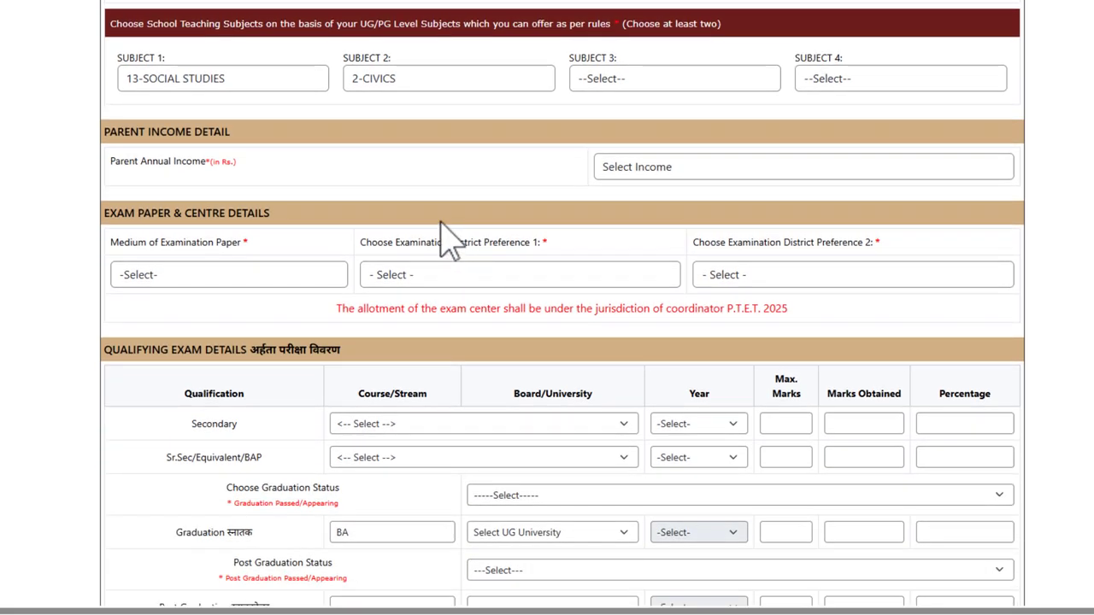
pyautogui.moveTo(130, 160); pyautogui.dragTo(202, 162)
pyautogui.click(640, 169)
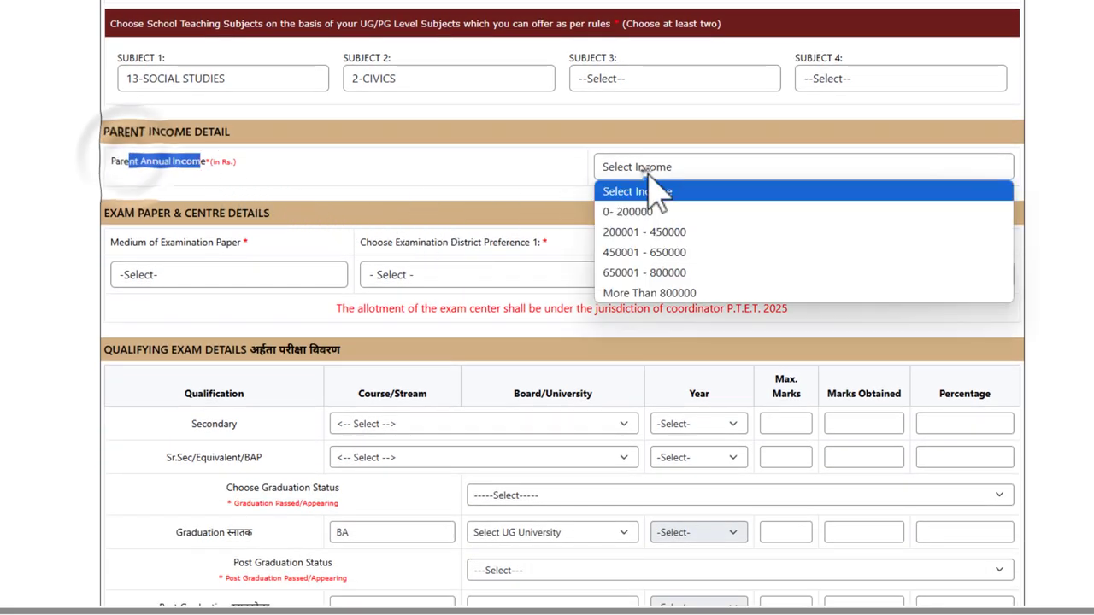
pyautogui.click(632, 207)
pyautogui.click(628, 217)
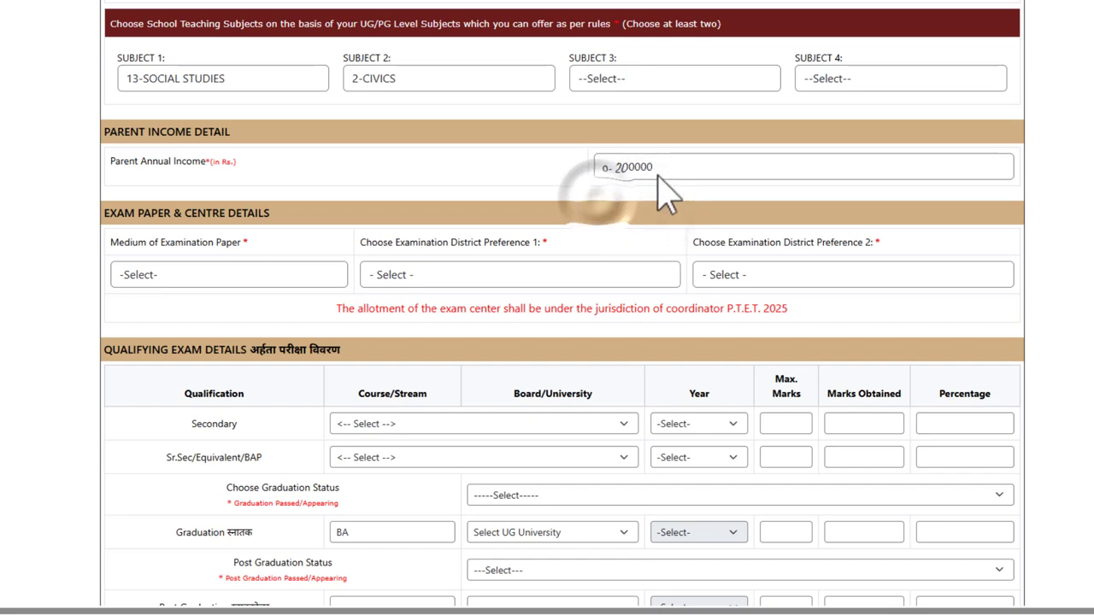
# Set the medium of the examination paper to Hindi and confirm the language choice
pyautogui.moveTo(115, 248); pyautogui.dragTo(176, 253)
pyautogui.click(180, 264)
pyautogui.click(186, 275)
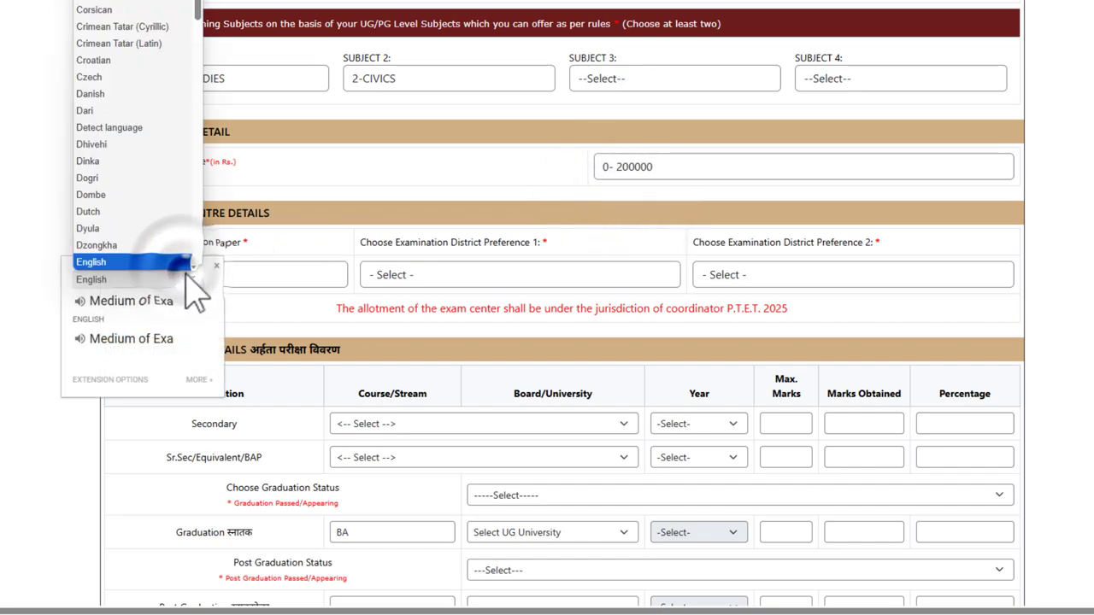
pyautogui.click(240, 276)
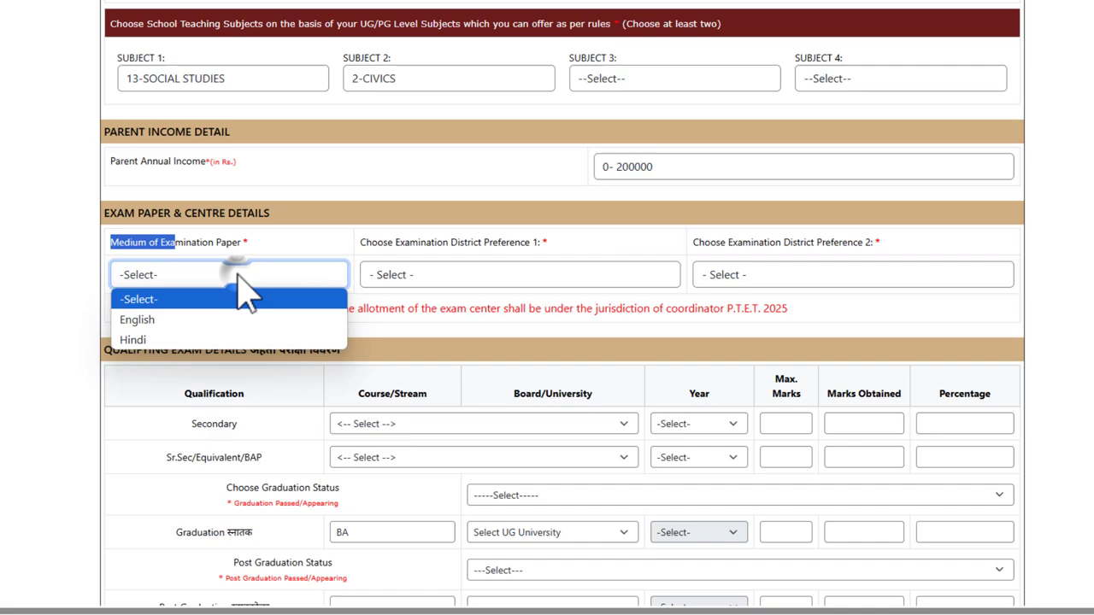
pyautogui.click(171, 342)
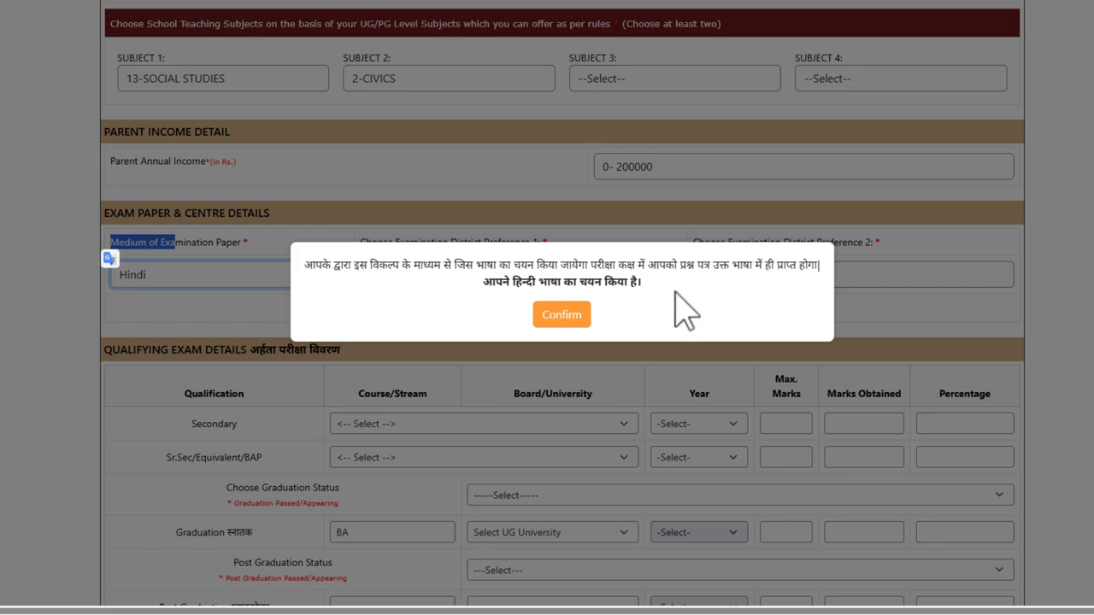
pyautogui.click(552, 315)
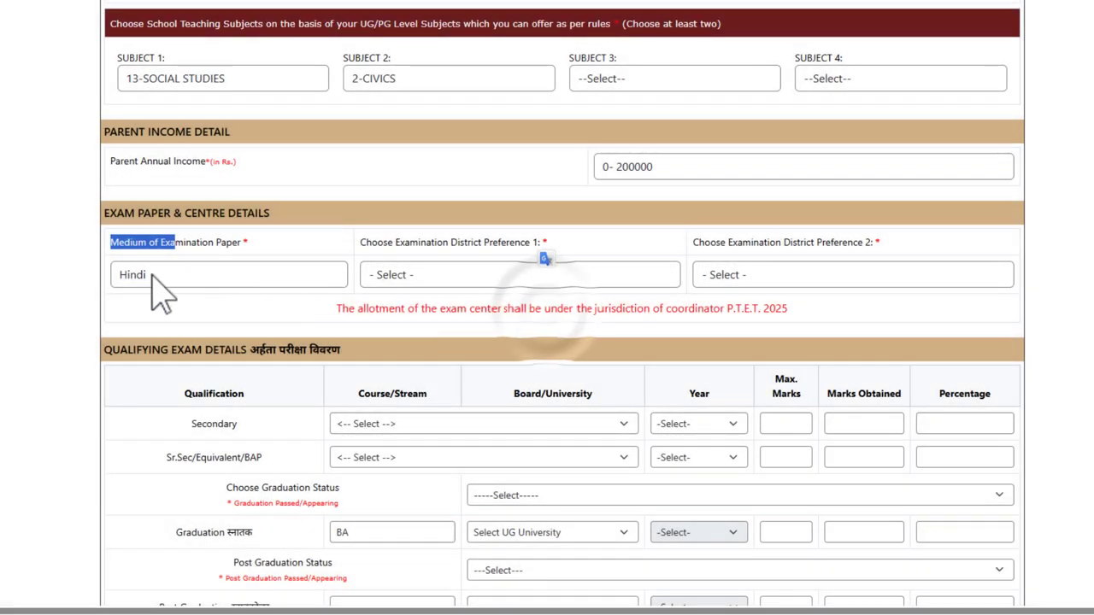
# Set examination district preference 1 to 107-BIKANER and preference 2 to 124-SRI GANGANAGAR
pyautogui.click(468, 275)
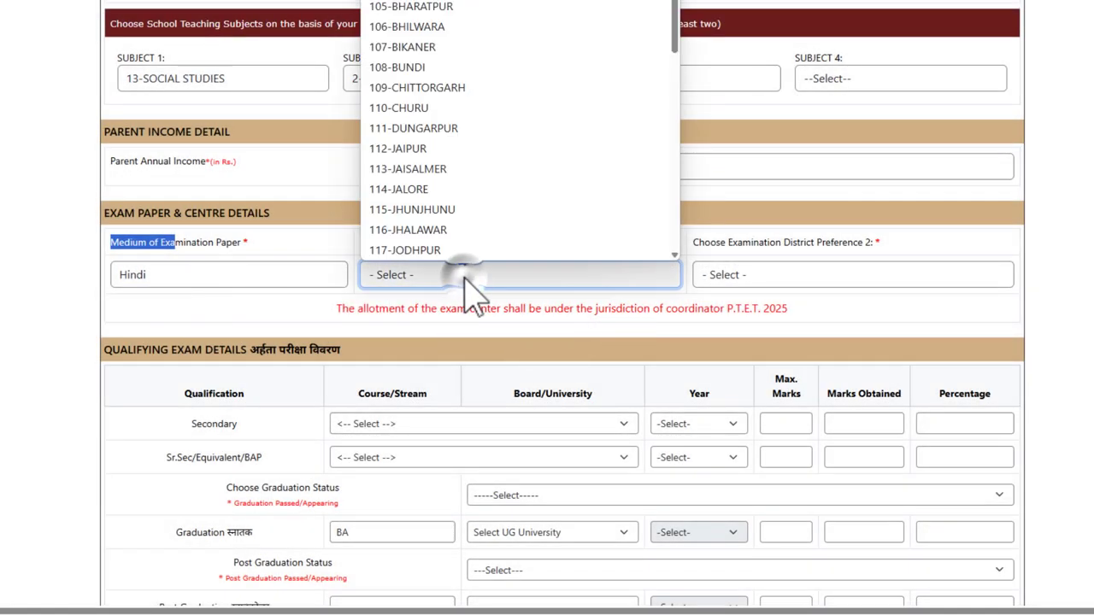
pyautogui.click(492, 47)
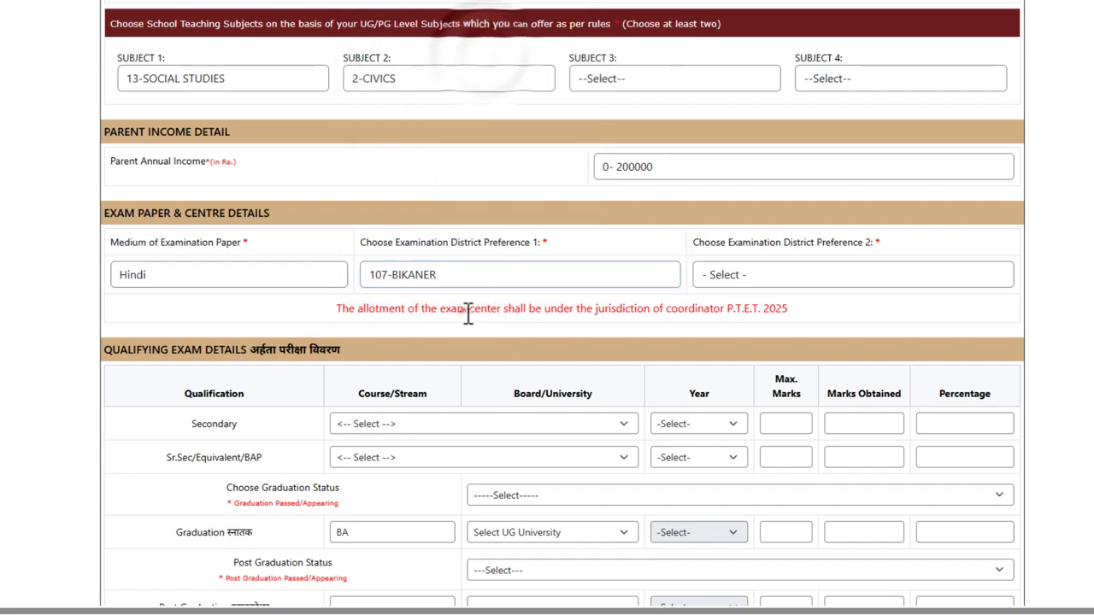
pyautogui.click(744, 275)
pyautogui.scroll(-7, 803, 171)
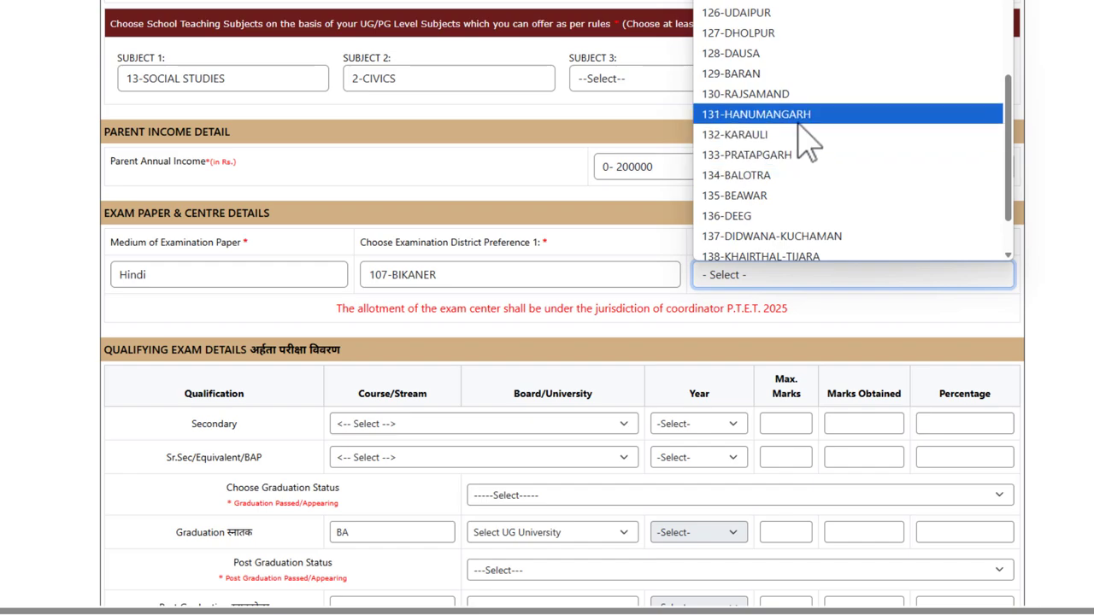
pyautogui.click(808, 7)
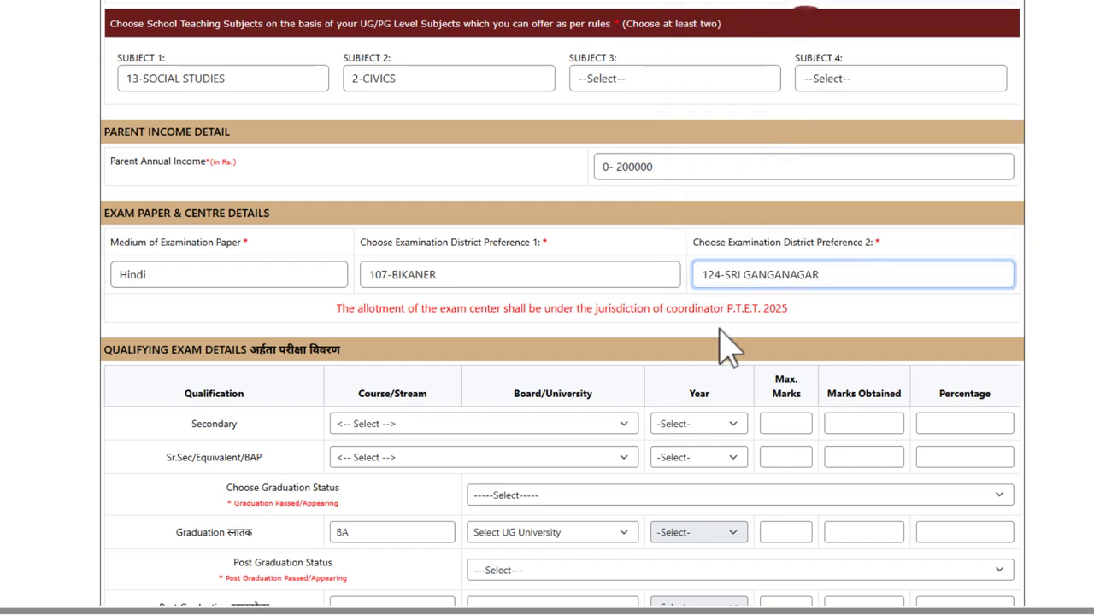
pyautogui.click(689, 308)
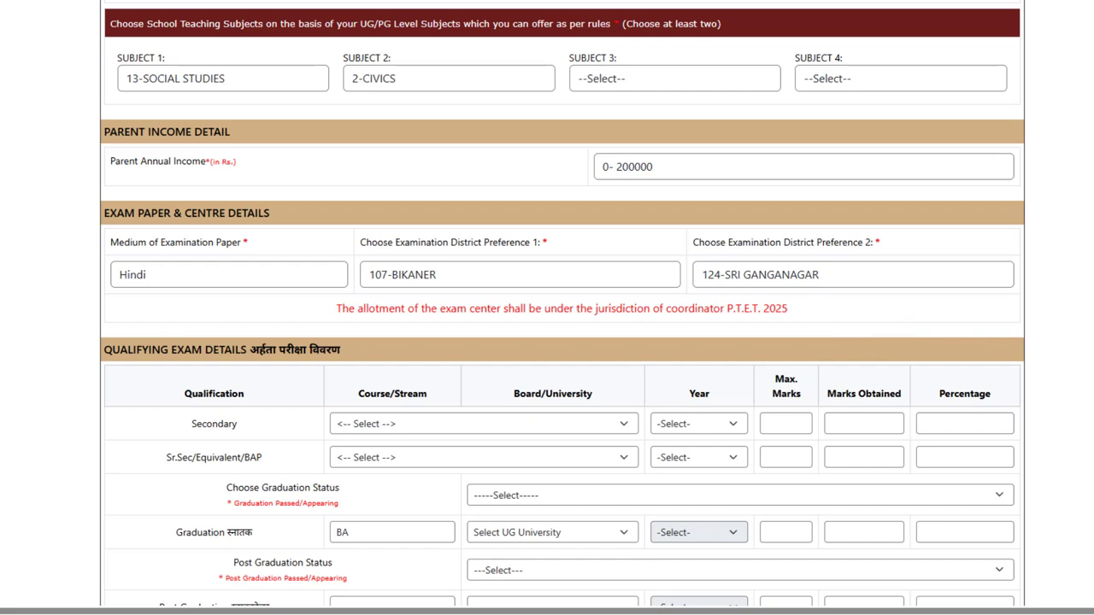
# Fill the Secondary row with BOARD OF SECONDARY EDUCATION, RAJASTHAN, AJMER, year 2013 and maximum marks 600
pyautogui.scroll(-2, 563, 304)
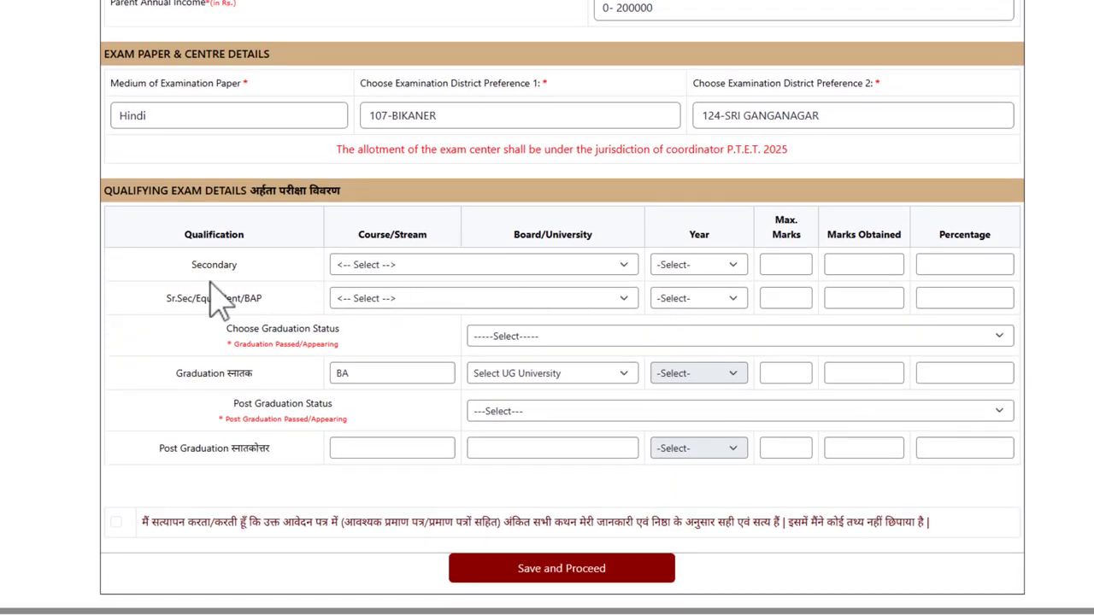
pyautogui.click(193, 268)
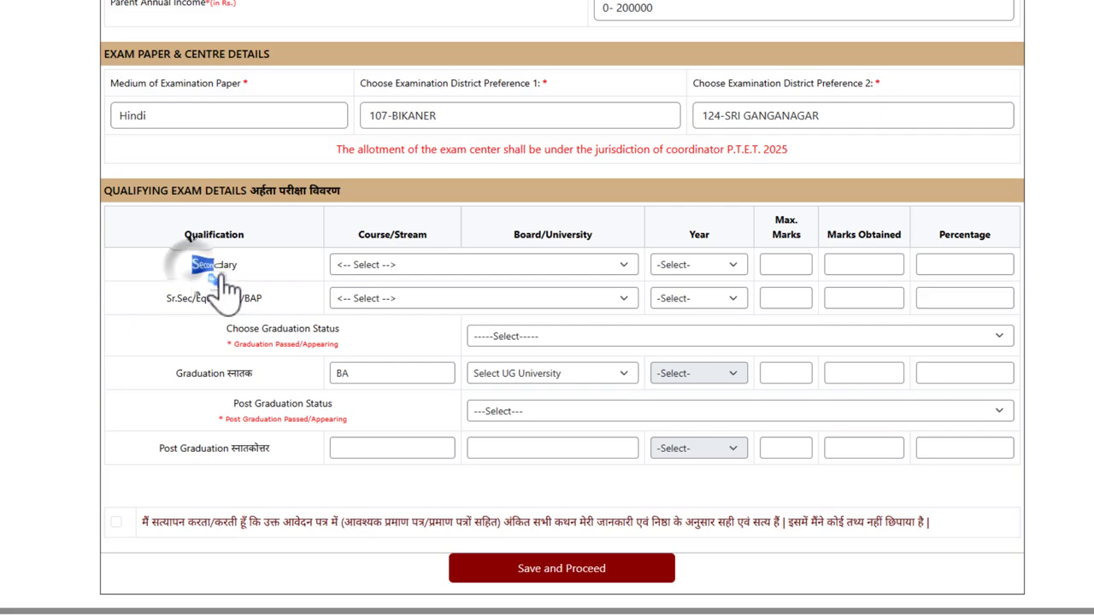
pyautogui.click(373, 272)
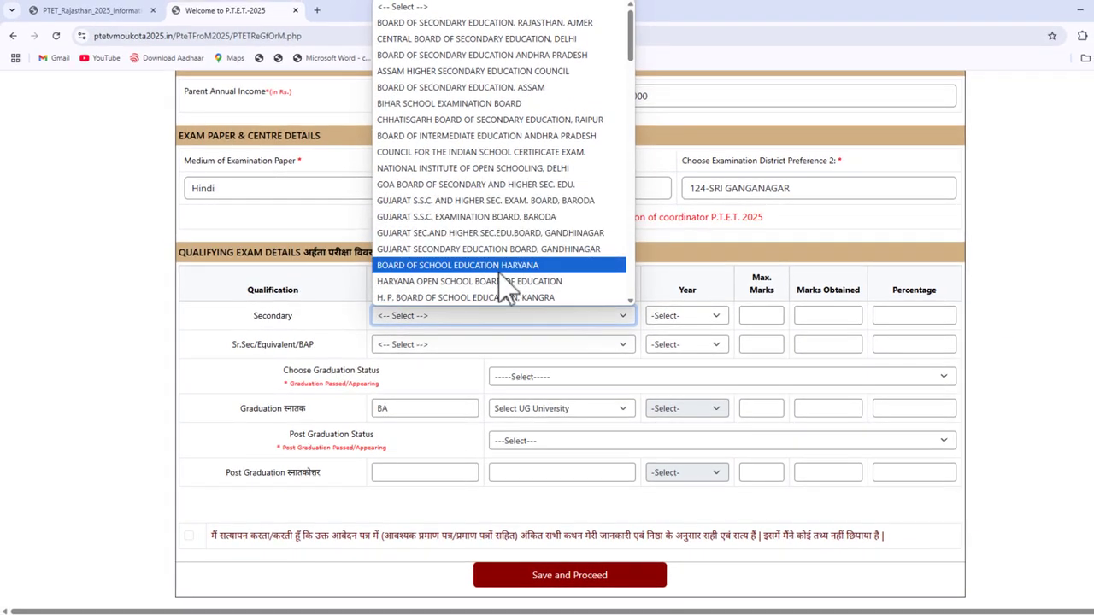
pyautogui.click(519, 24)
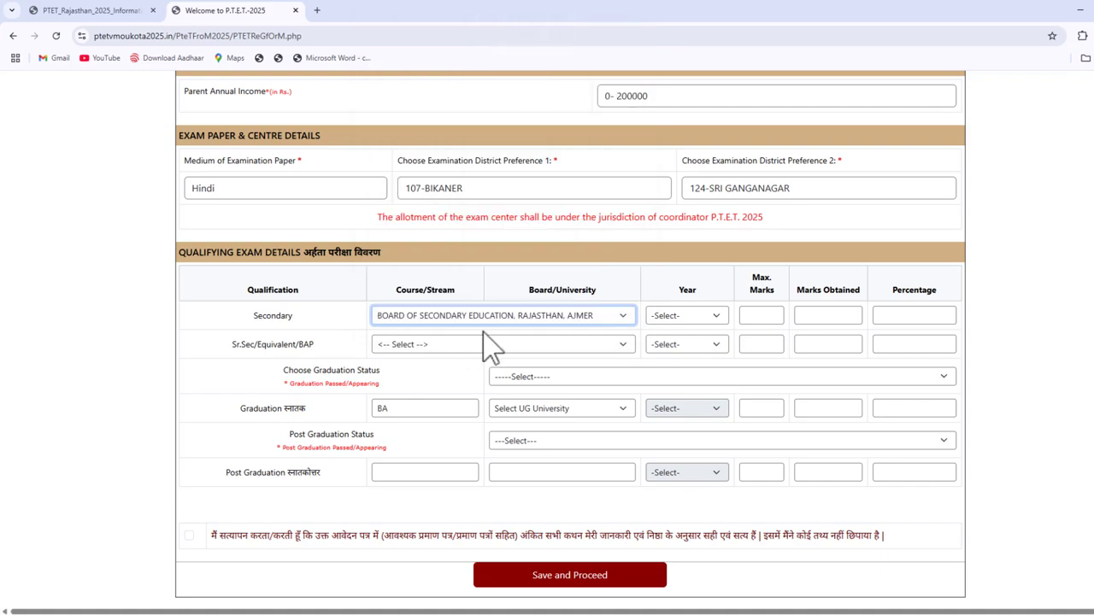
pyautogui.click(710, 315)
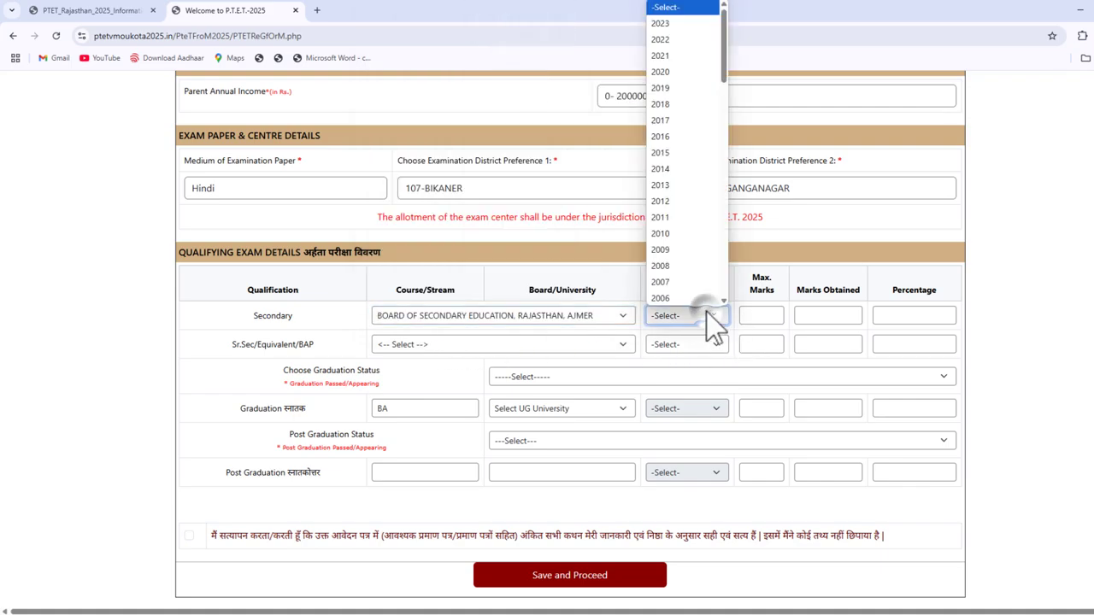
pyautogui.click(694, 187)
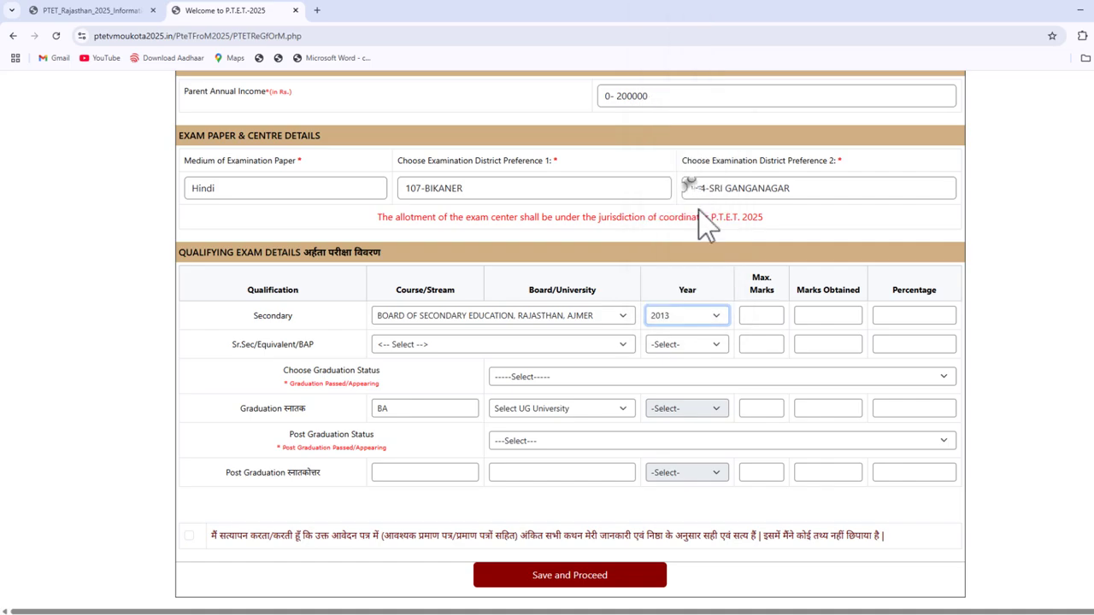
pyautogui.moveTo(752, 290); pyautogui.dragTo(776, 290)
pyautogui.click(752, 317)
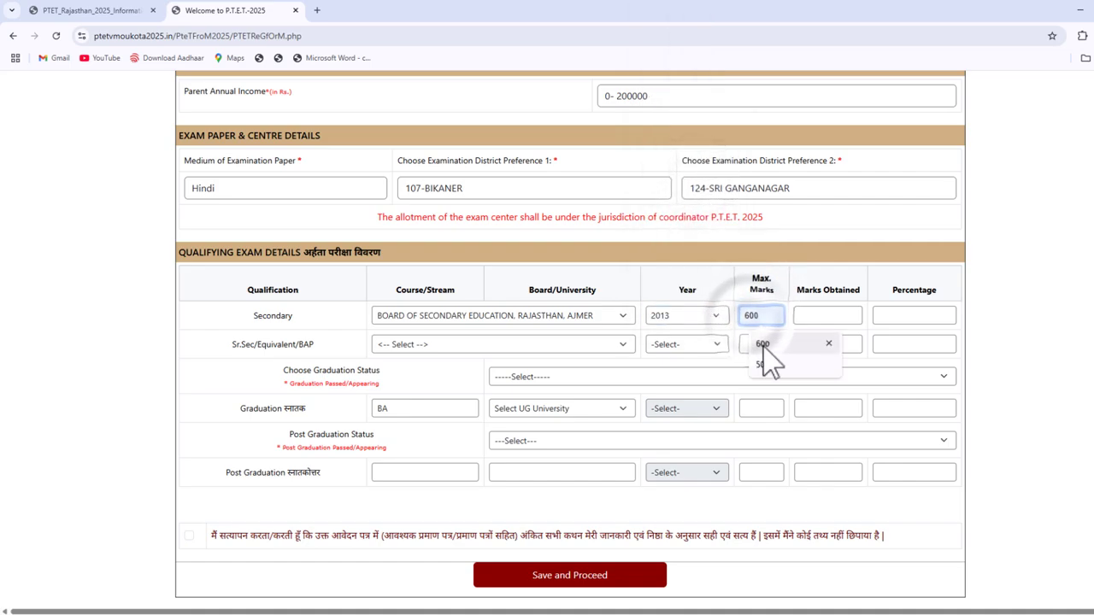
pyautogui.click(762, 344)
# Enter 300 as the marks obtained in the Secondary row, dismissing the required-marks alert
pyautogui.click(813, 315)
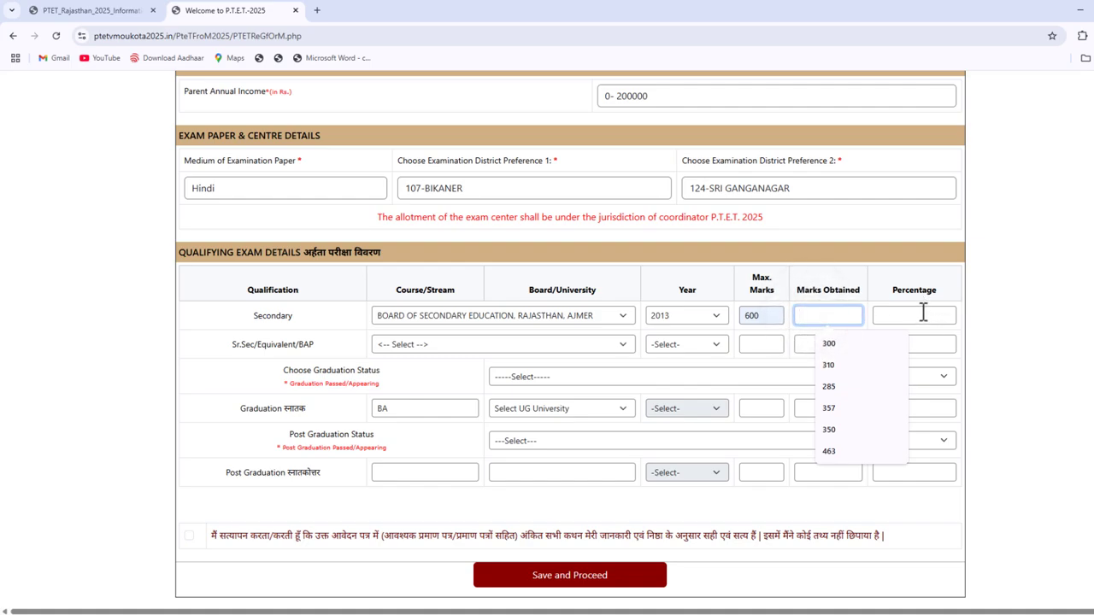
pyautogui.click(469, 345)
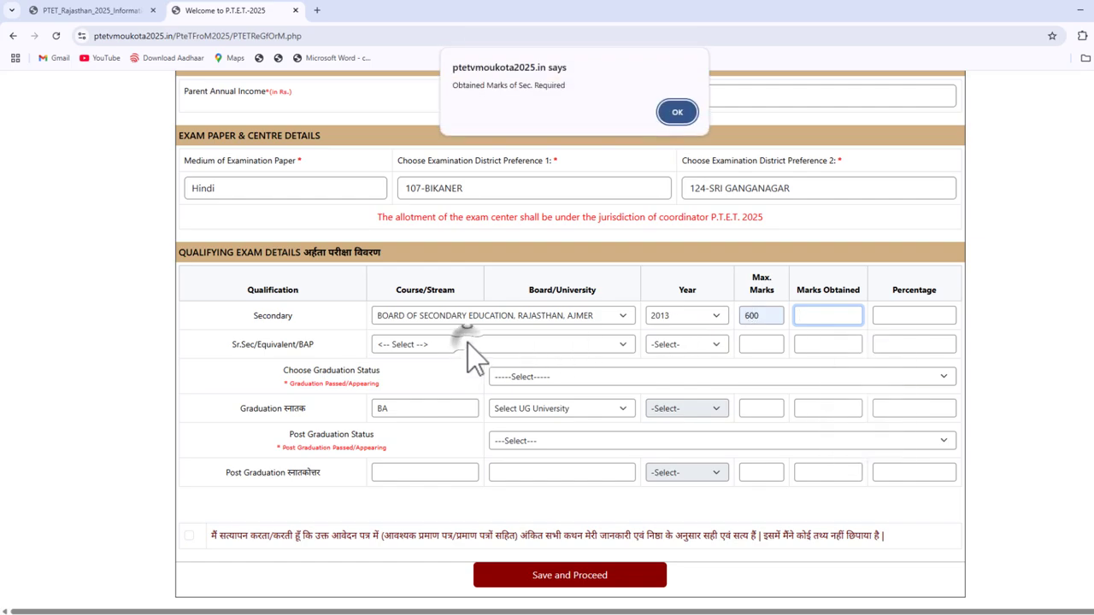
pyautogui.click(676, 107)
pyautogui.click(803, 316)
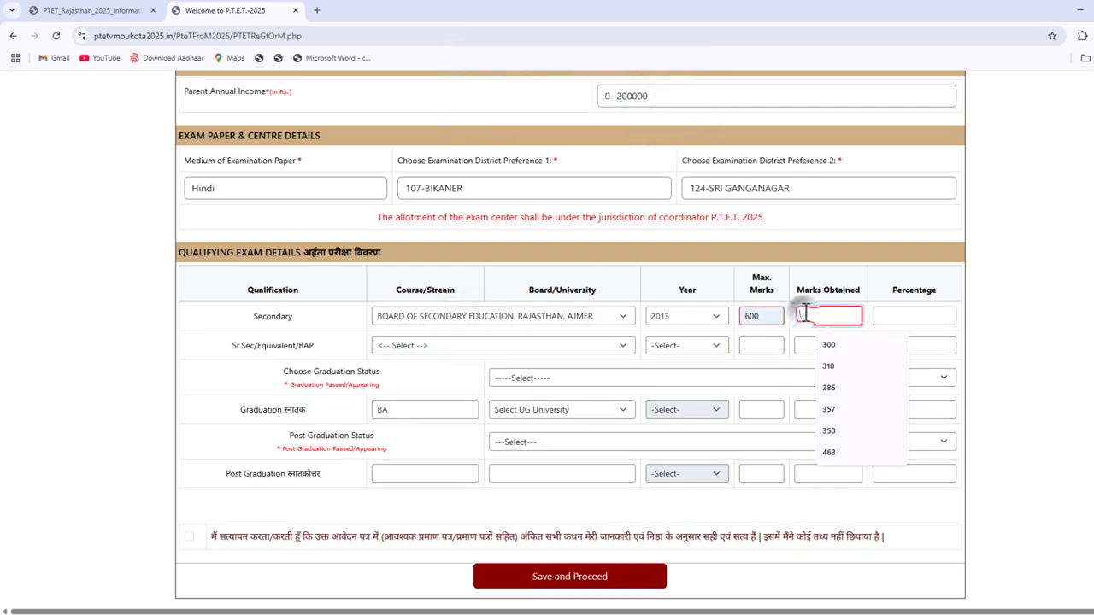
pyautogui.click(842, 344)
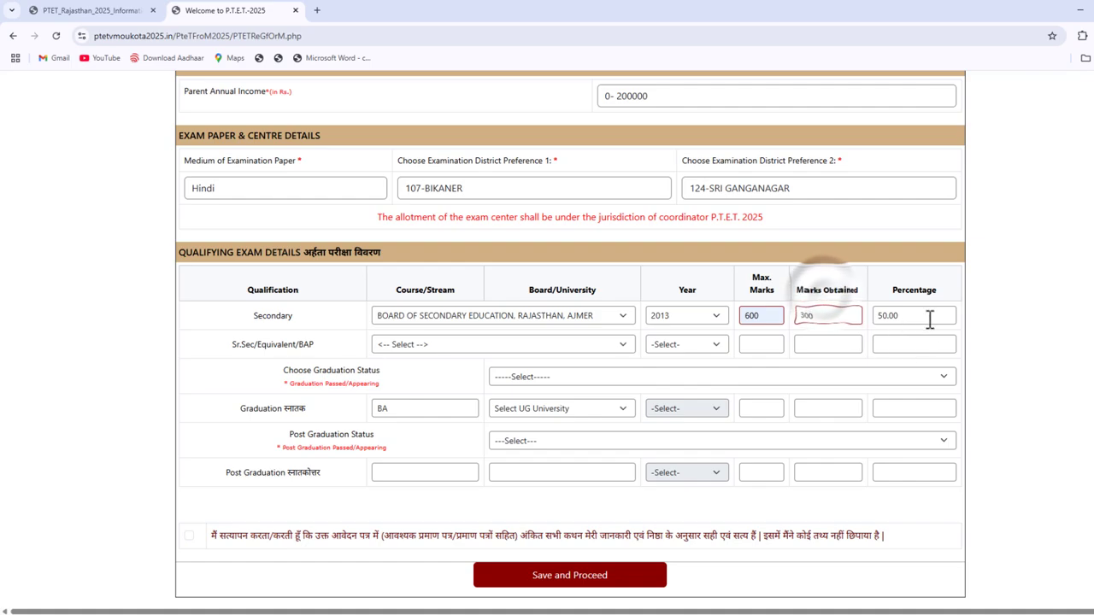
# Clear the marks obtained in the Secondary row and dismiss the resulting alert
pyautogui.doubleClick(835, 315)
pyautogui.press('BackSpace')
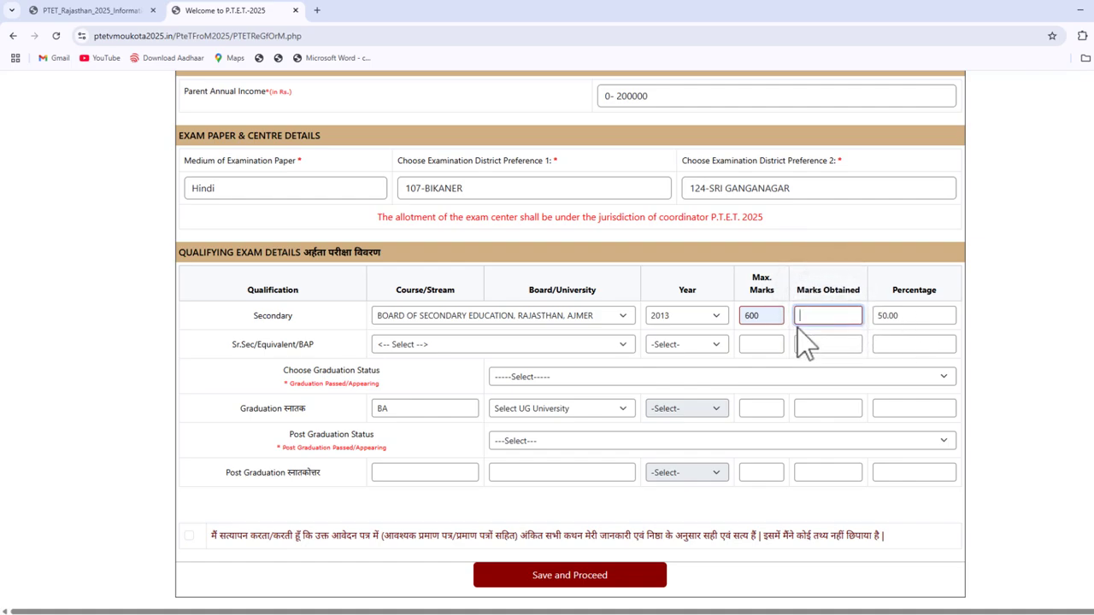
pyautogui.click(376, 345)
pyautogui.click(667, 113)
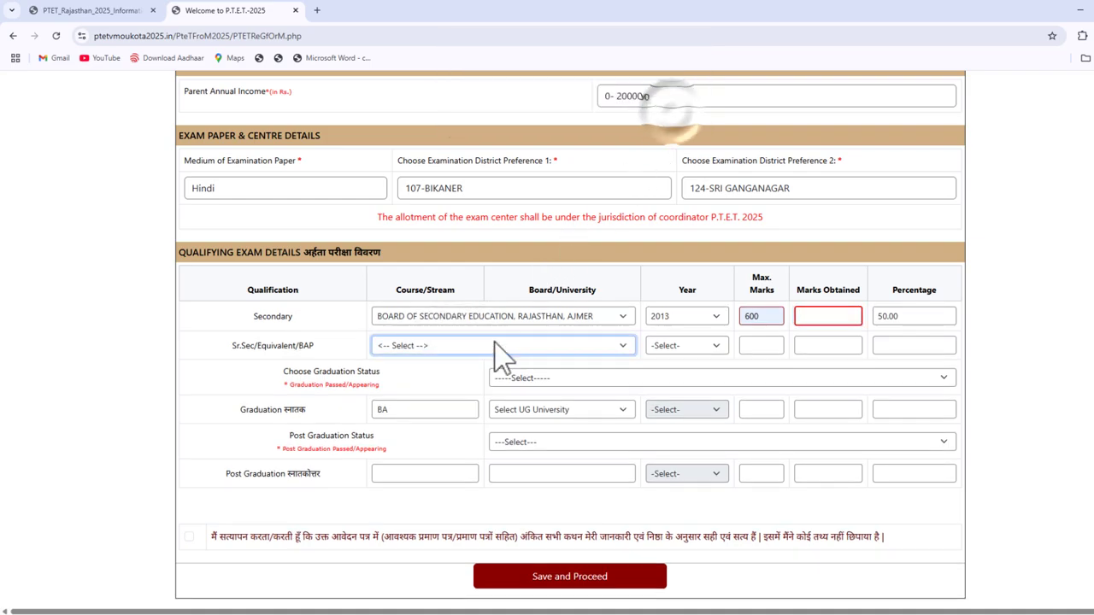
# Fill the Sr.Sec/Equivalent row with BOARD OF SECONDARY EDUCATION, RAJASTHAN, AJMER, year 2015 and maximum marks 500
pyautogui.click(500, 345)
pyautogui.click(516, 36)
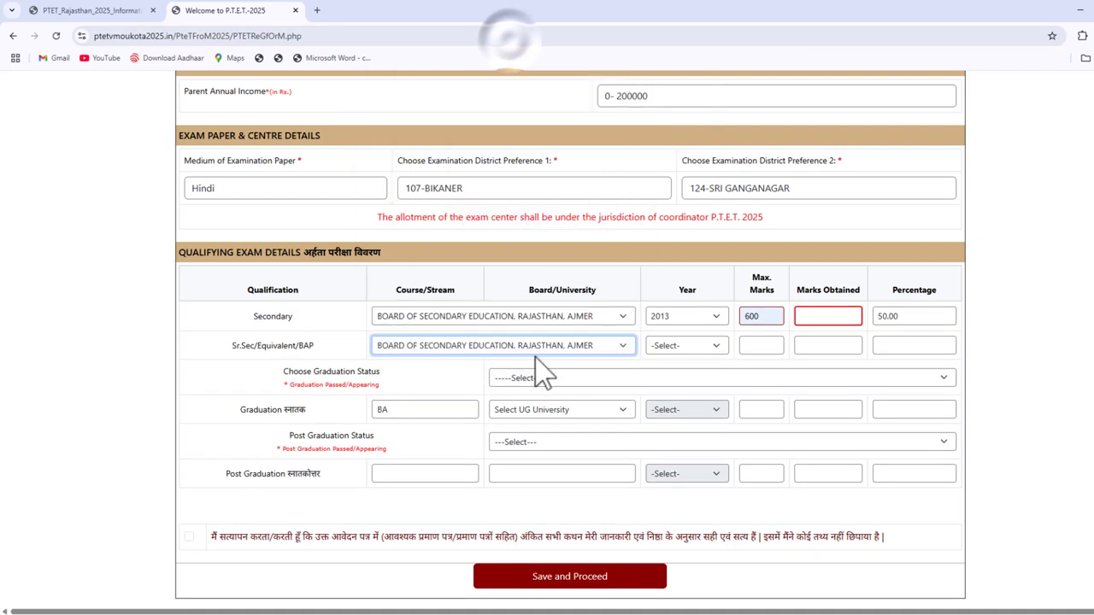
pyautogui.click(676, 349)
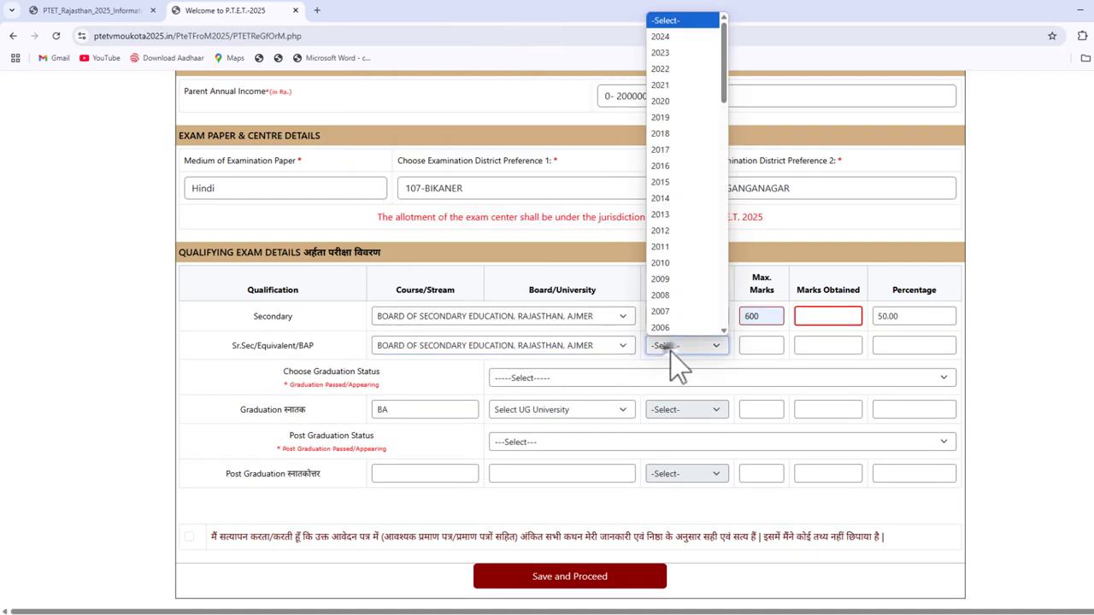
pyautogui.click(672, 194)
pyautogui.click(763, 346)
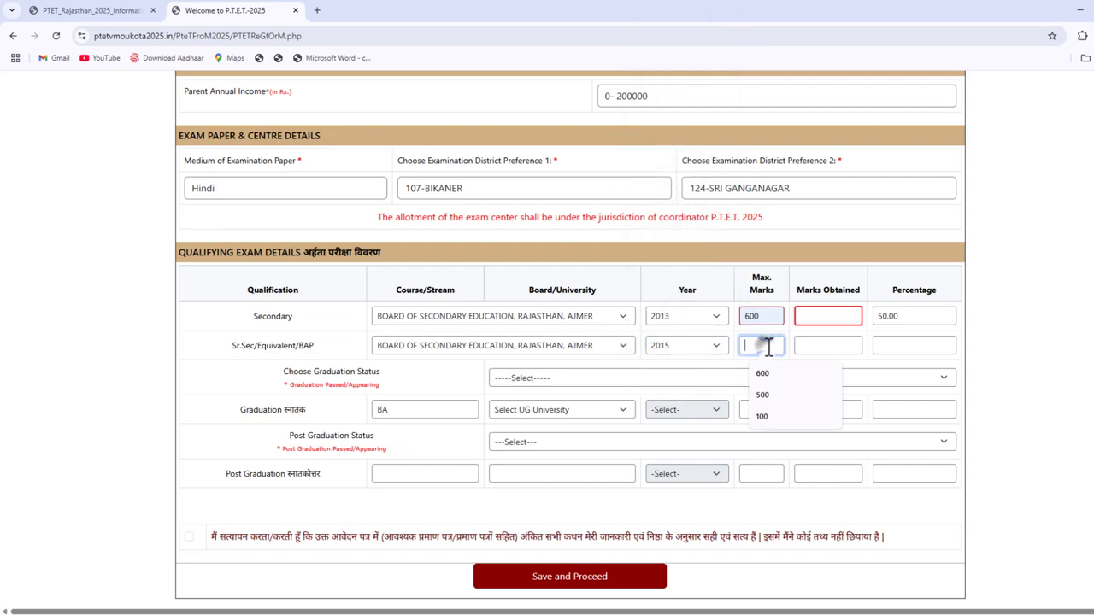
pyautogui.click(767, 396)
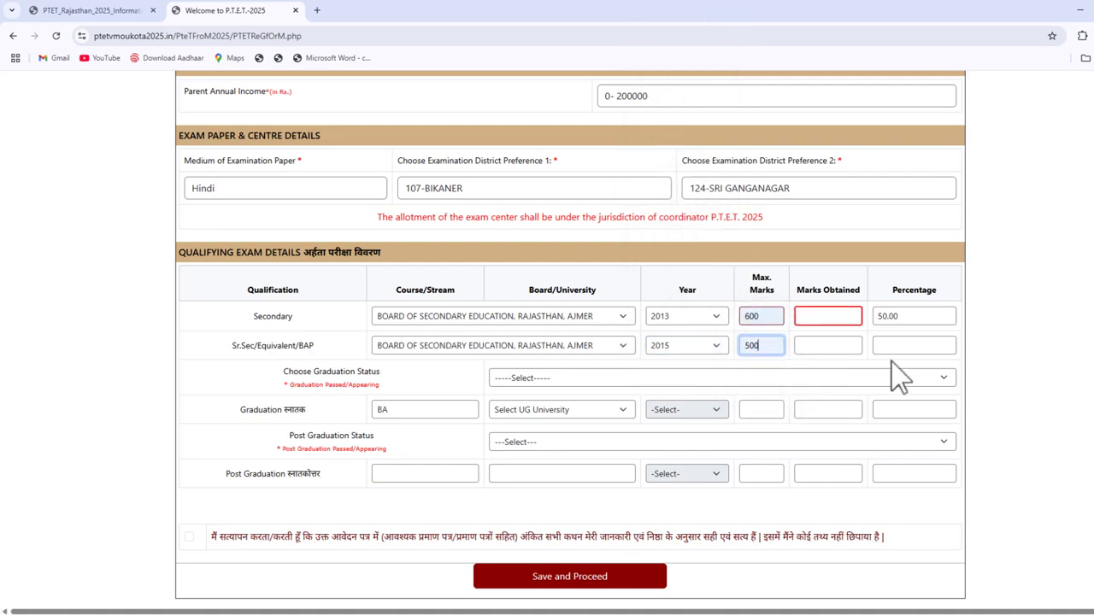
# Set the graduation status to Passed in the qualifying exam details
pyautogui.moveTo(304, 372); pyautogui.dragTo(354, 373)
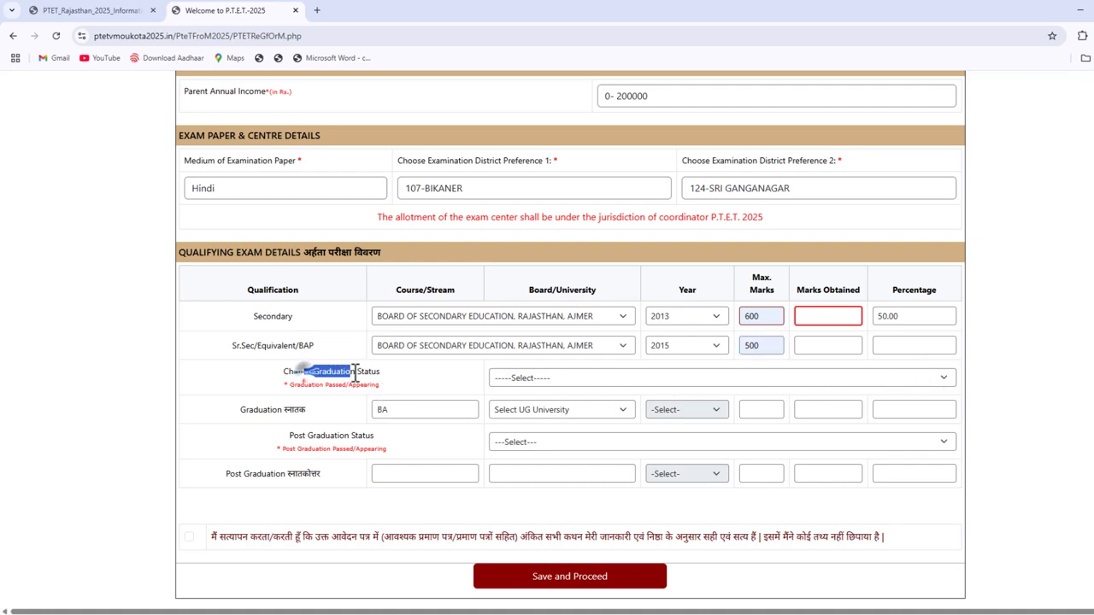
pyautogui.click(541, 380)
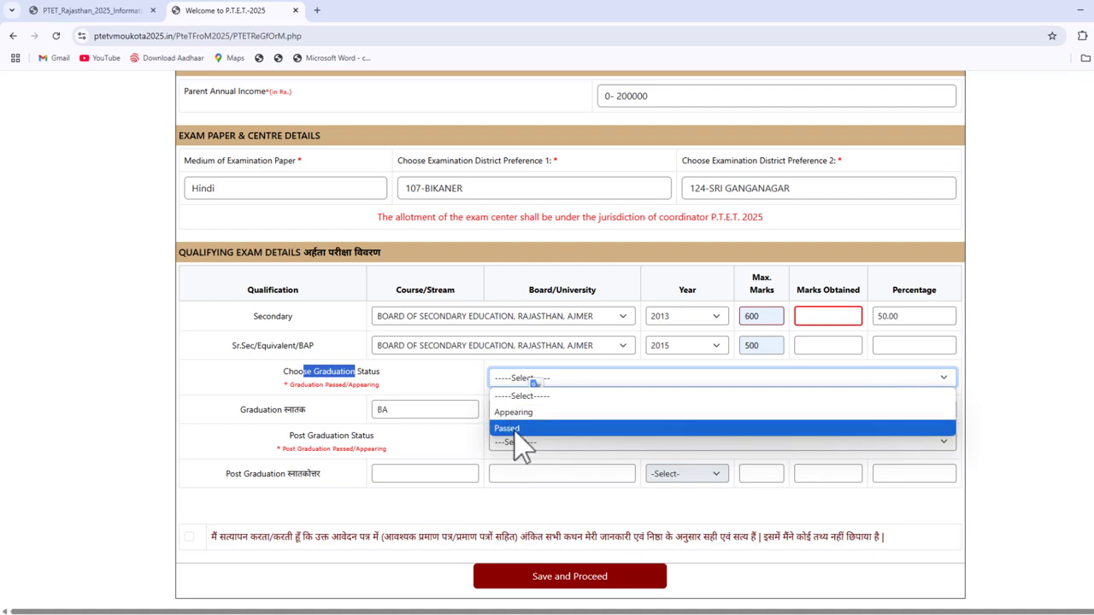
pyautogui.click(516, 428)
# Fill the BA graduation row with MGSU BIKANER, year 2018 and maximum marks 1800, and set the post graduation status to Not Applicable
pyautogui.click(526, 416)
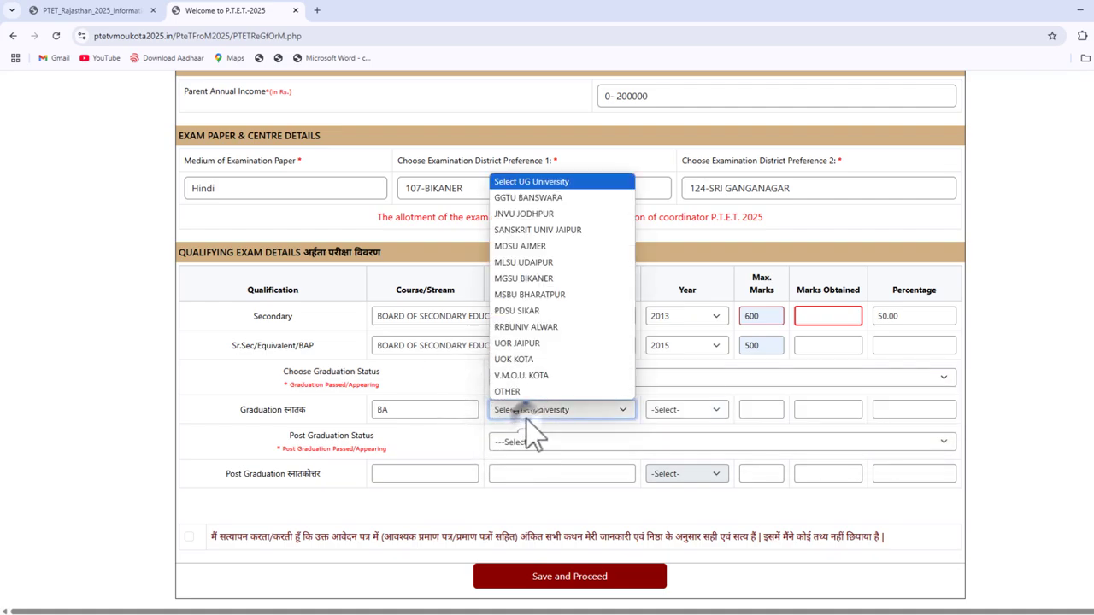
pyautogui.click(547, 279)
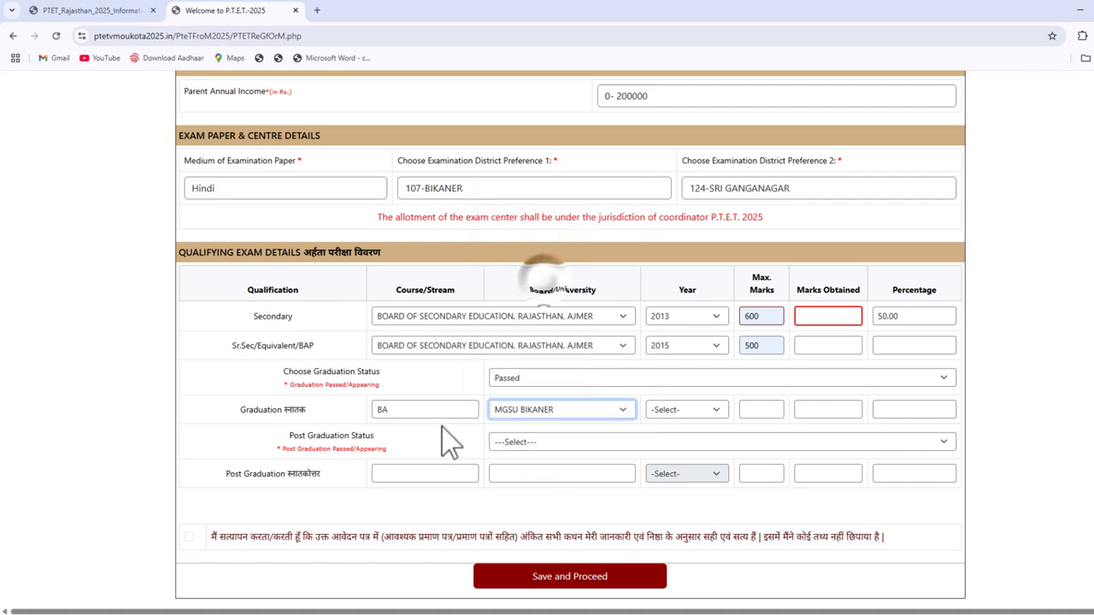
pyautogui.click(683, 413)
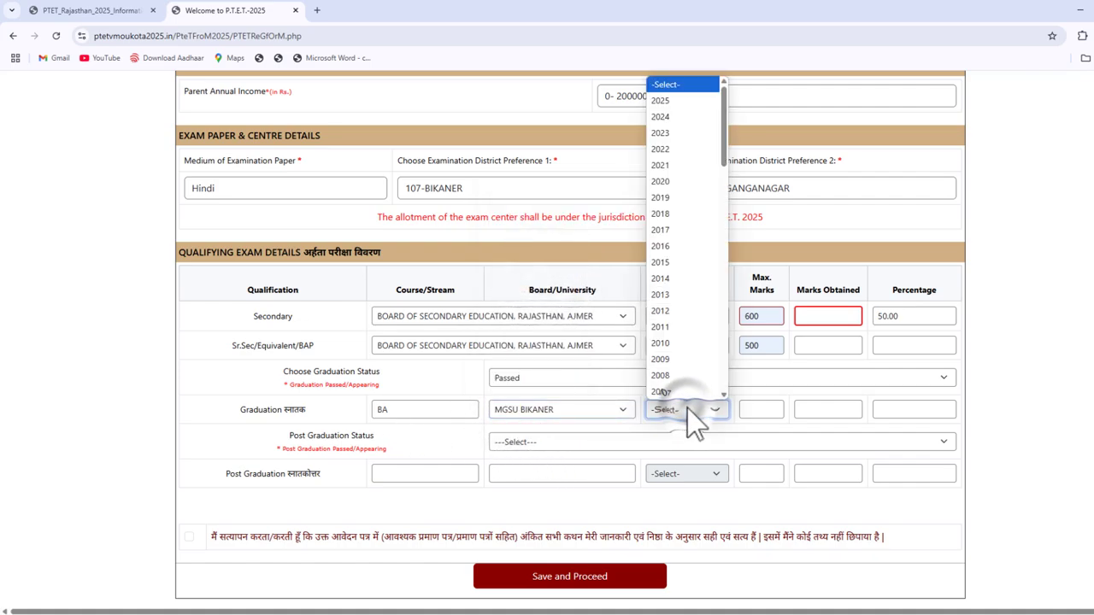
pyautogui.click(699, 214)
pyautogui.click(761, 410)
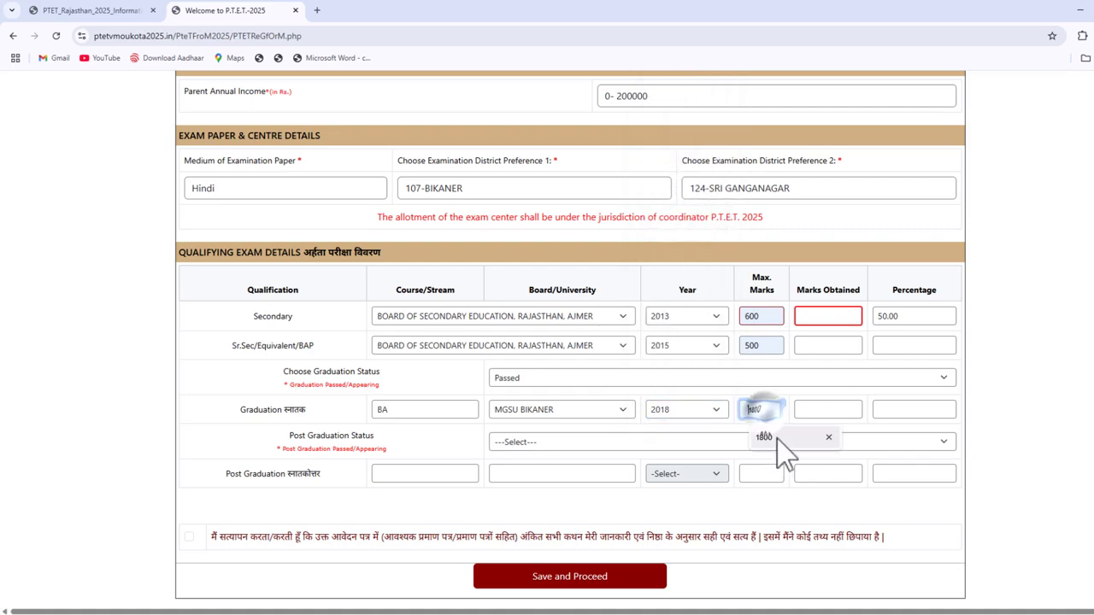
pyautogui.click(765, 437)
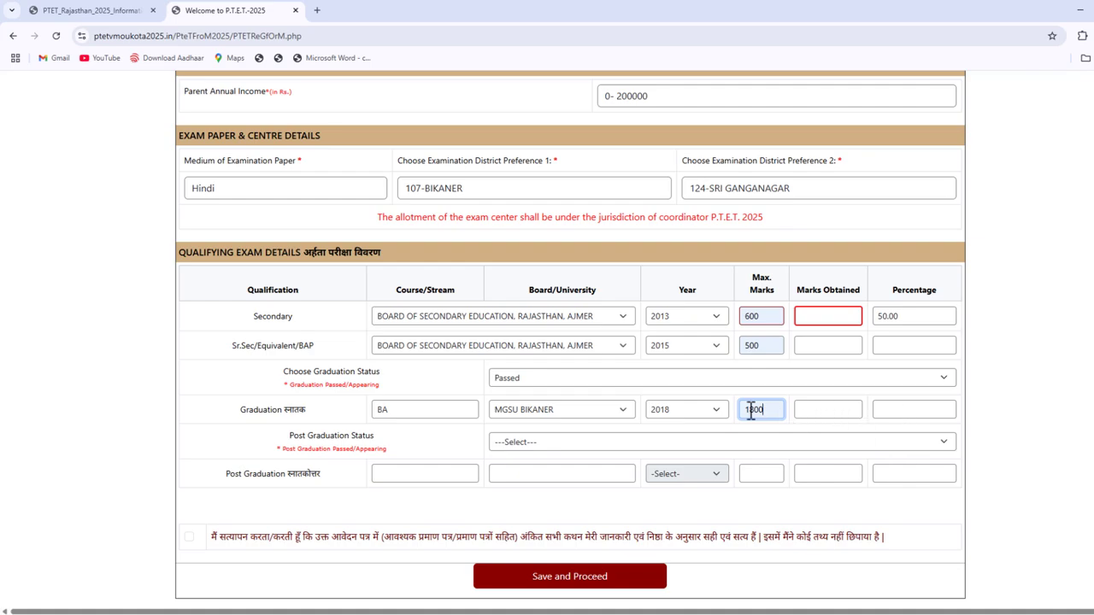
pyautogui.click(513, 443)
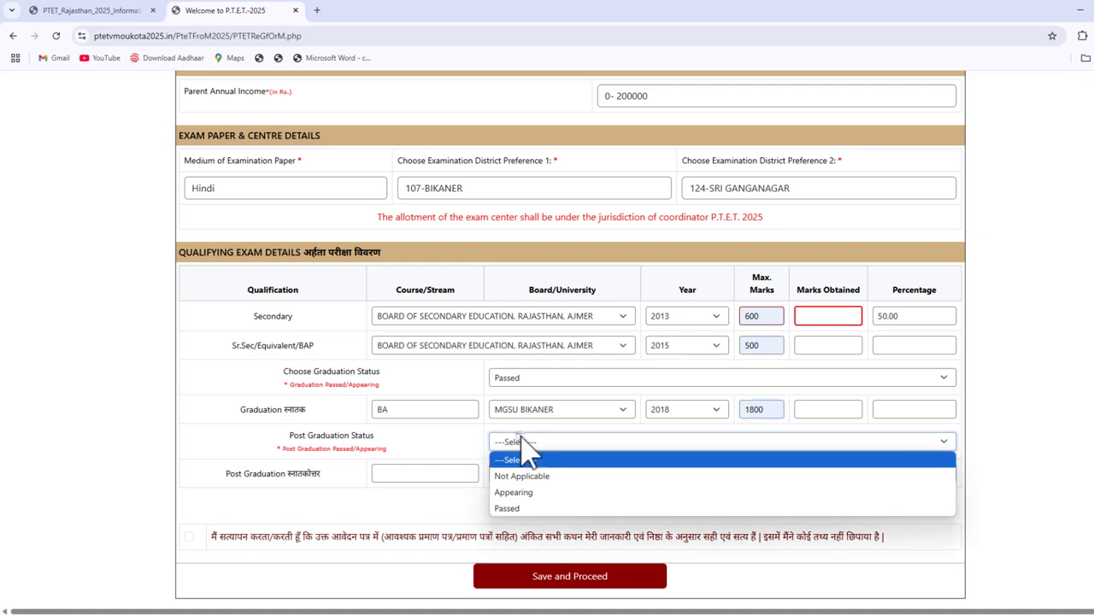
pyautogui.click(517, 476)
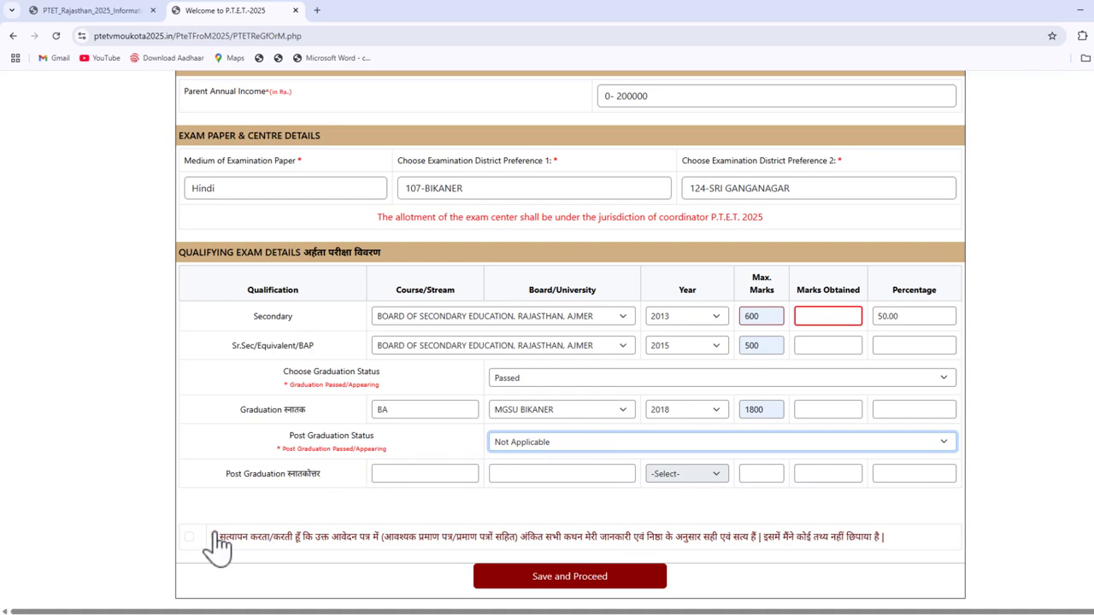
# Accept the declaration that the entered information is true, and save the application form to proceed to payment
pyautogui.click(189, 537)
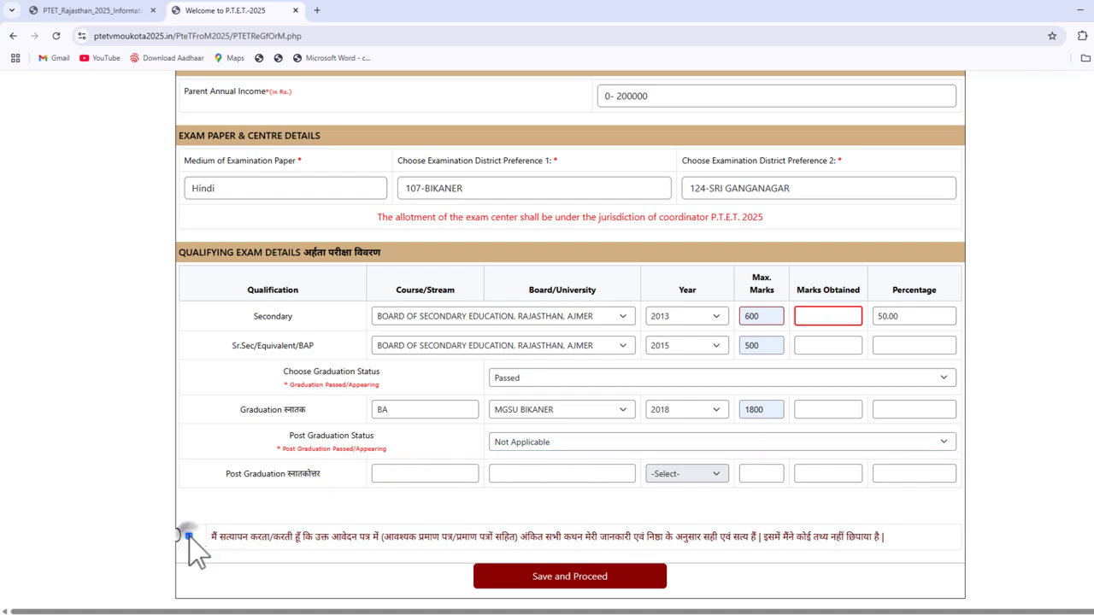
pyautogui.click(564, 582)
pyautogui.click(591, 585)
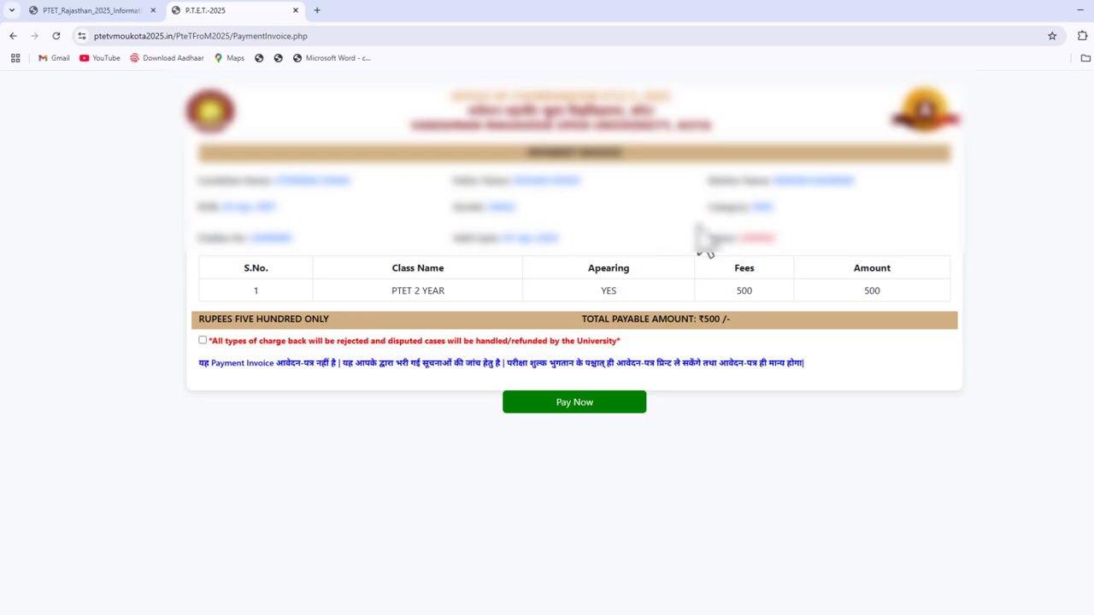
# Check the status on the payment invoice, accept the chargeback condition, and continue to pay the PTET 2 YEAR fee
pyautogui.doubleClick(733, 239)
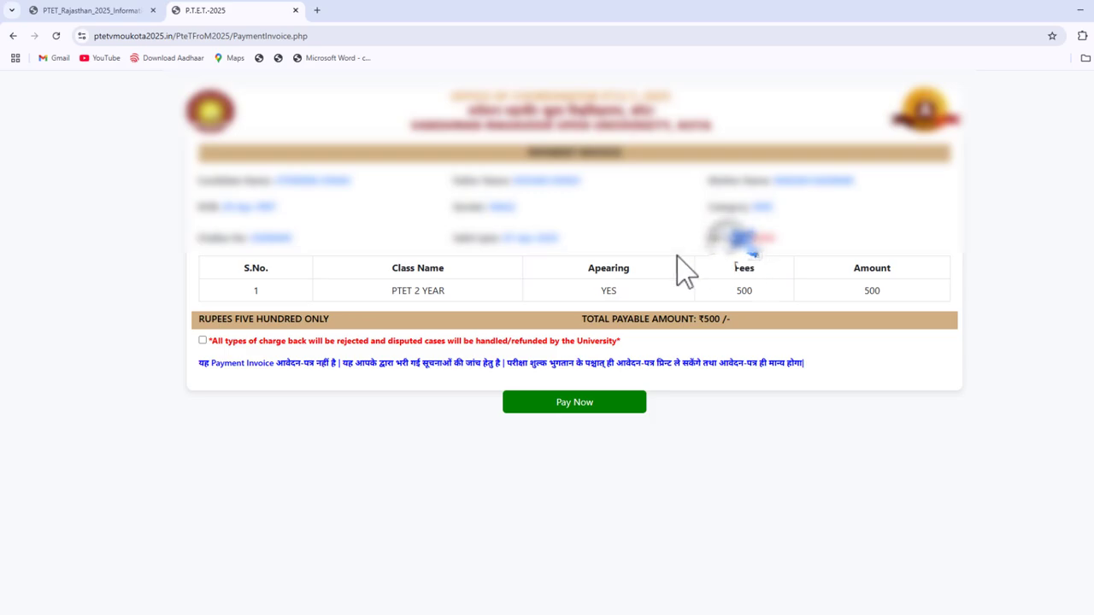
pyautogui.click(203, 340)
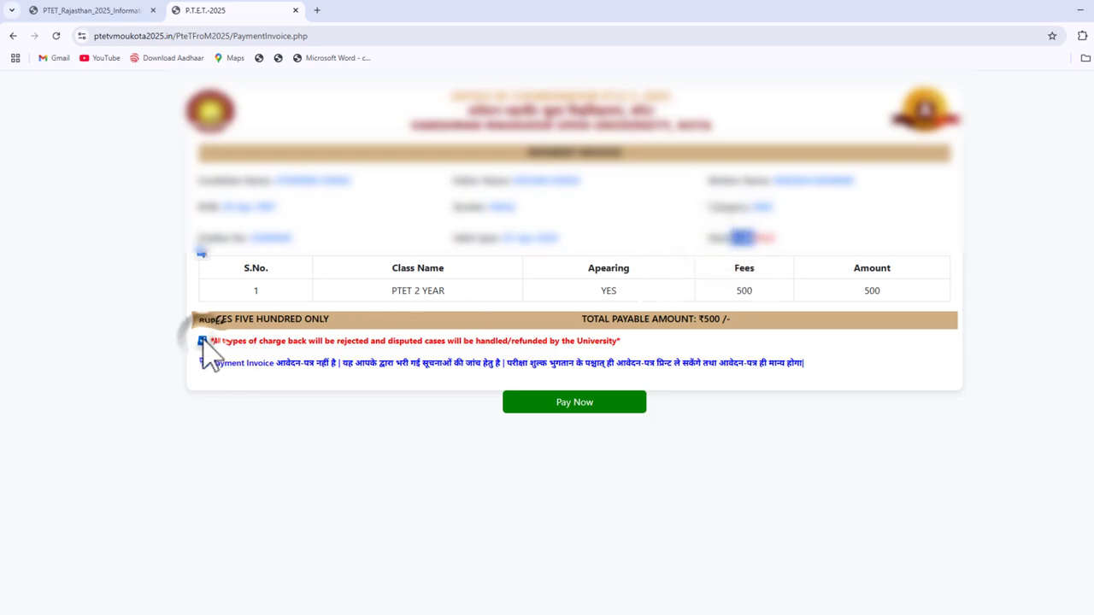
pyautogui.click(574, 408)
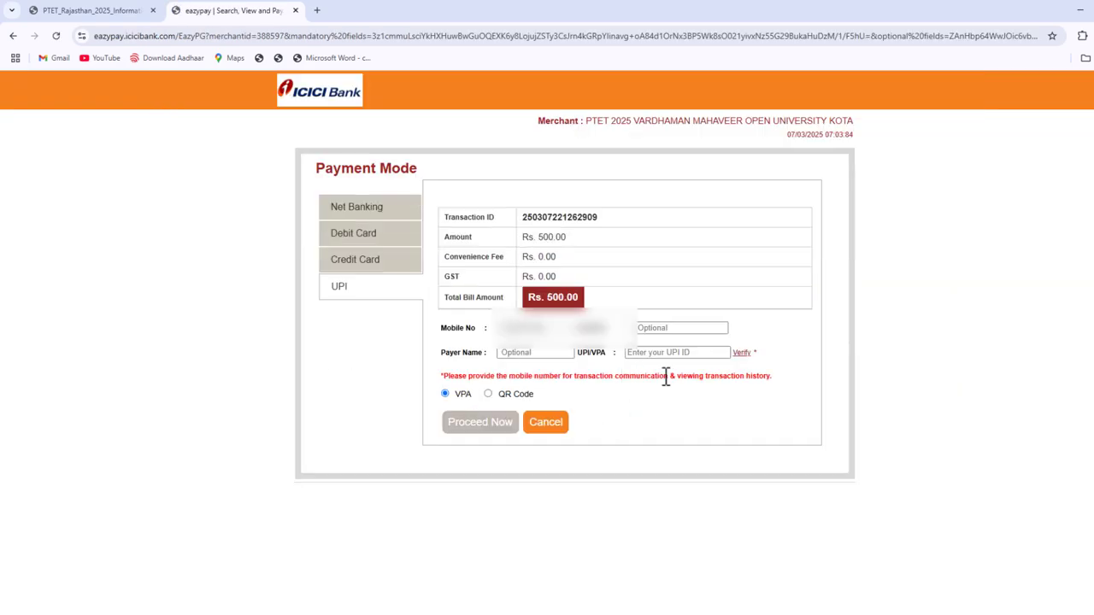
# Review the debit and credit card payment modes, choose UPI with QR Code, and proceed with the fee payment
pyautogui.click(363, 286)
pyautogui.click(487, 394)
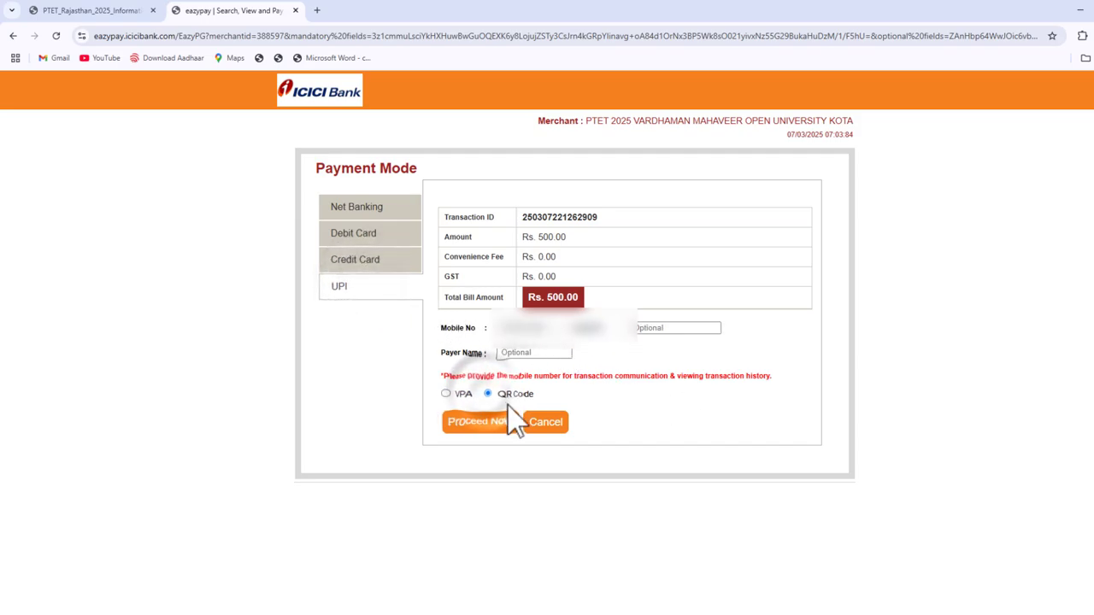
pyautogui.click(359, 243)
pyautogui.click(363, 266)
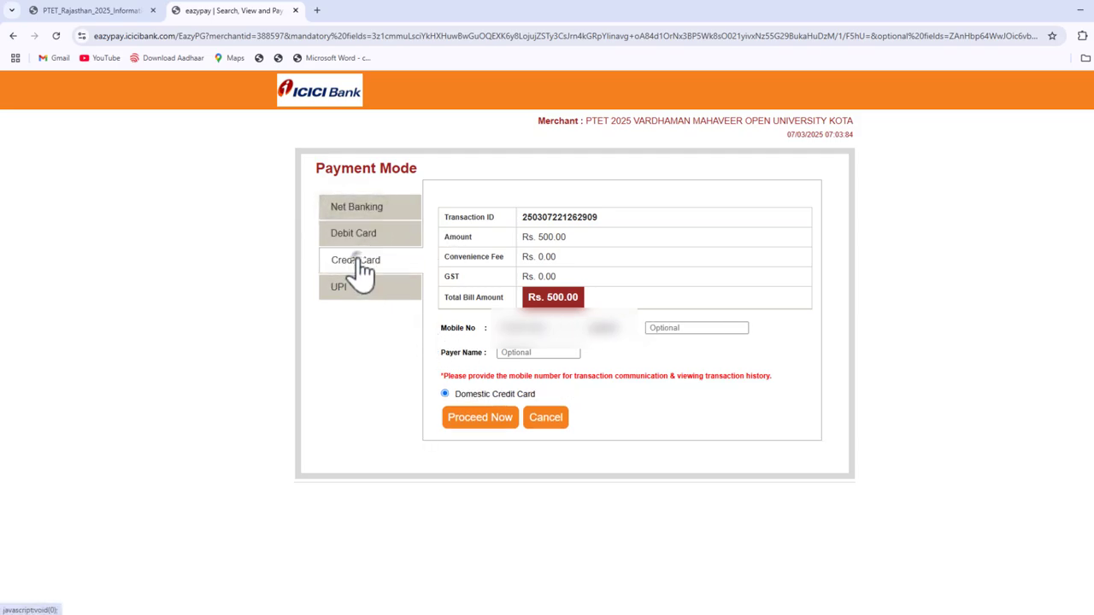
pyautogui.click(344, 290)
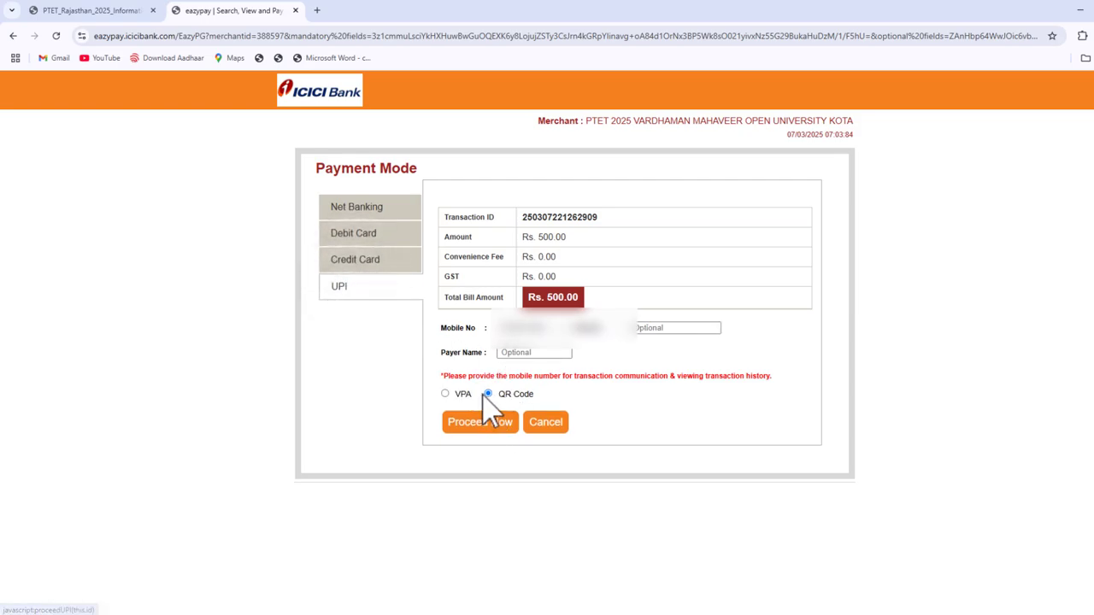
pyautogui.click(484, 424)
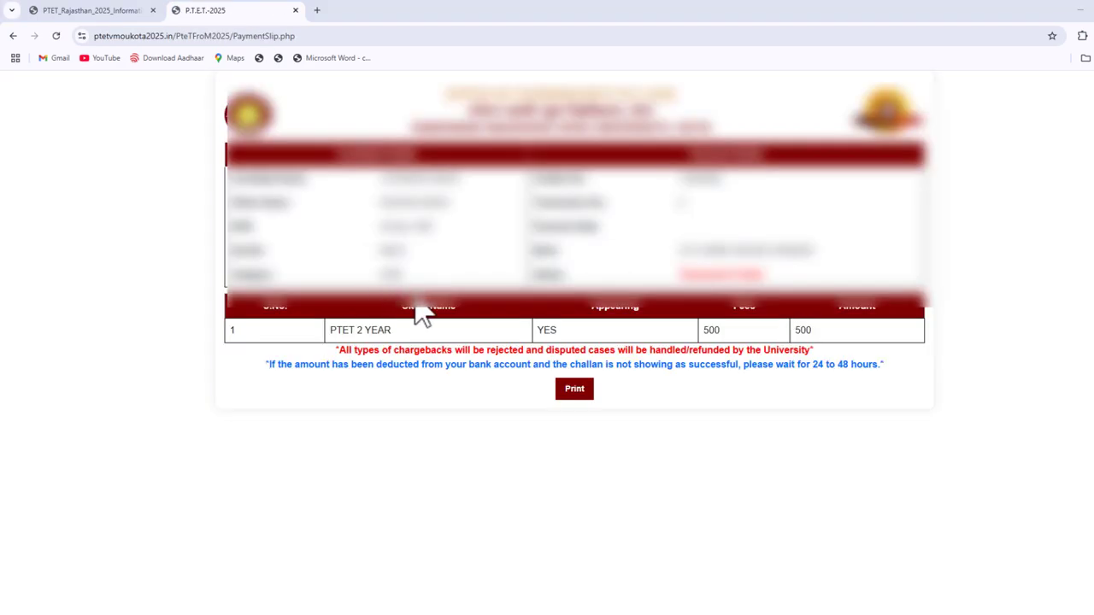
# Preview the printout of the PTET 2 YEAR payment slip and close the preview without printing
pyautogui.click(585, 389)
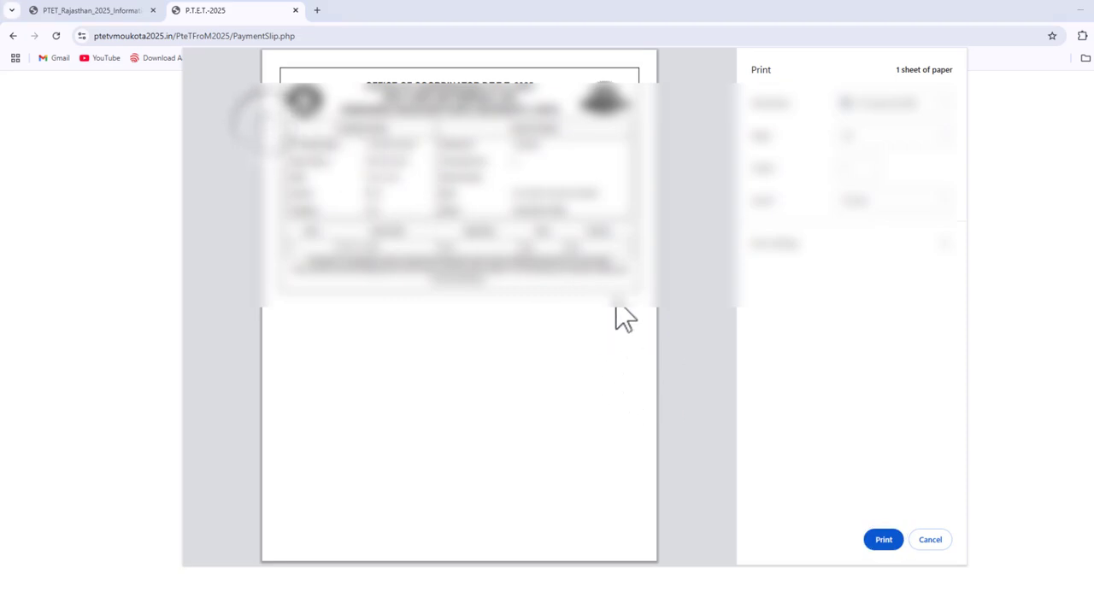
pyautogui.click(930, 540)
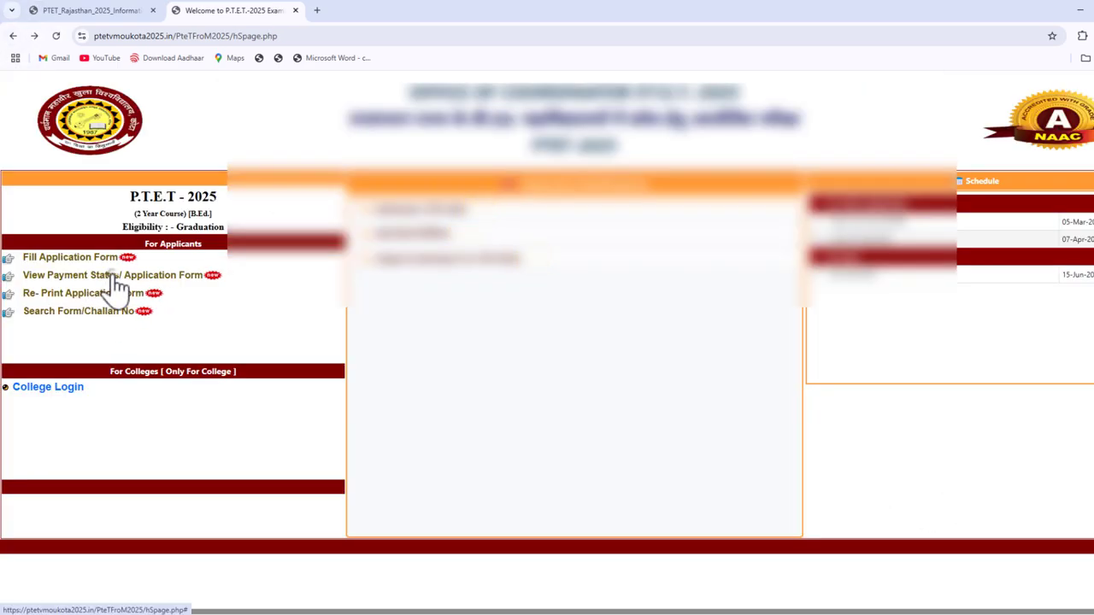
# Examine the lookup pages for payment status and for reprinting the application form, returning to the P.T.E.T. 2025 home page after each
pyautogui.click(115, 285)
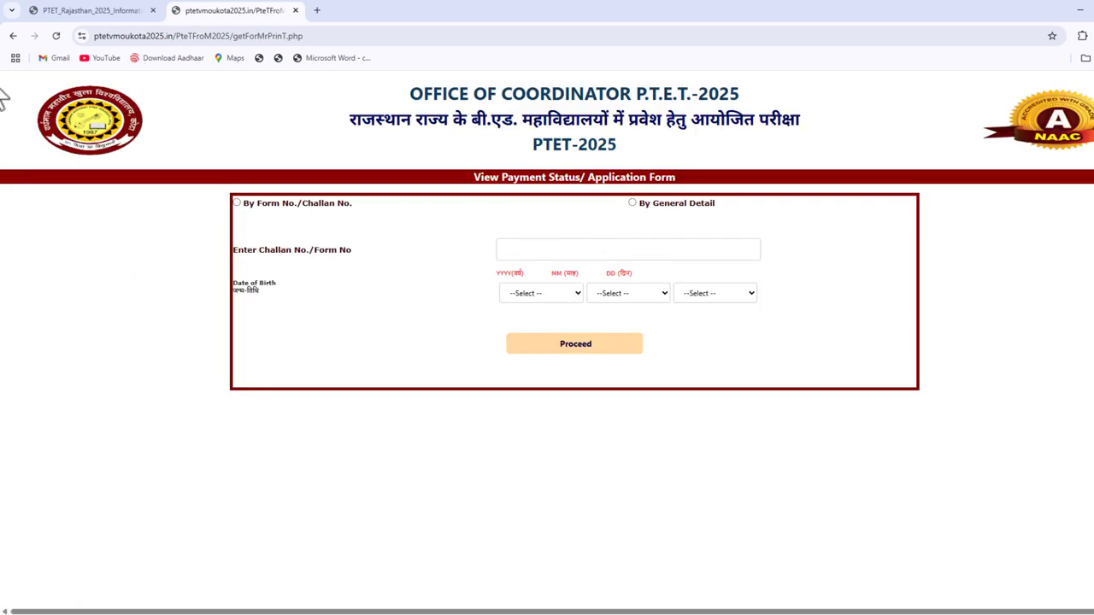
pyautogui.click(12, 36)
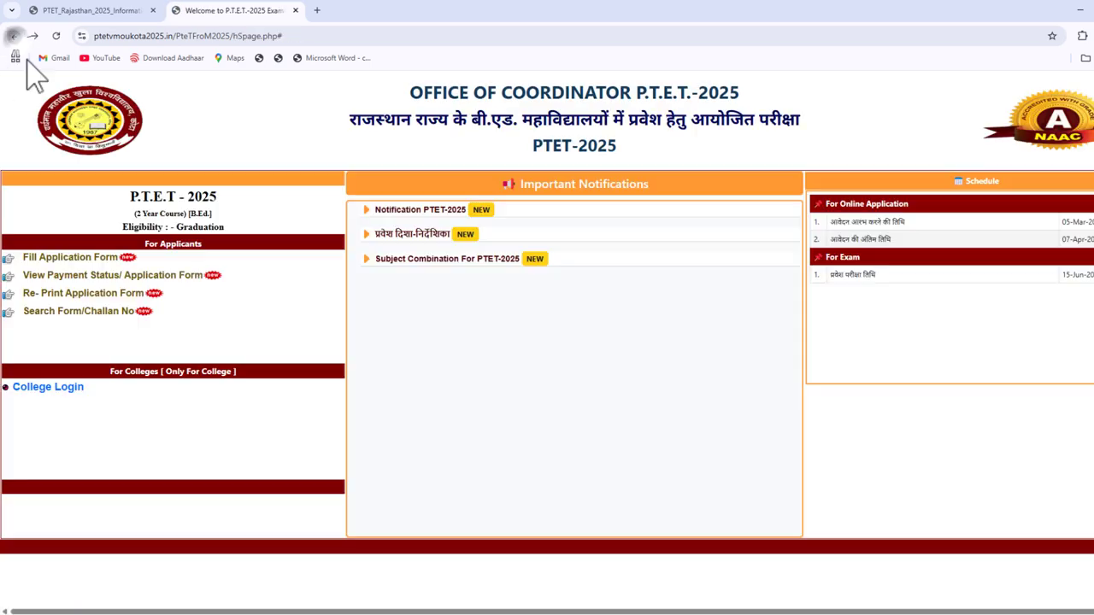
pyautogui.click(129, 294)
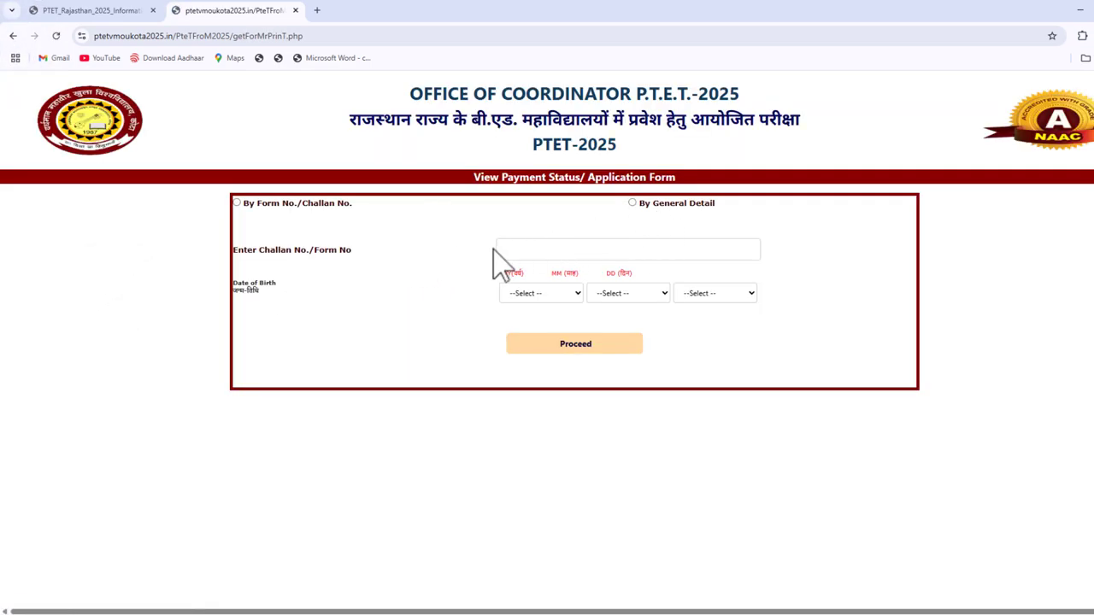
pyautogui.click(12, 37)
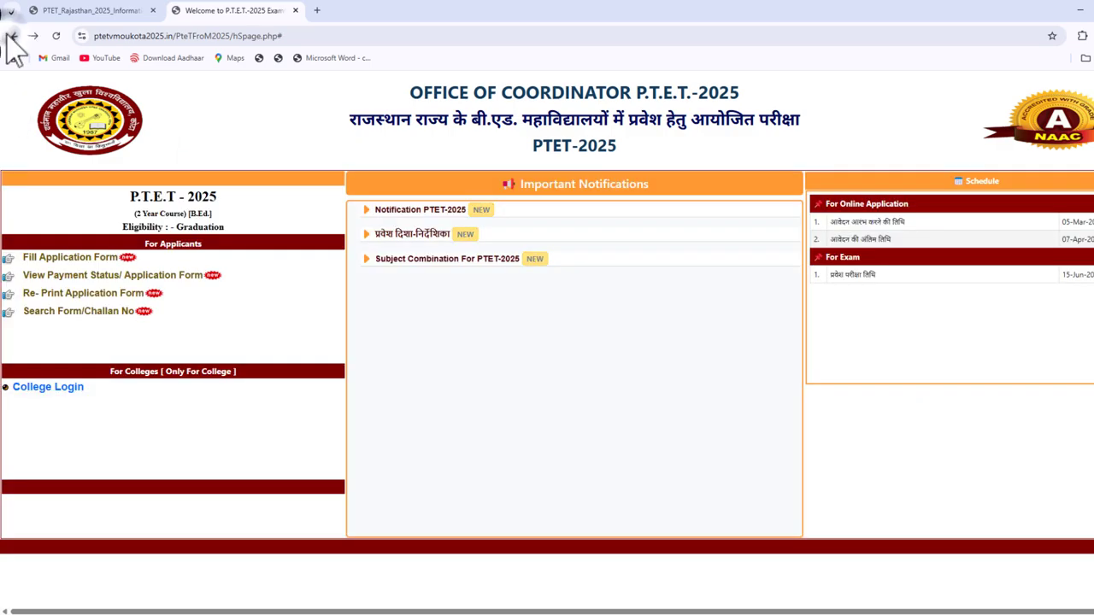